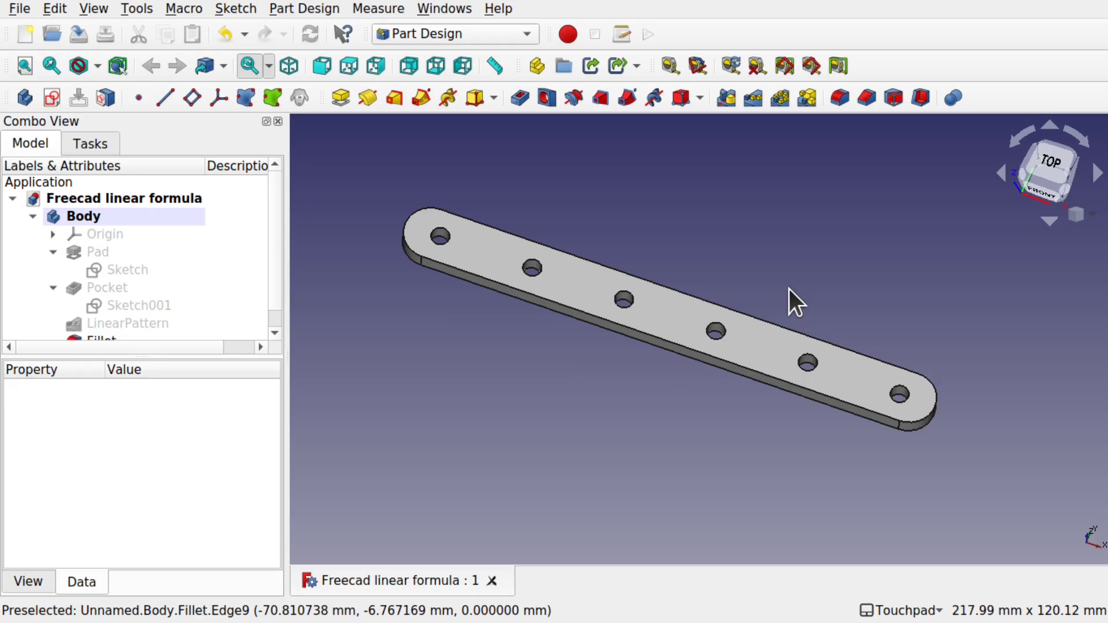
Step: Orbit the bar and inspect the Fillet, Sketch001 and base Sketch features
alt+drag(620, 290, 704, 290)
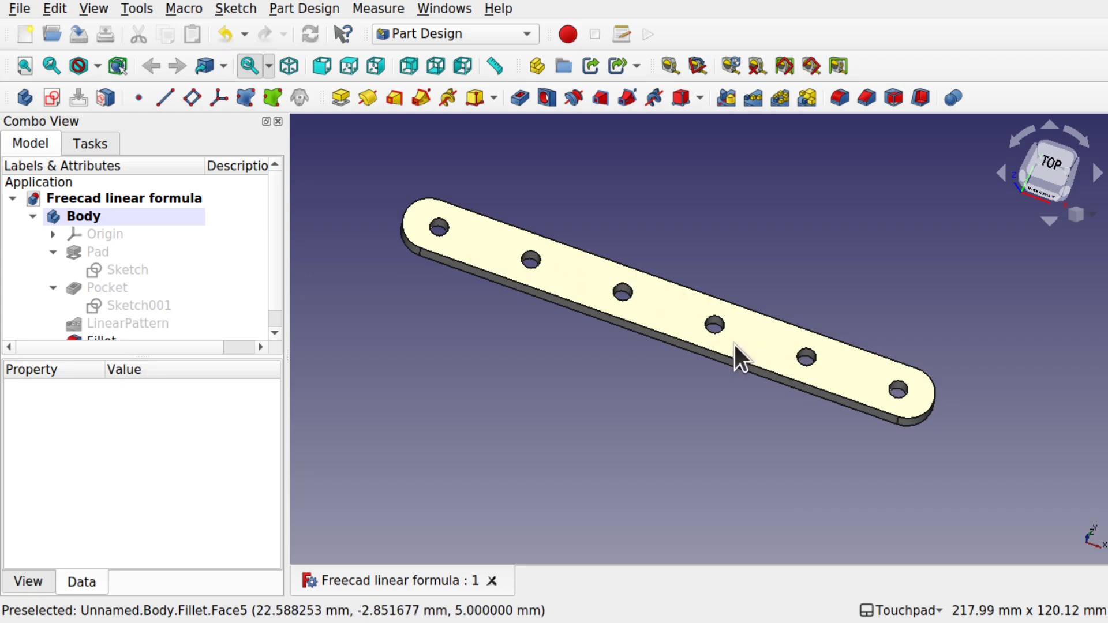
alt+drag(883, 365, 749, 304)
click(749, 304)
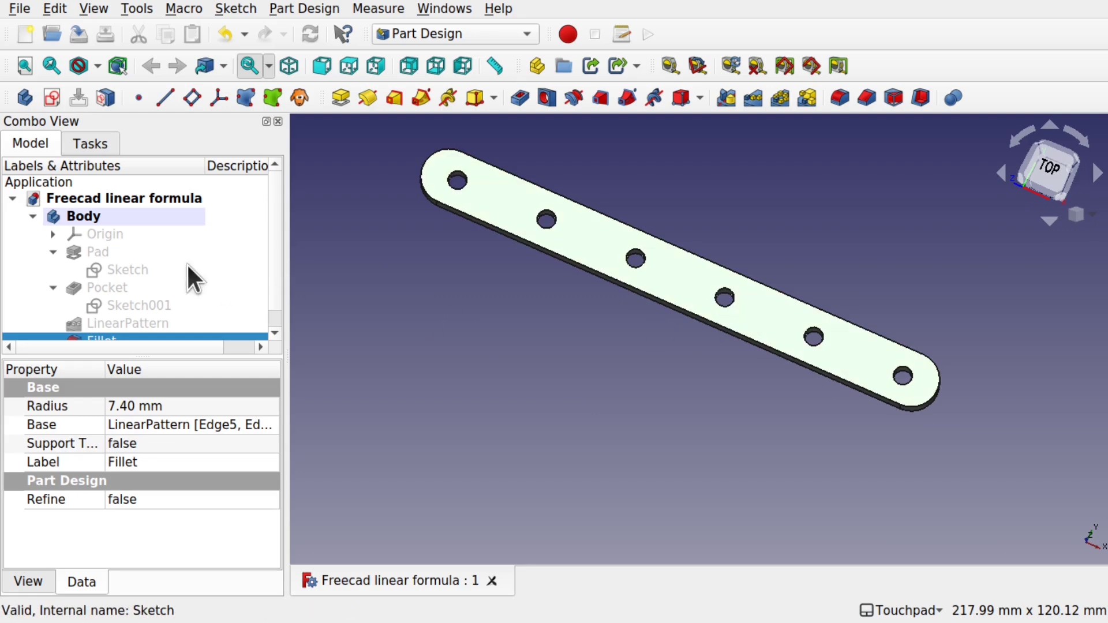
click(136, 300)
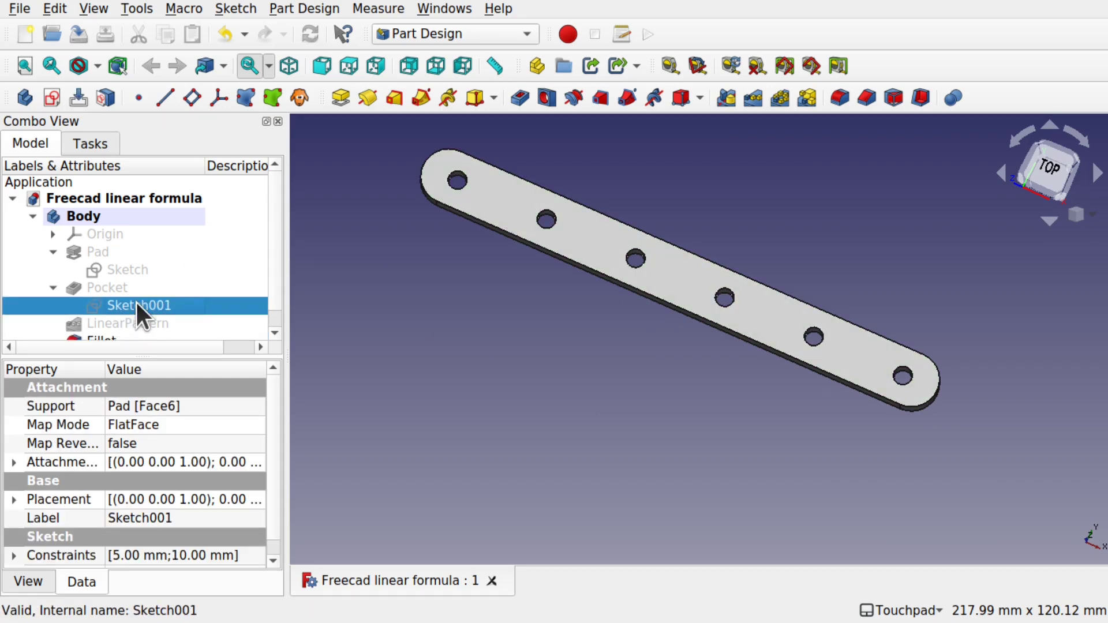
click(116, 267)
Step: Change the bar's SideLength constraint from 150 mm to 100 mm
double_click(116, 269)
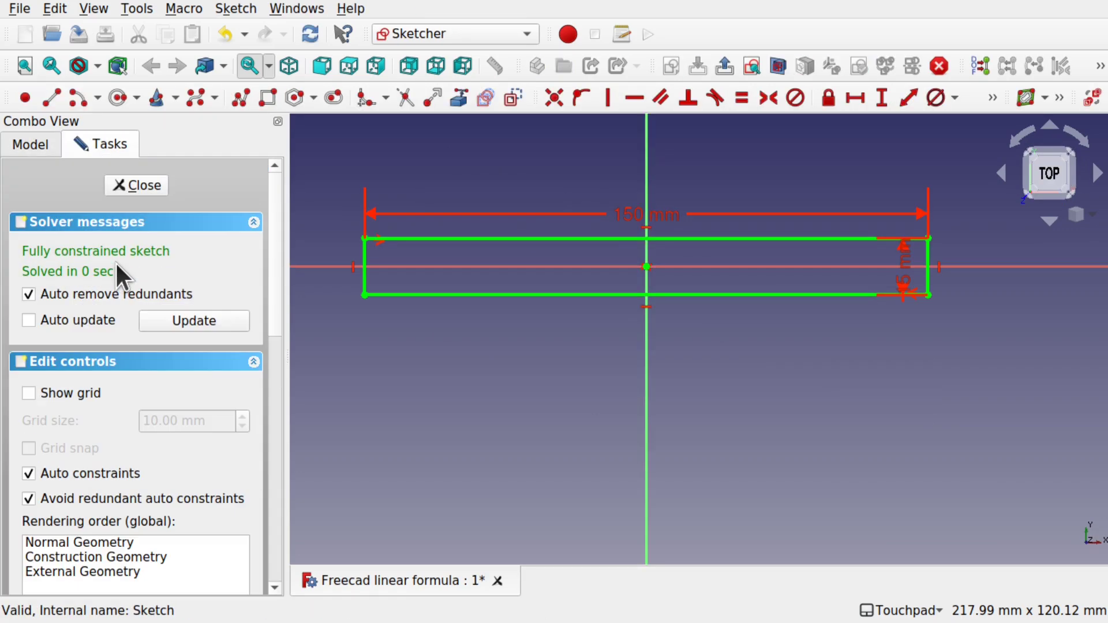
double_click(643, 219)
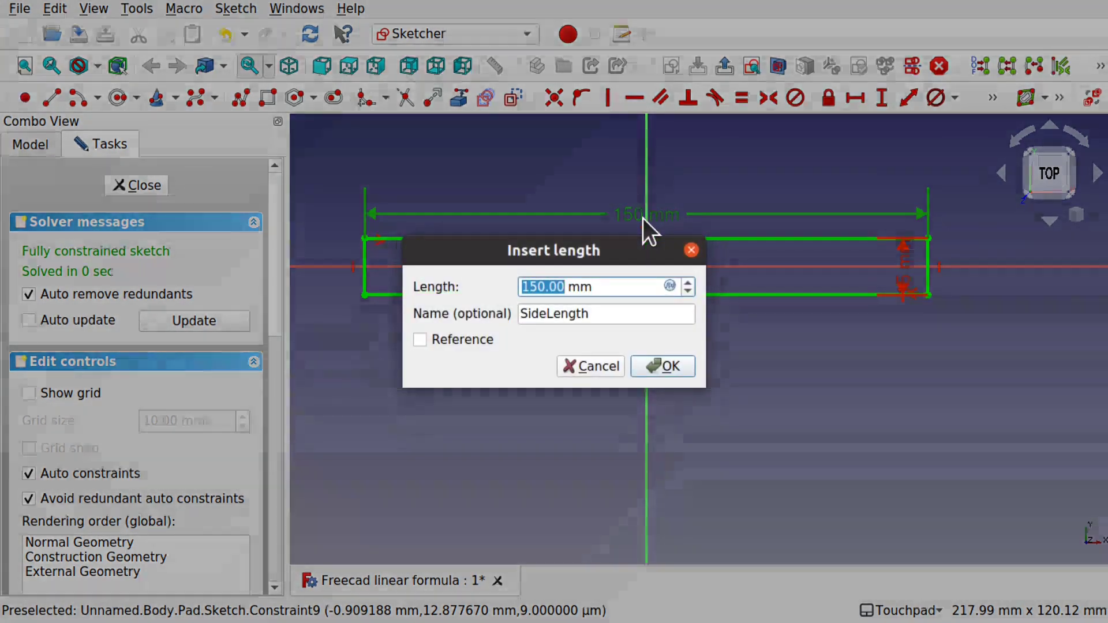
text(100)
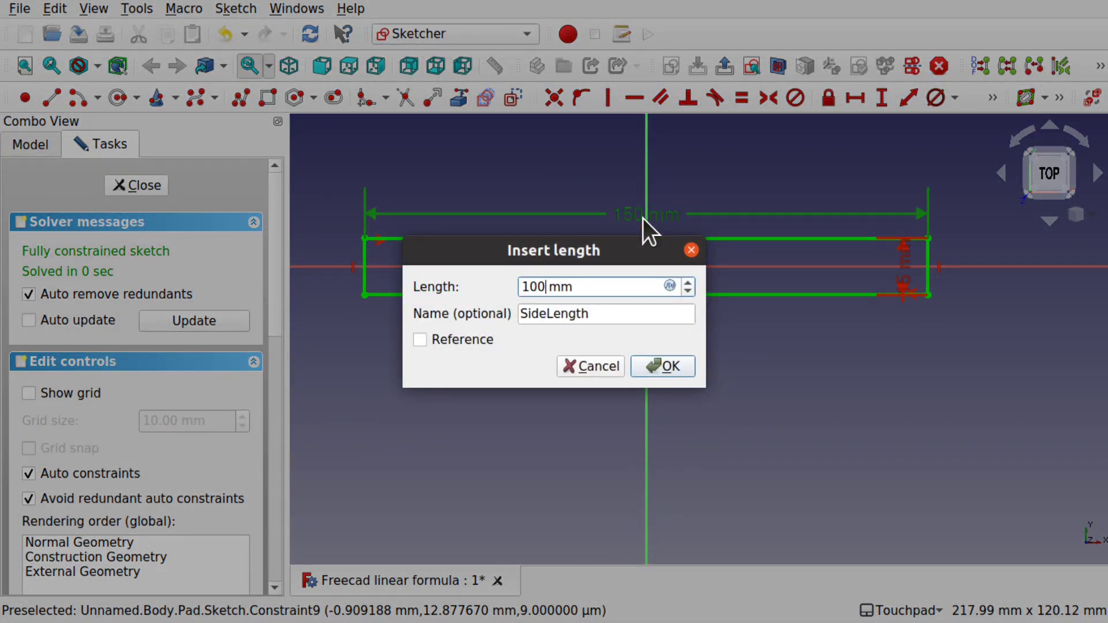
key(Return)
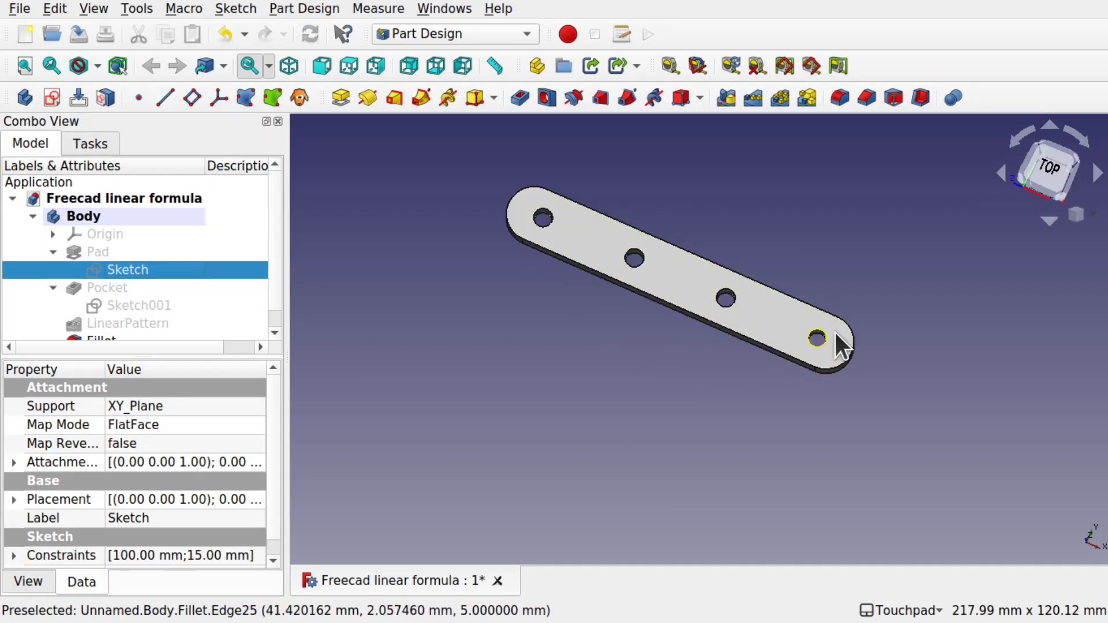
Step: Reduce SideLength to 80 mm and view how the holes adapt
double_click(136, 268)
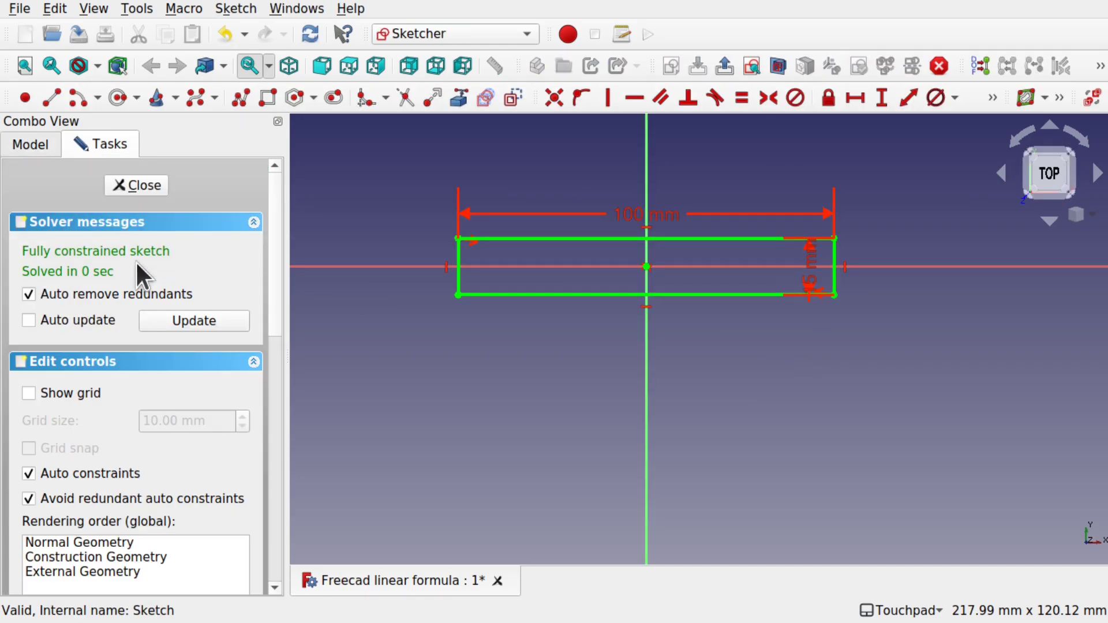
double_click(635, 217)
text(80)
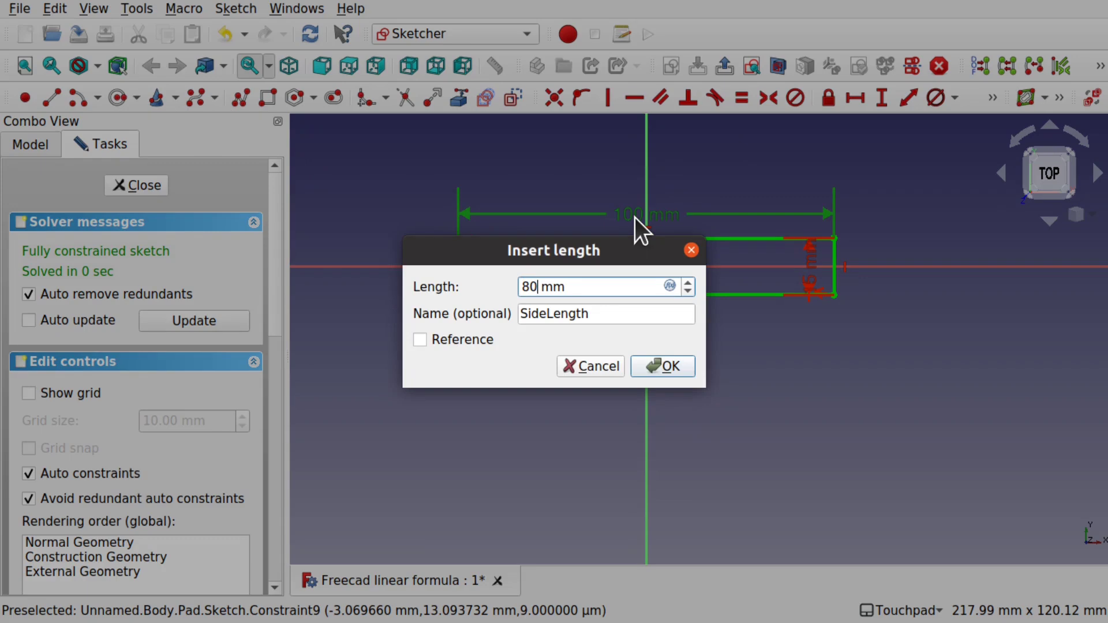
key(Return)
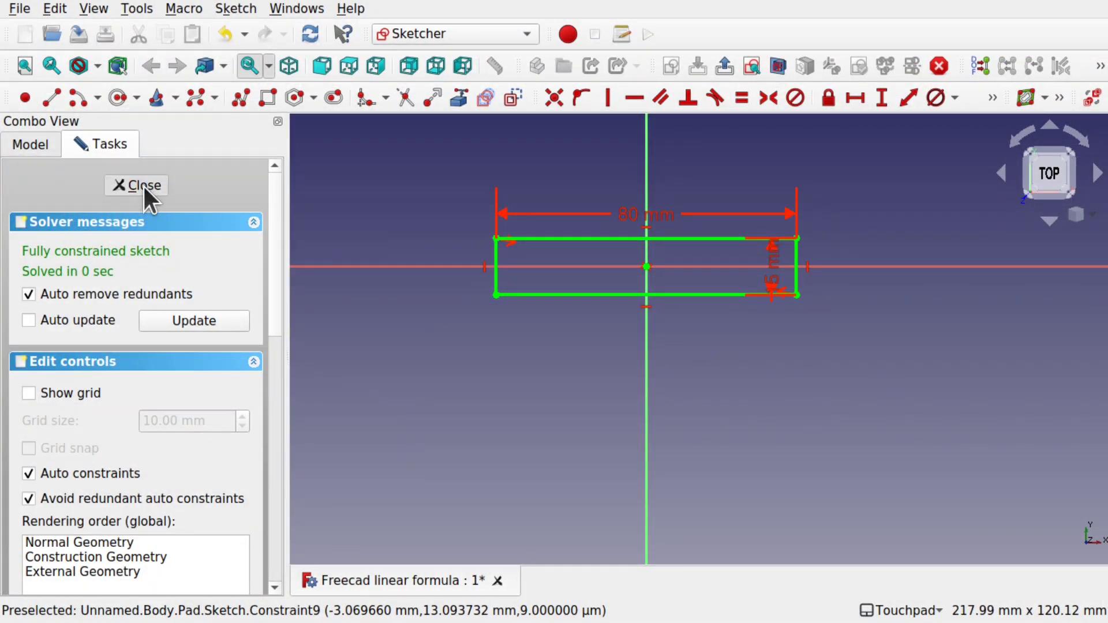
click(143, 185)
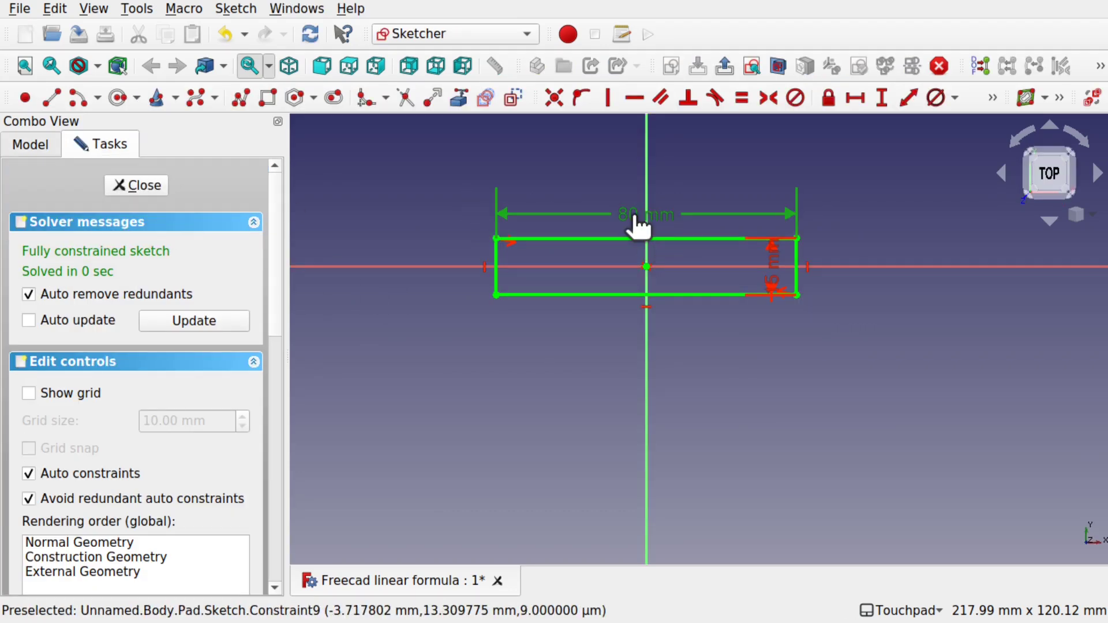
Step: Restore SideLength to 150 mm and view the updated bar
double_click(634, 216)
text(1)
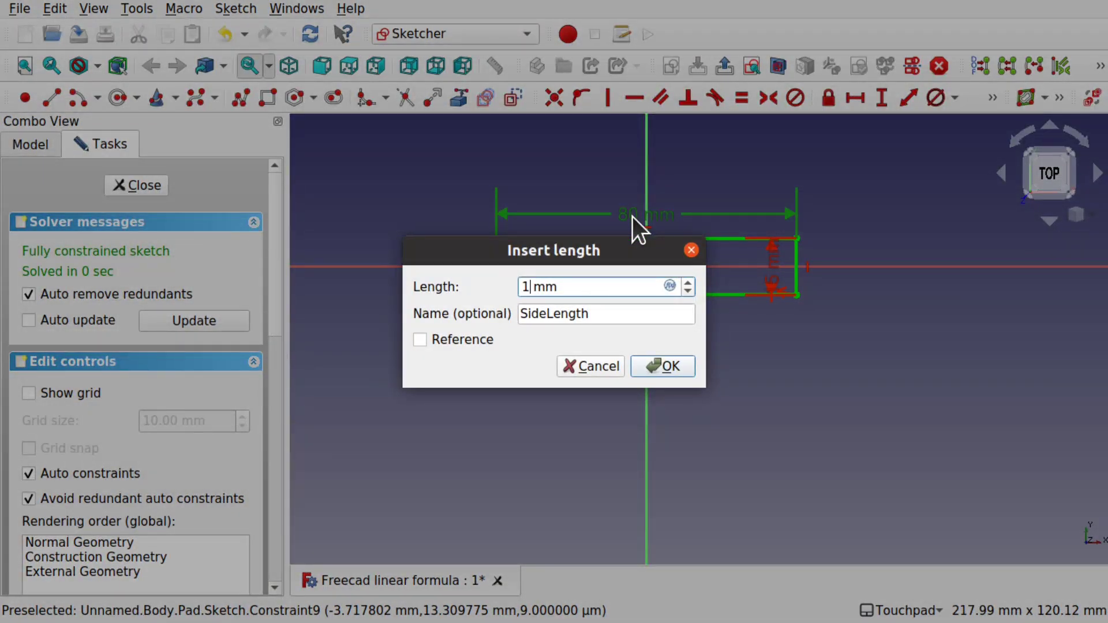
text(50)
key(Return)
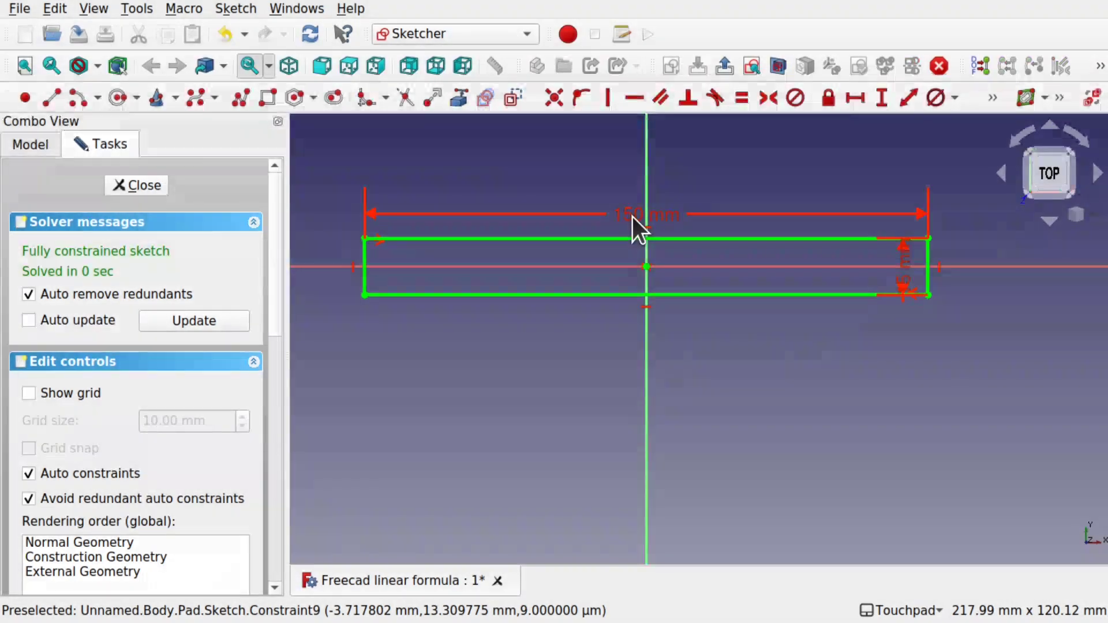
click(140, 183)
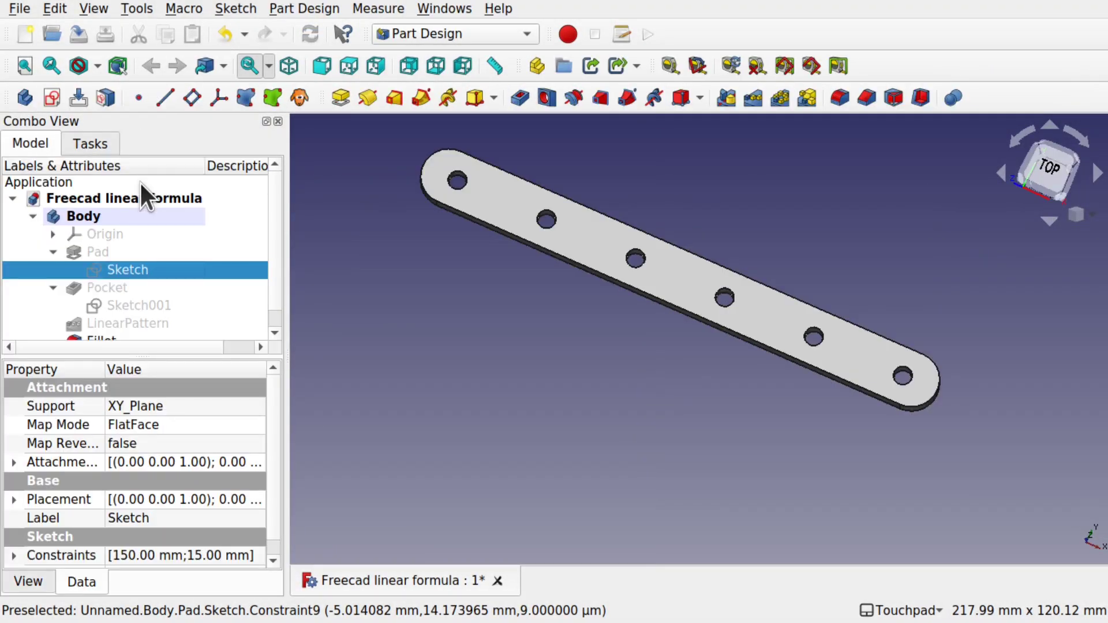
shift+middle_drag(723, 319, 707, 424)
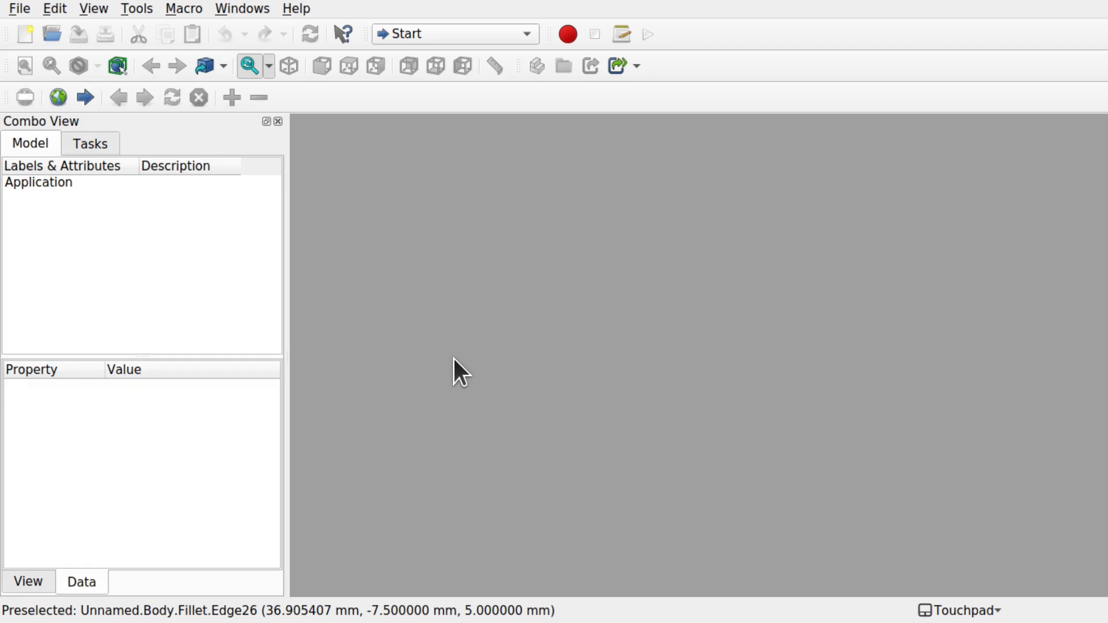
Step: Create a new document and switch to the Part Design workbench
click(25, 34)
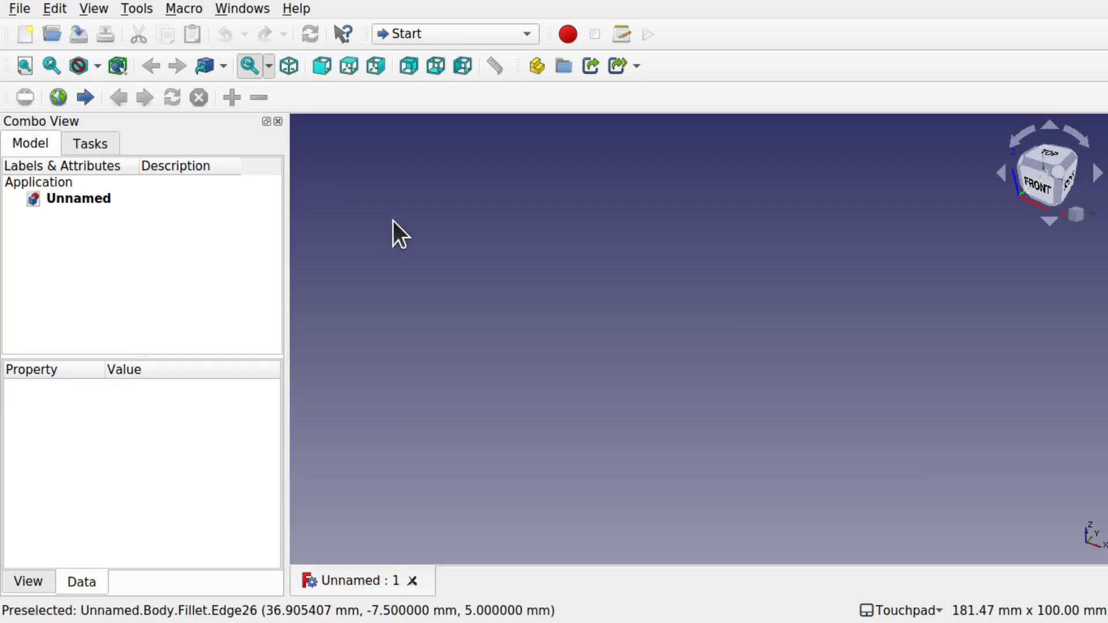
click(473, 36)
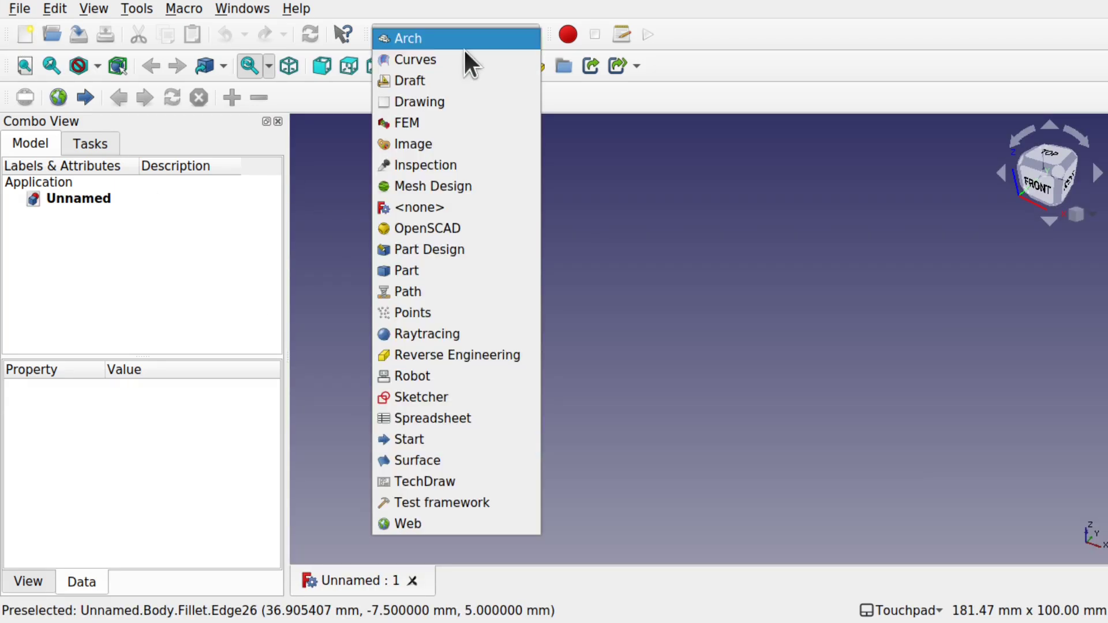
click(462, 250)
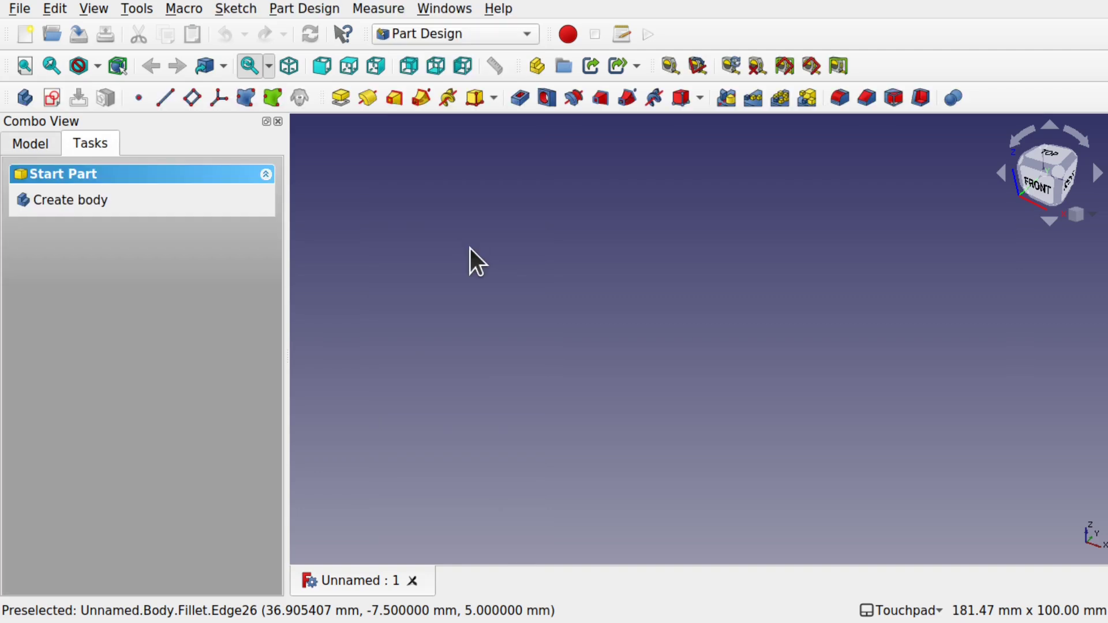
Step: Add a body and a new sketch on the XY plane
click(78, 198)
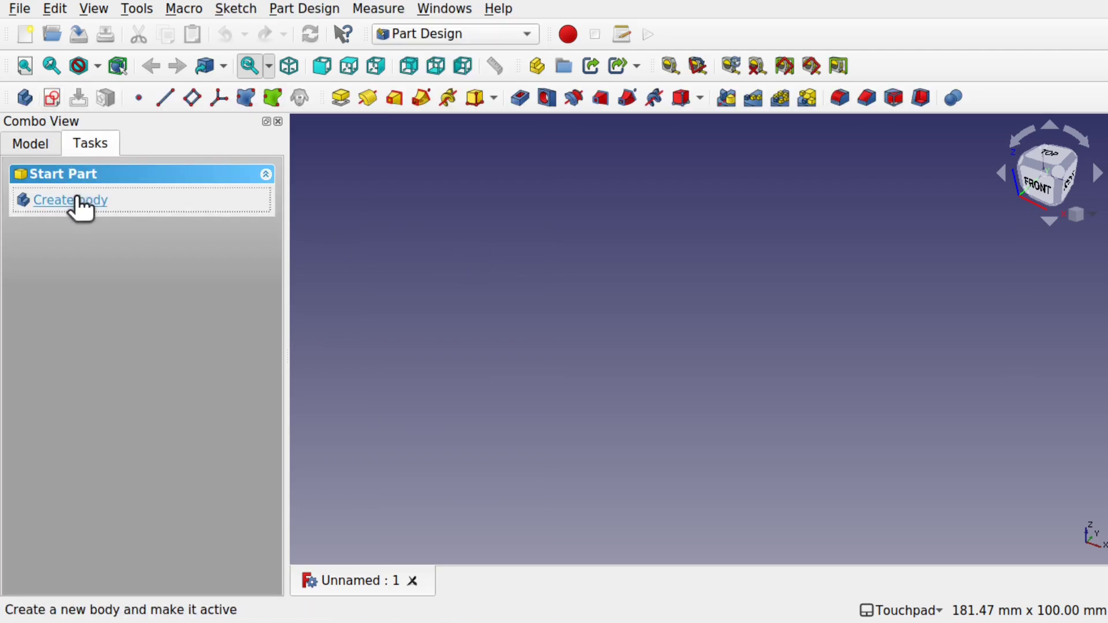
click(84, 197)
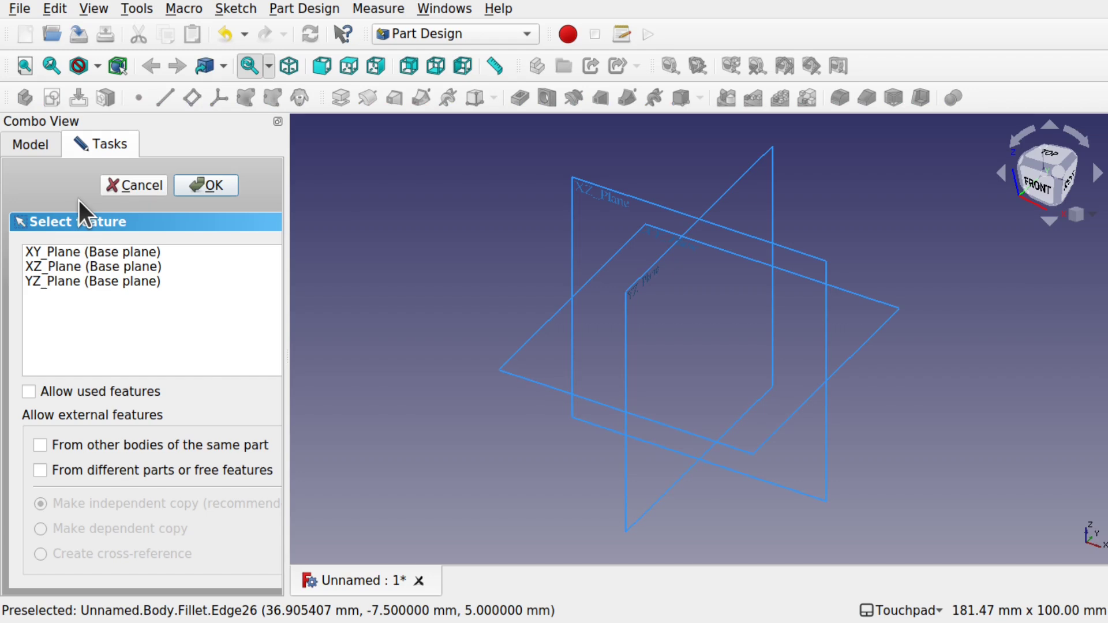
click(59, 253)
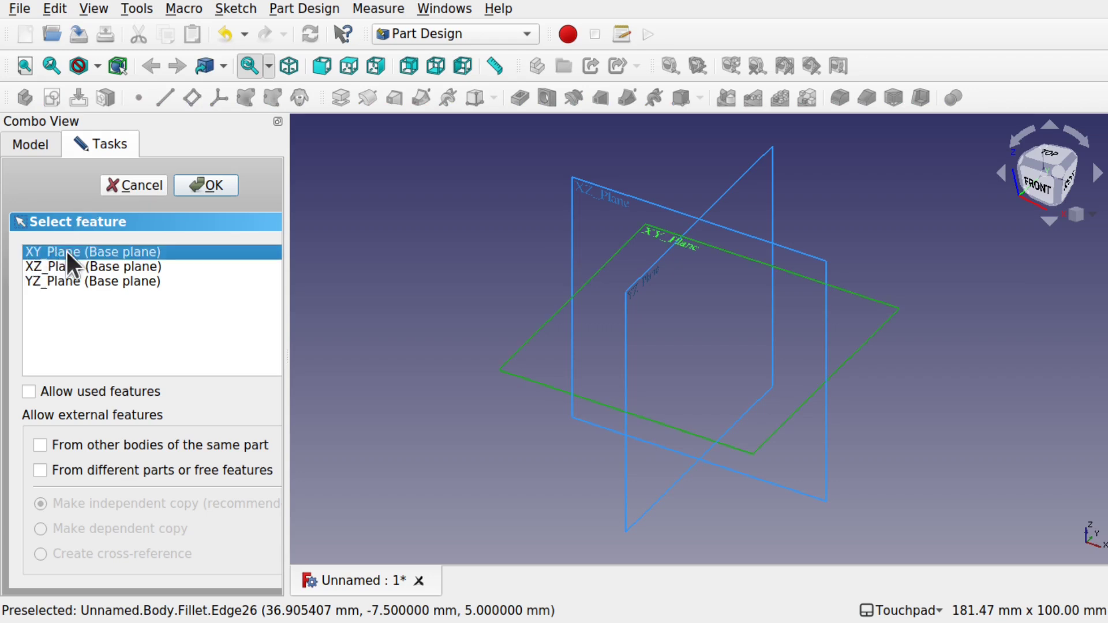
click(209, 187)
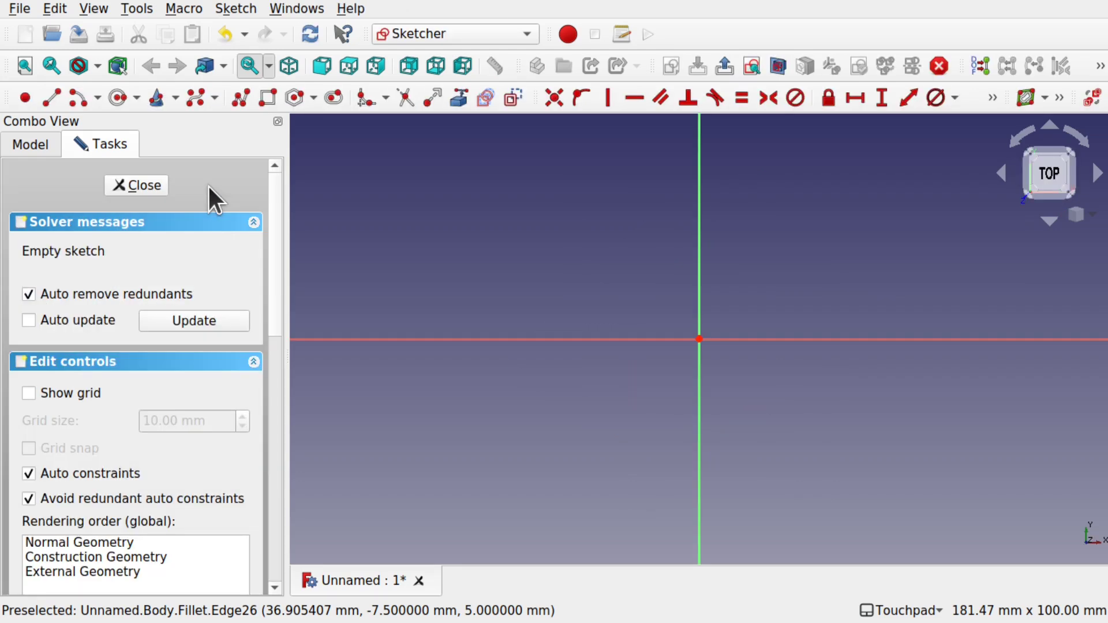
Step: Draw a rectangle spanning the origin
click(267, 98)
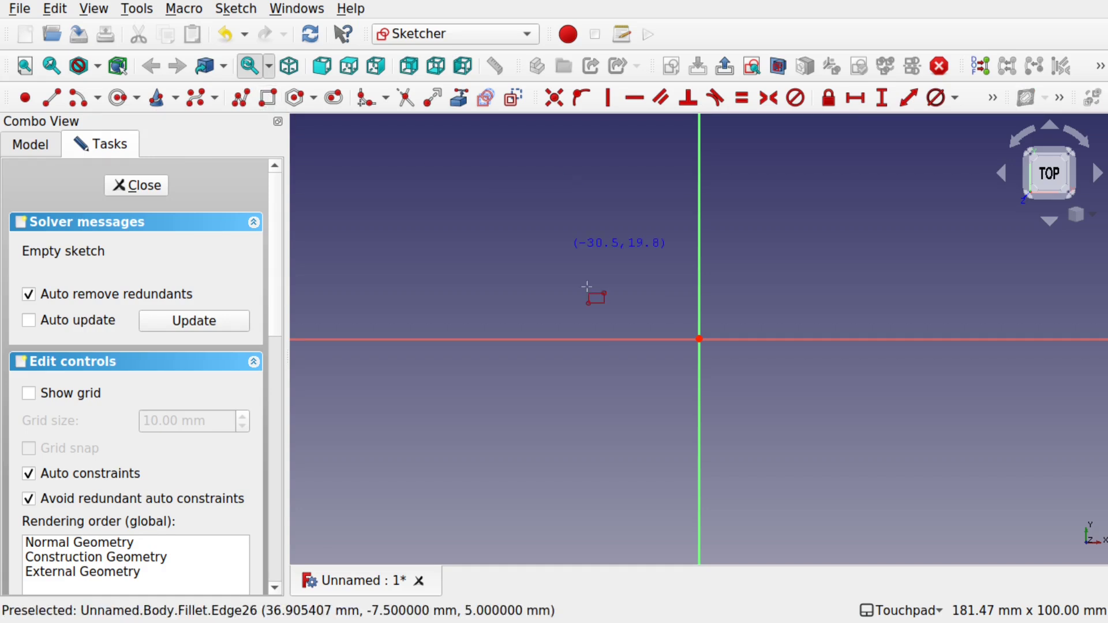
click(494, 316)
click(906, 374)
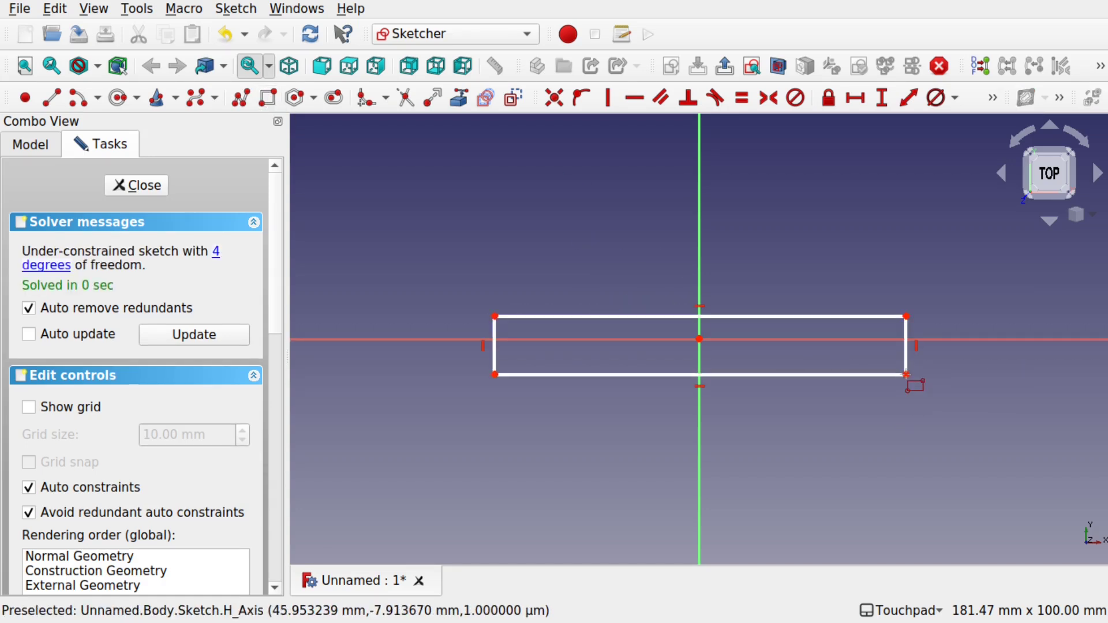
right_click(906, 375)
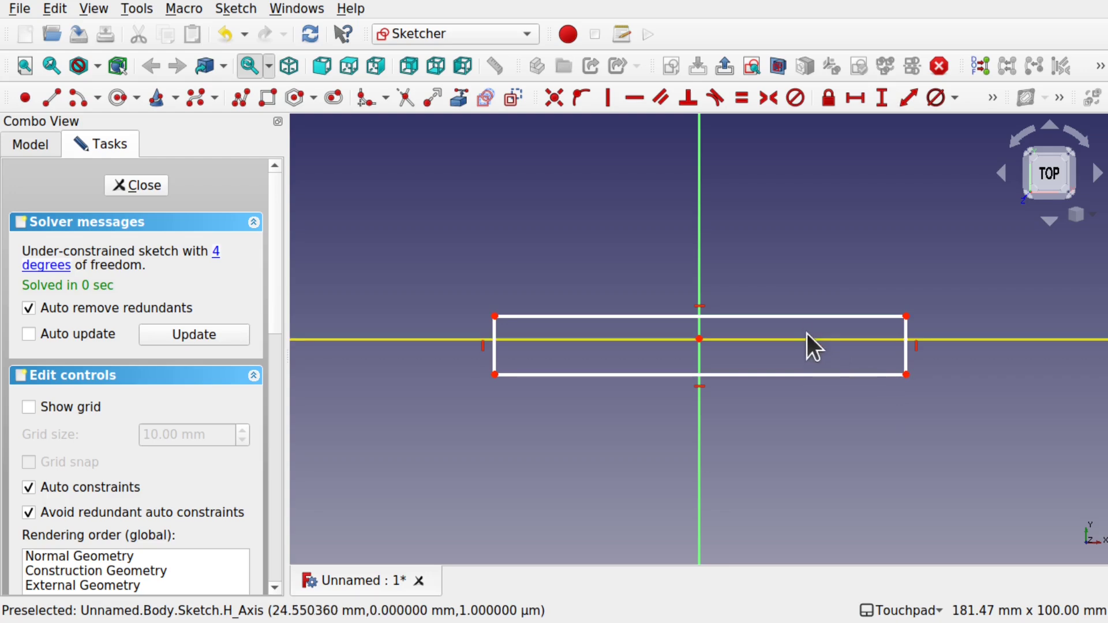
Step: Constrain the top edge to 100 mm and name the dimension SideLength
click(802, 316)
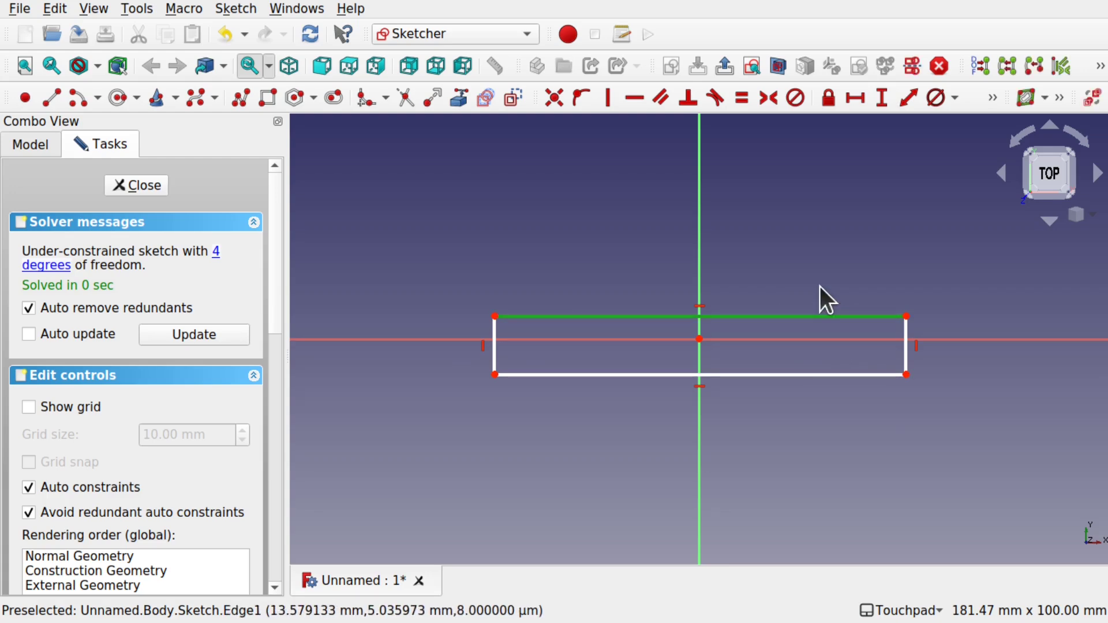
click(851, 97)
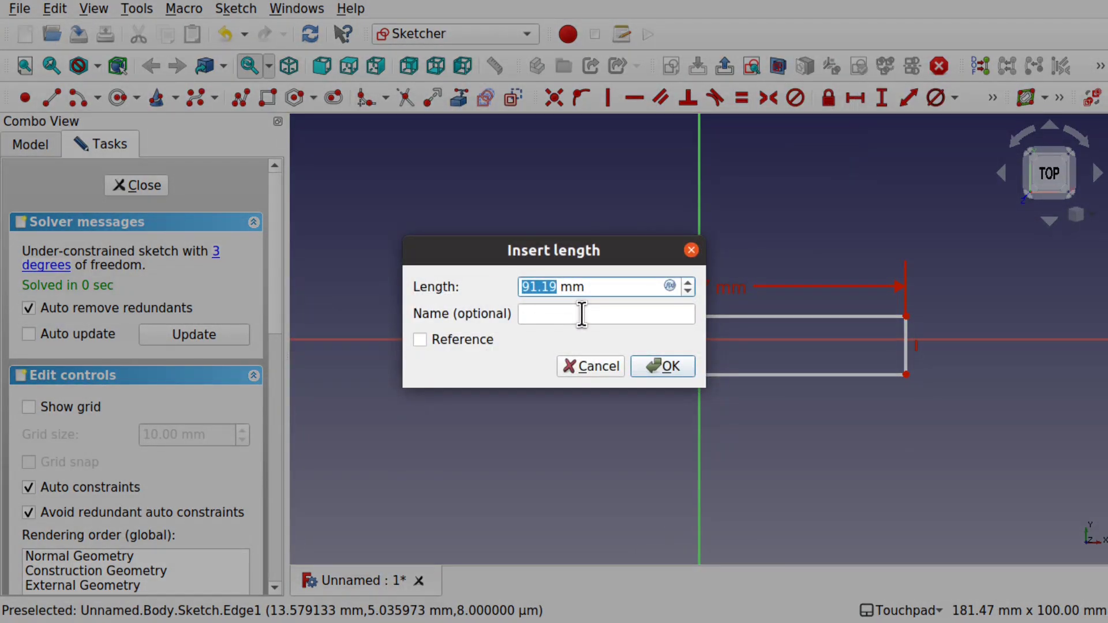
text(100)
click(581, 314)
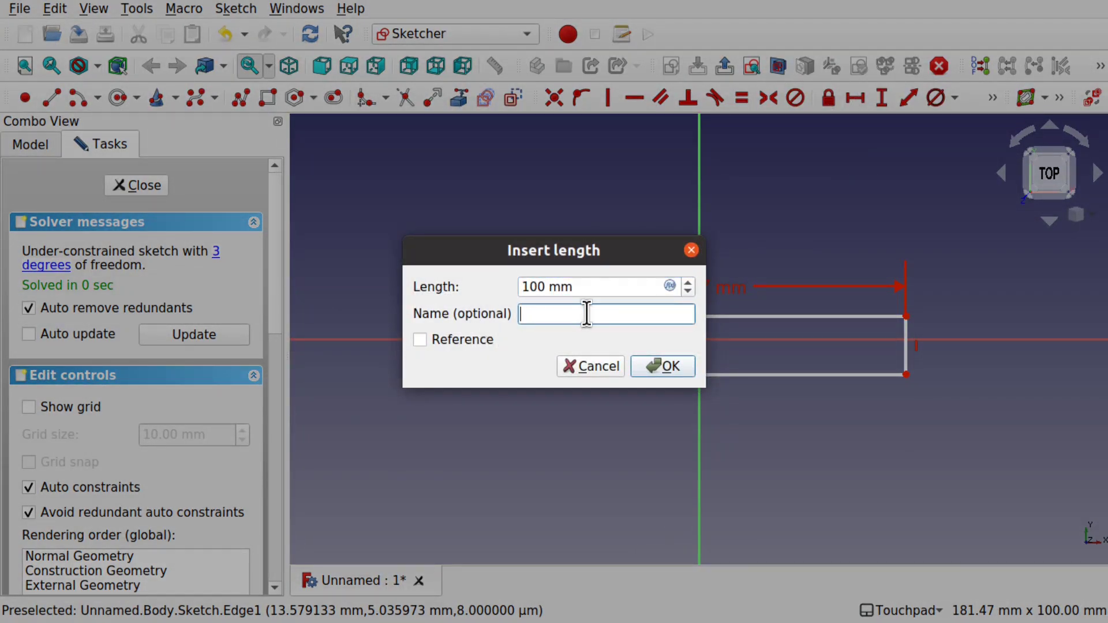
text(S)
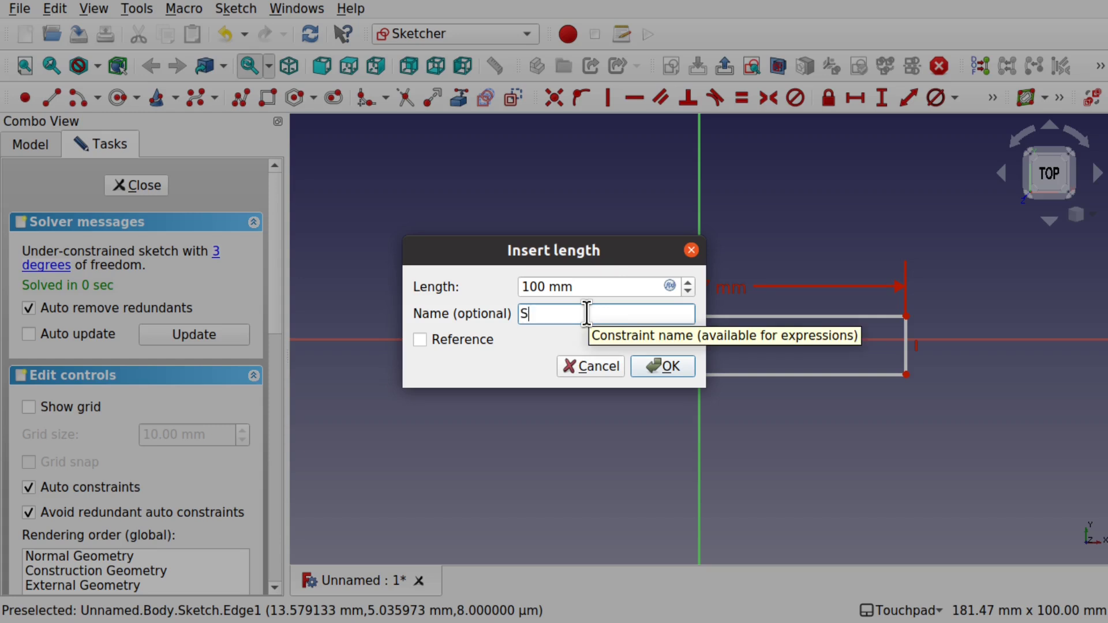
text(ideLength)
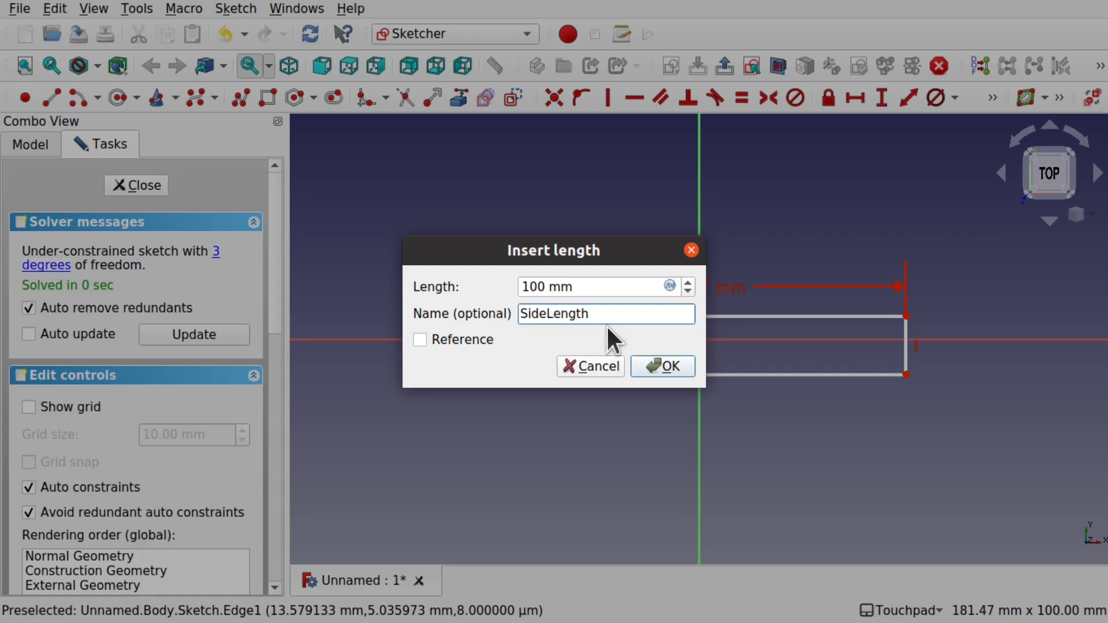
drag(607, 316, 521, 310)
click(670, 362)
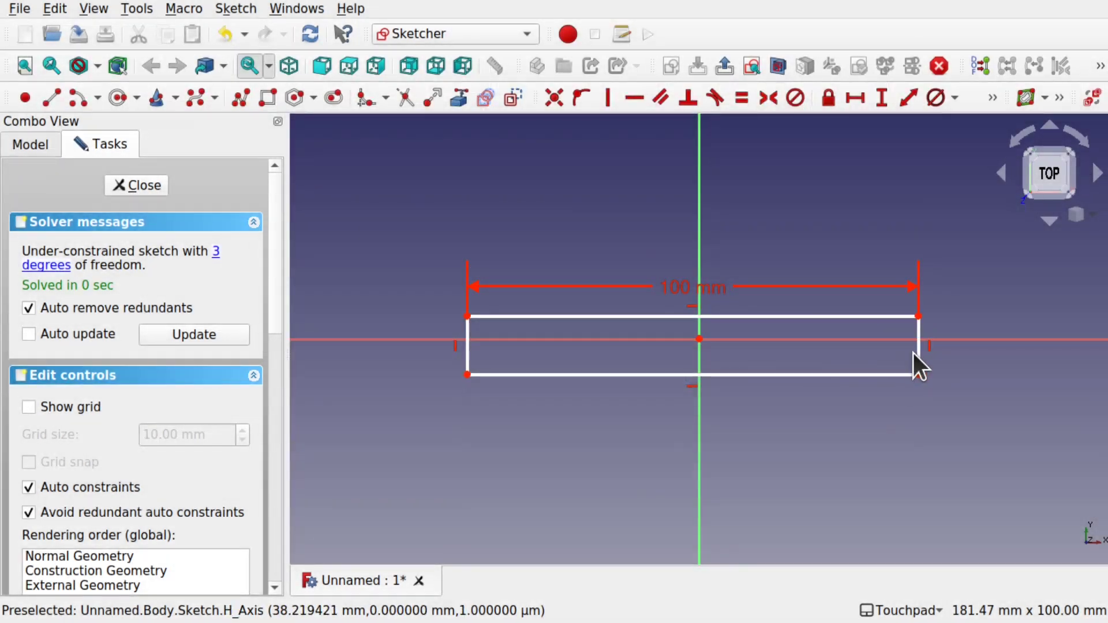
Step: Give the rectangle's right edge a 15 mm vertical dimension
click(918, 352)
click(883, 99)
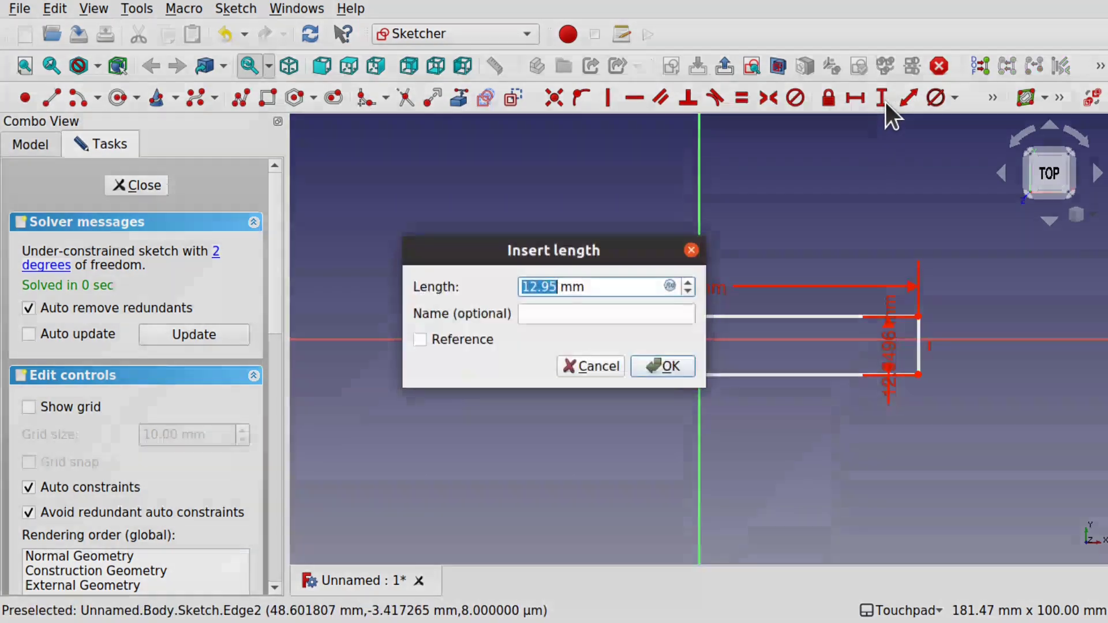
text(15)
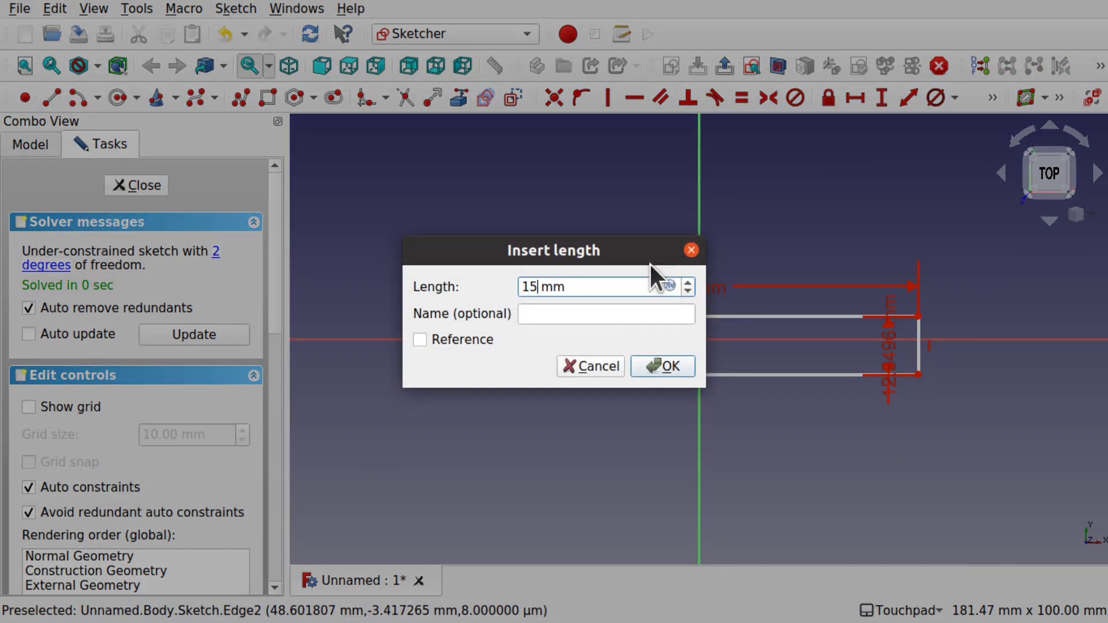
click(657, 367)
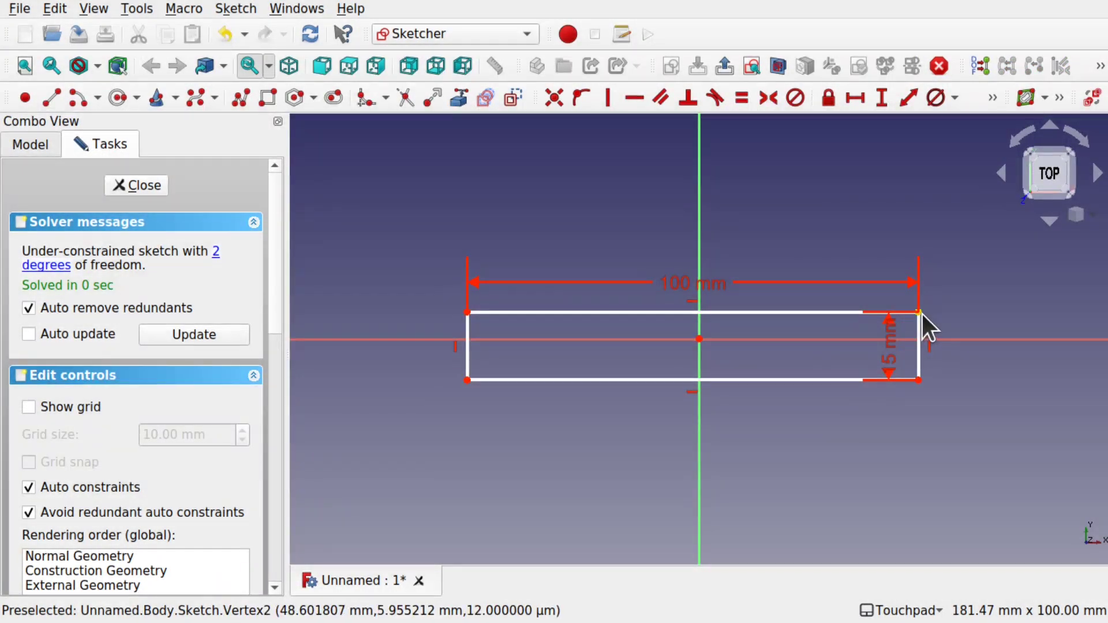
Step: Make the rectangle's corners symmetric about the origin
click(468, 381)
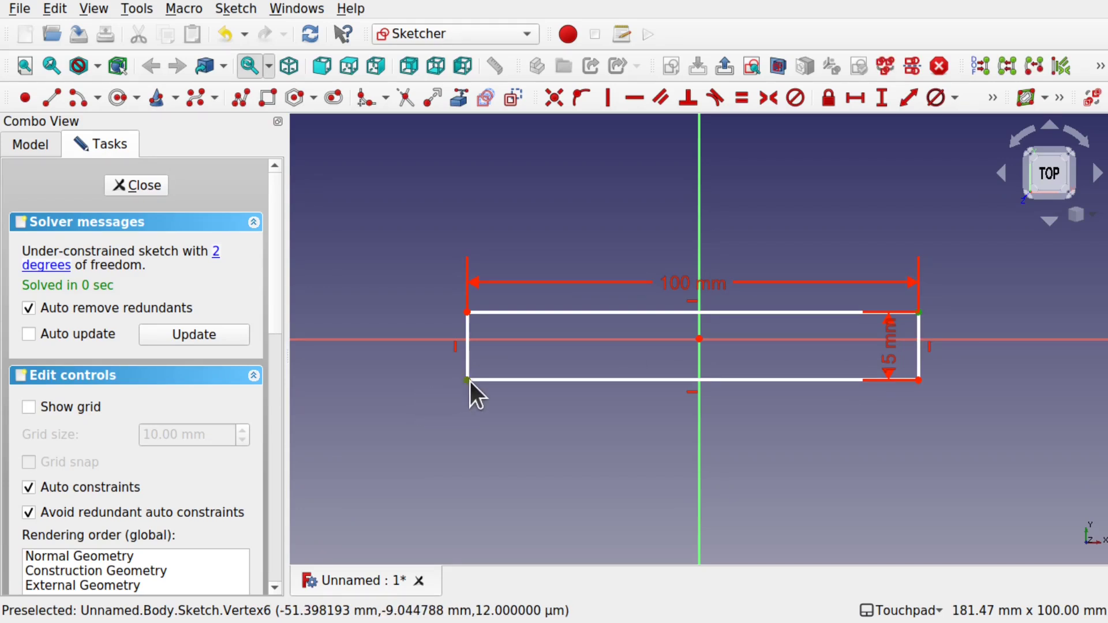
click(697, 339)
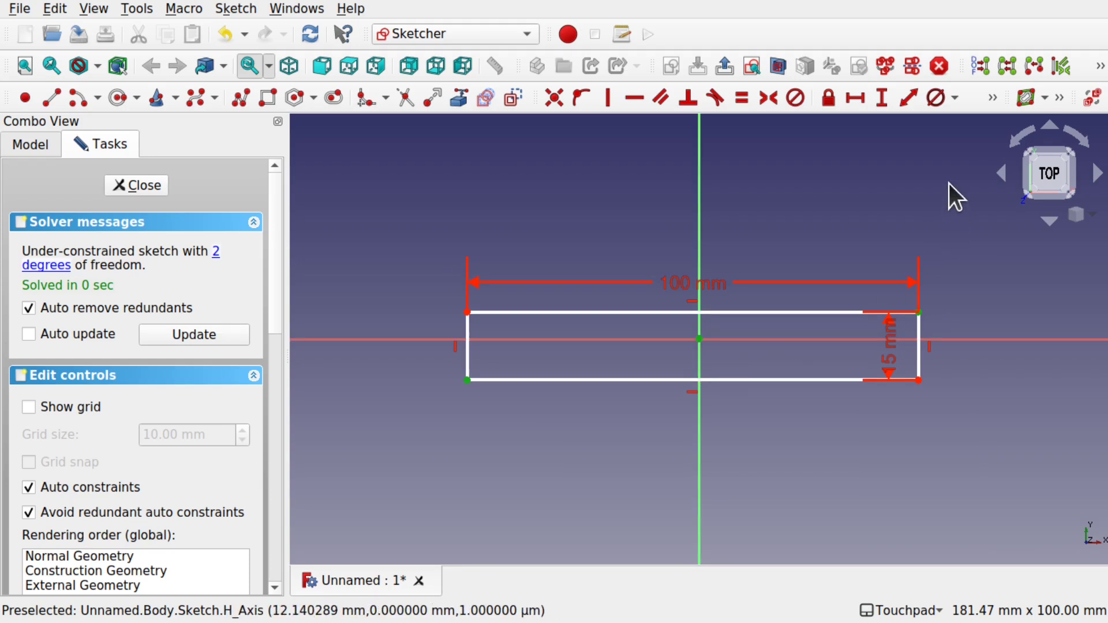
click(769, 98)
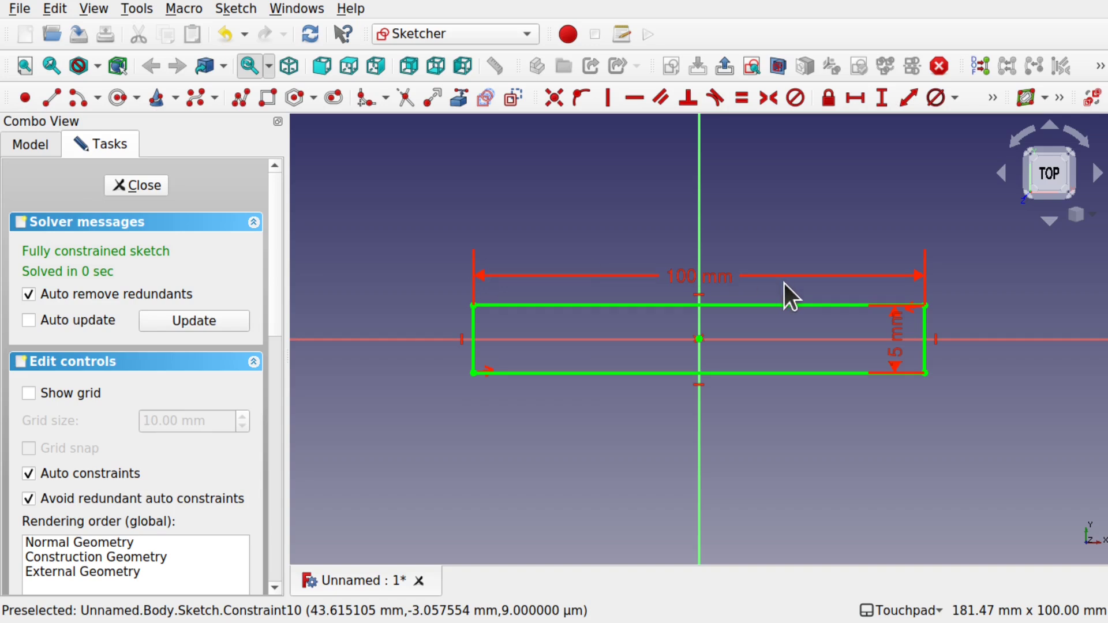
Step: Close the sketch and pad it 5 mm thick
click(131, 187)
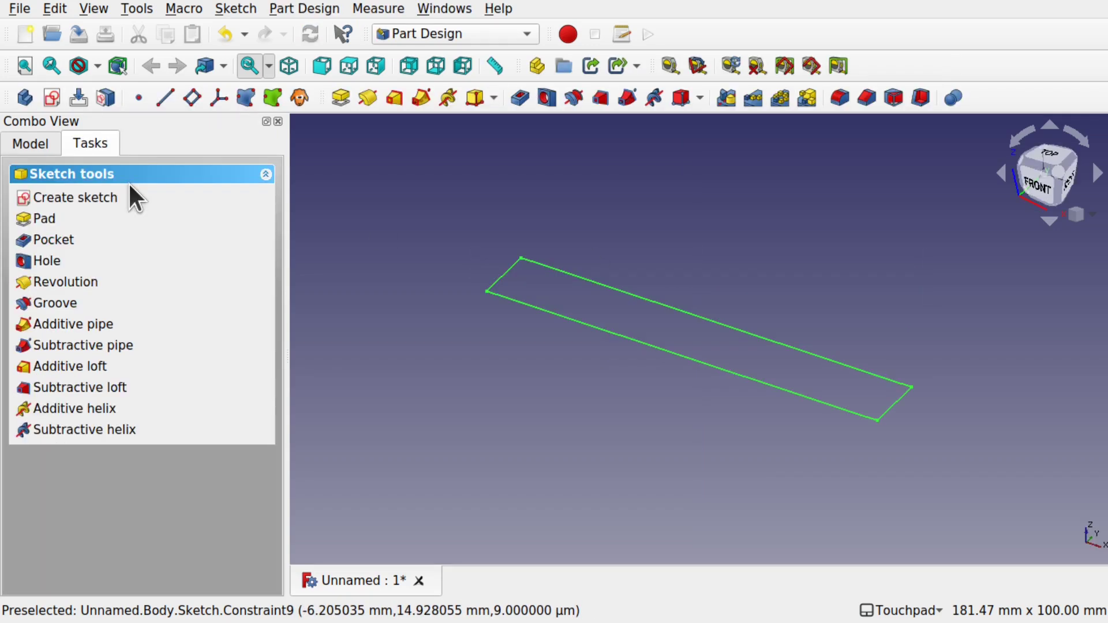
click(339, 98)
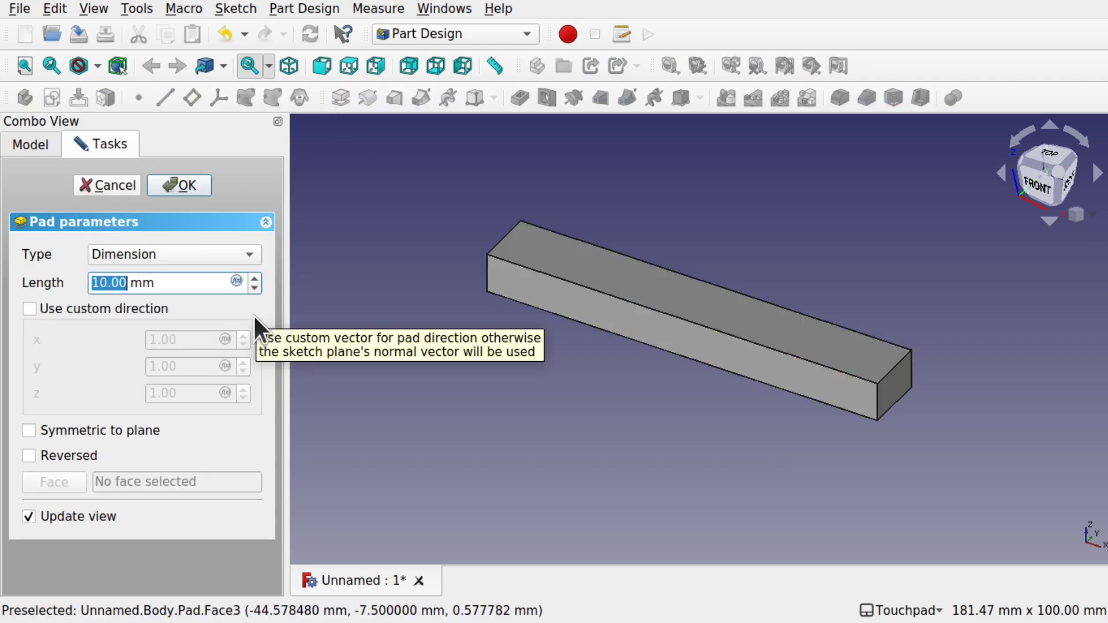
text(5)
key(Return)
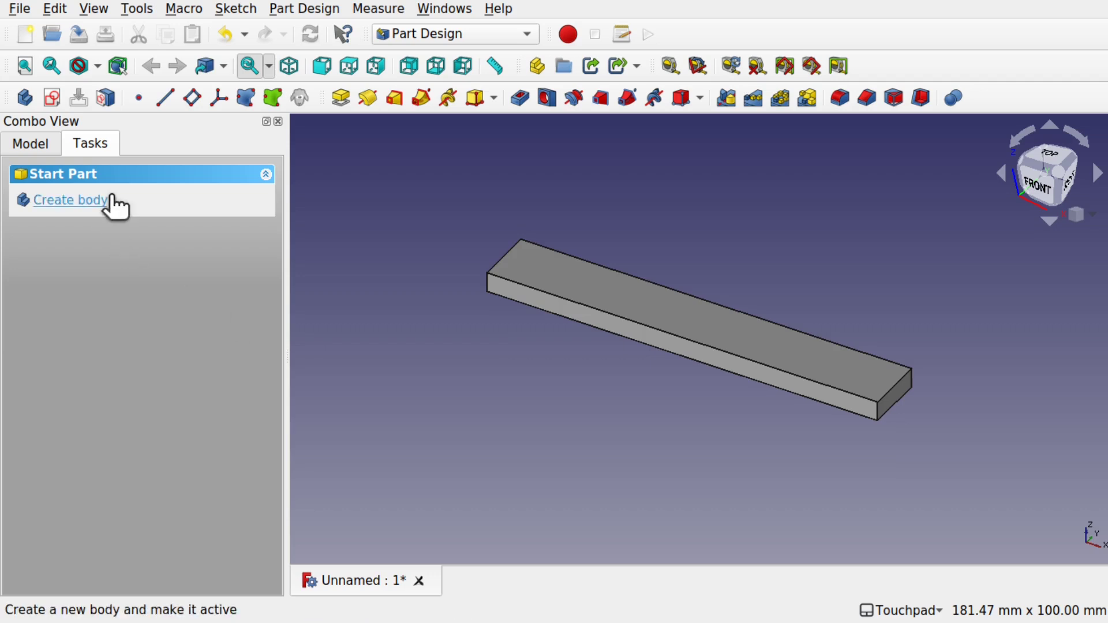
Step: Show the Model tree and select the bar's top face
click(32, 144)
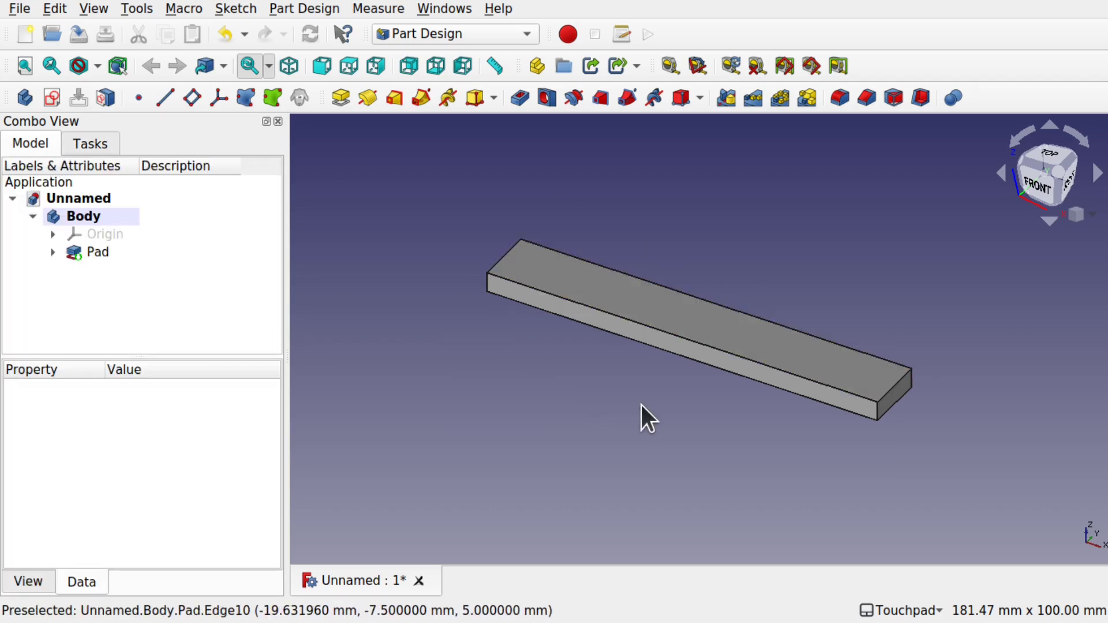
drag(755, 307, 730, 346)
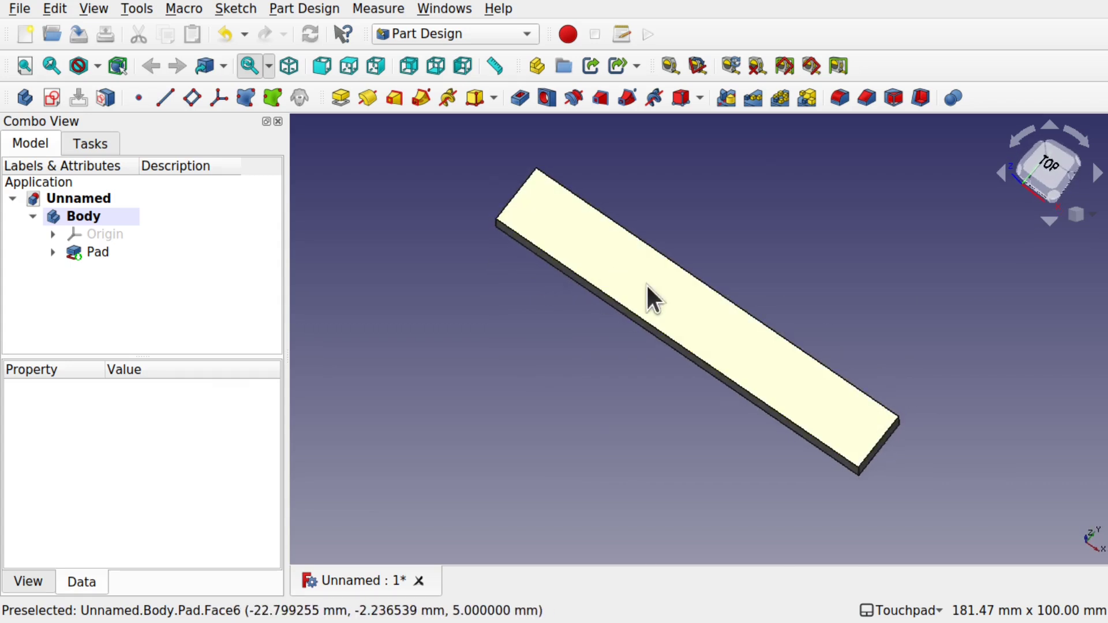
click(615, 252)
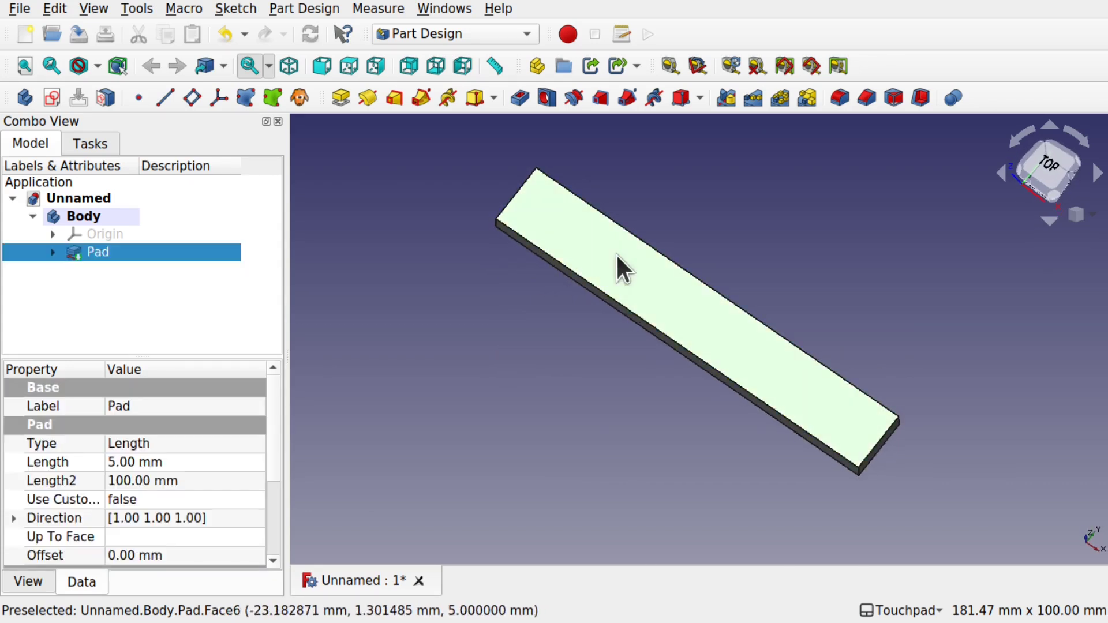
Step: Sketch a circle on the top face, centred on the axis near the left end
click(51, 98)
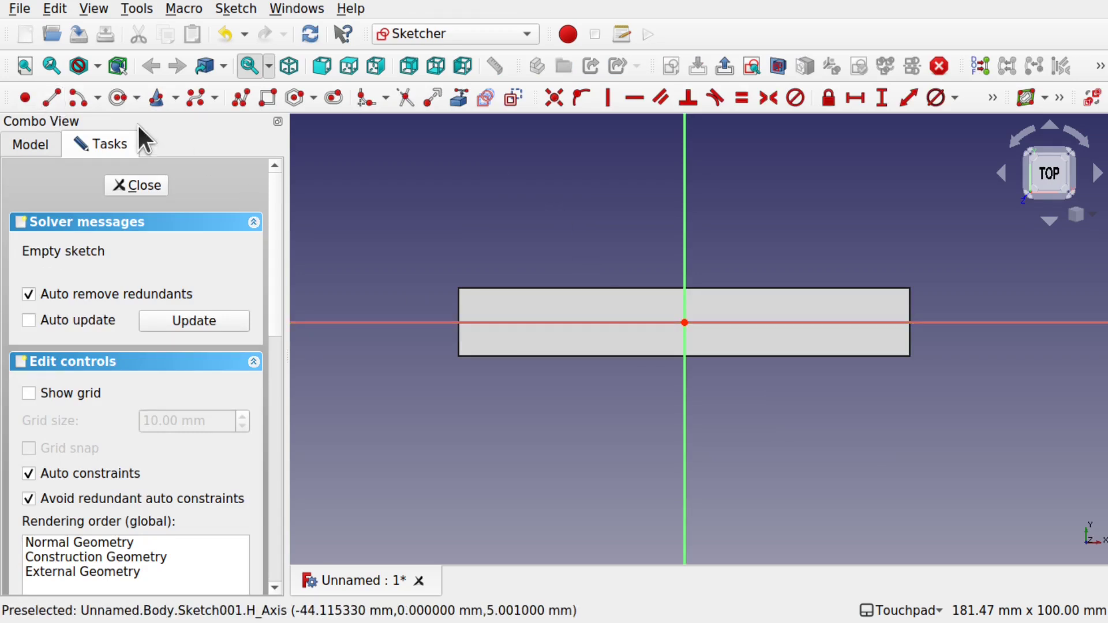
click(117, 99)
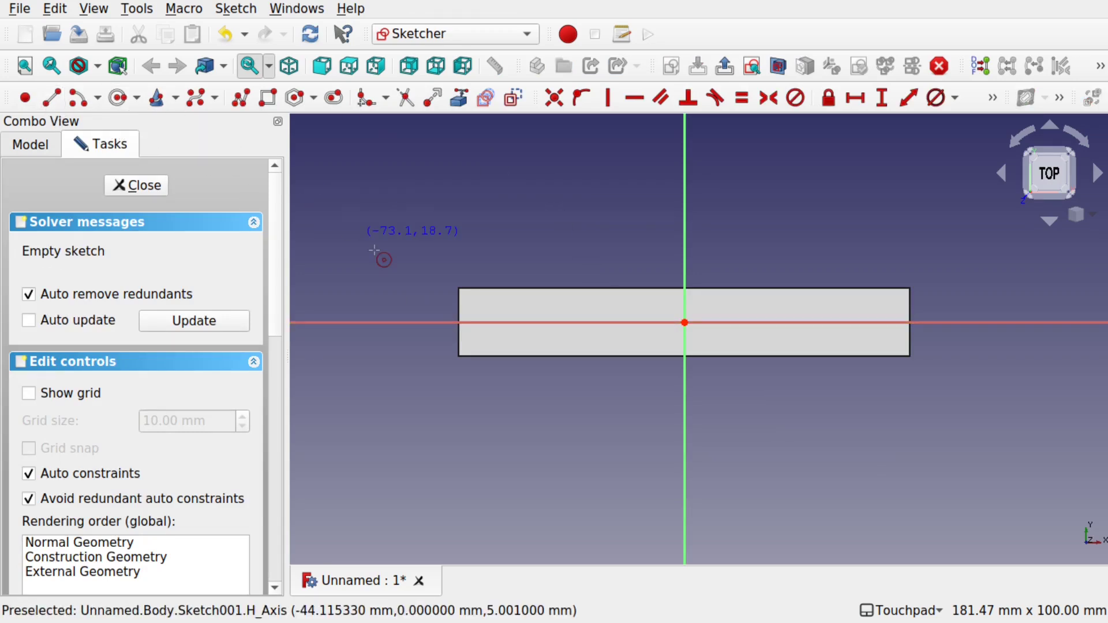
click(484, 323)
click(493, 327)
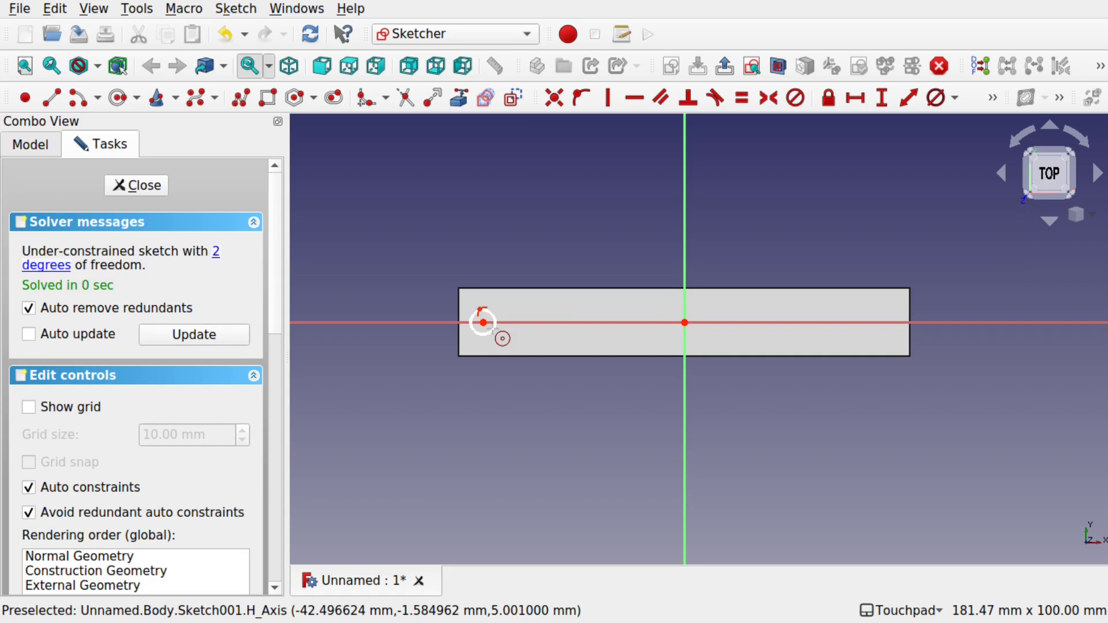
scroll(468, 330, up, 3)
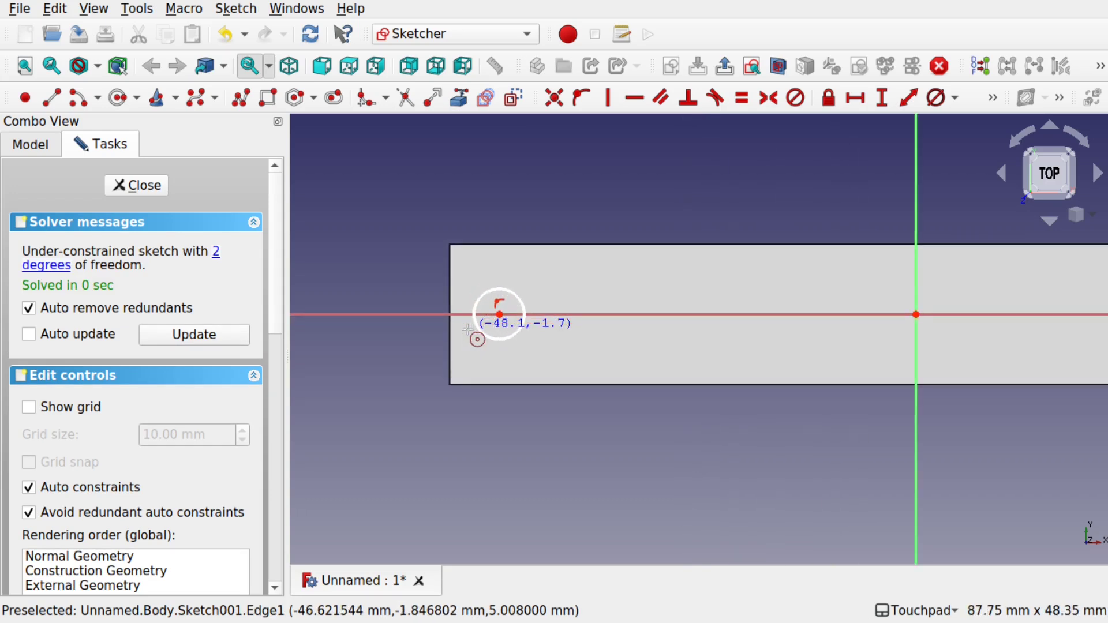
key(Escape)
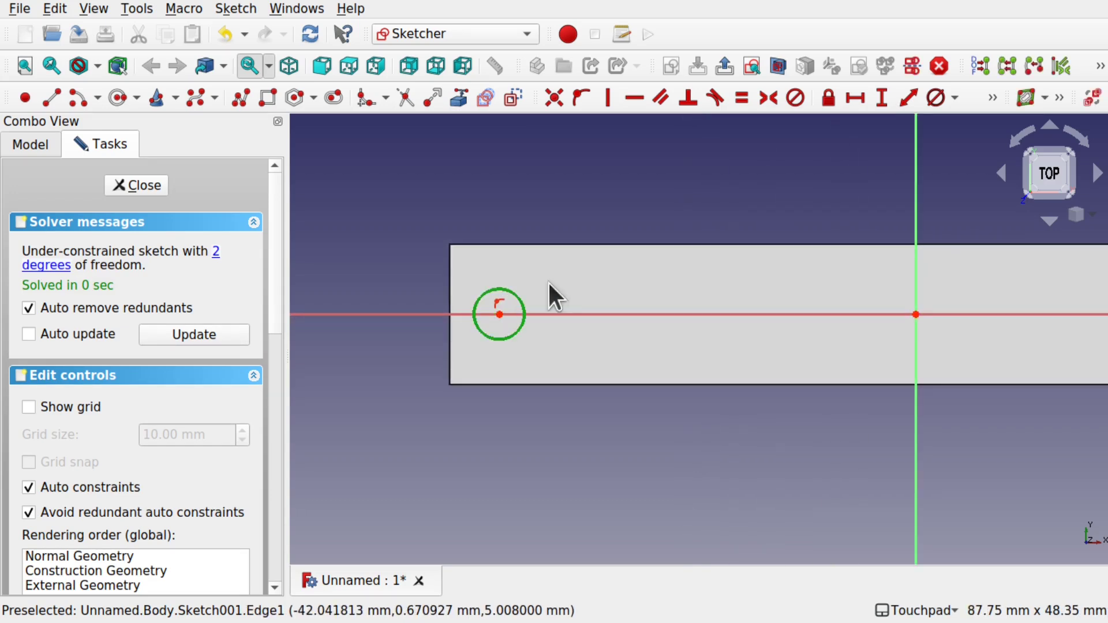
Step: Give the circle a 5 mm diameter
click(935, 98)
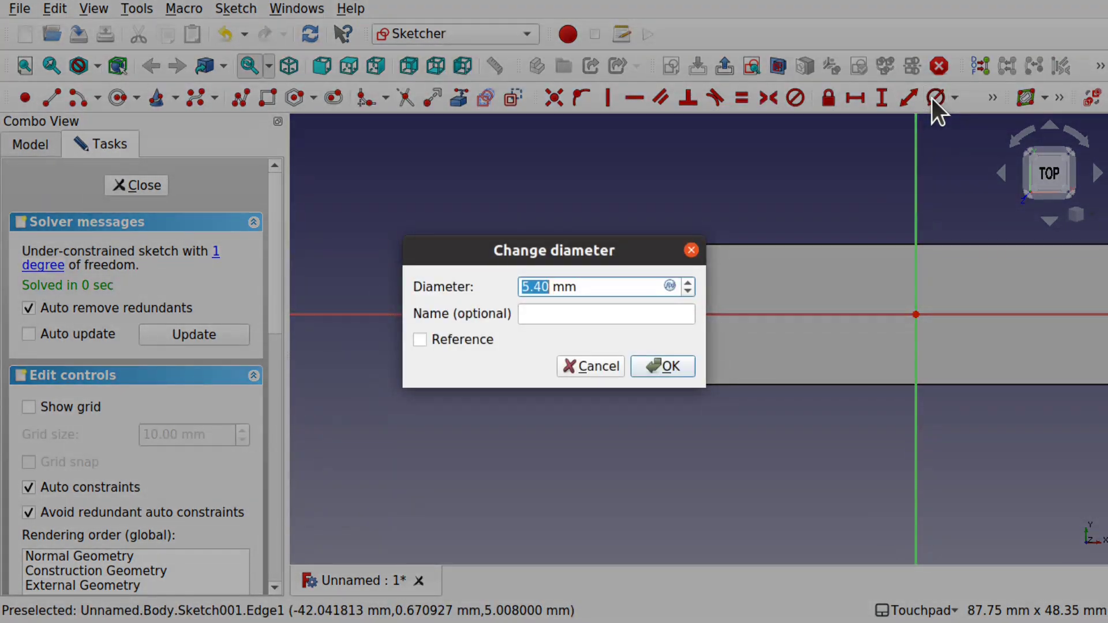
text(5)
key(Return)
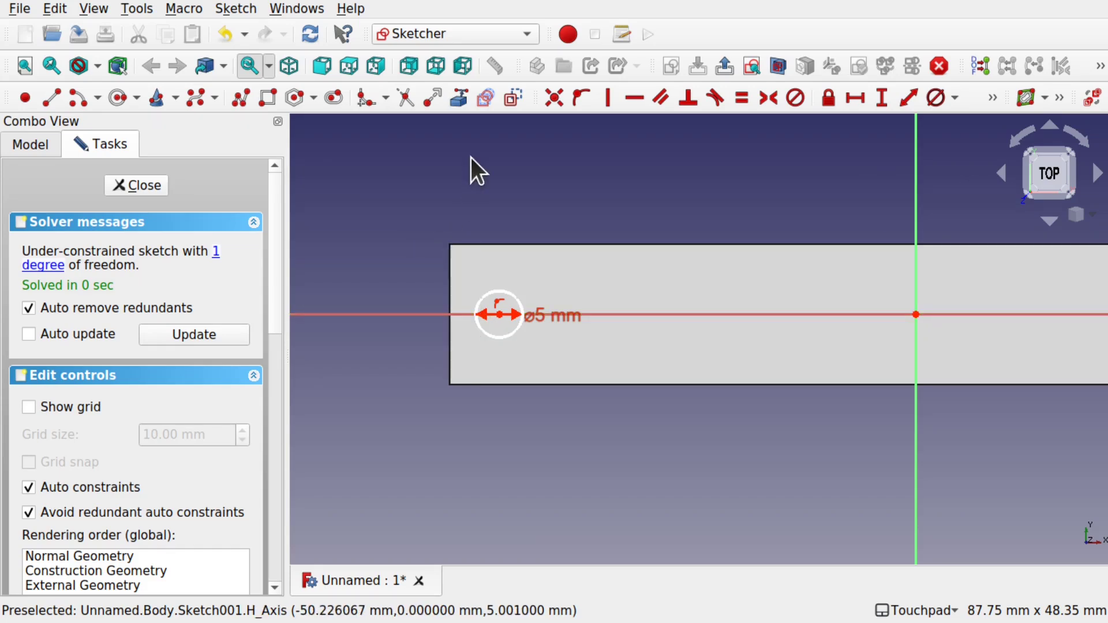
Step: Dimension the circle centre 10 mm from the bar's left edge via external geometry
click(460, 101)
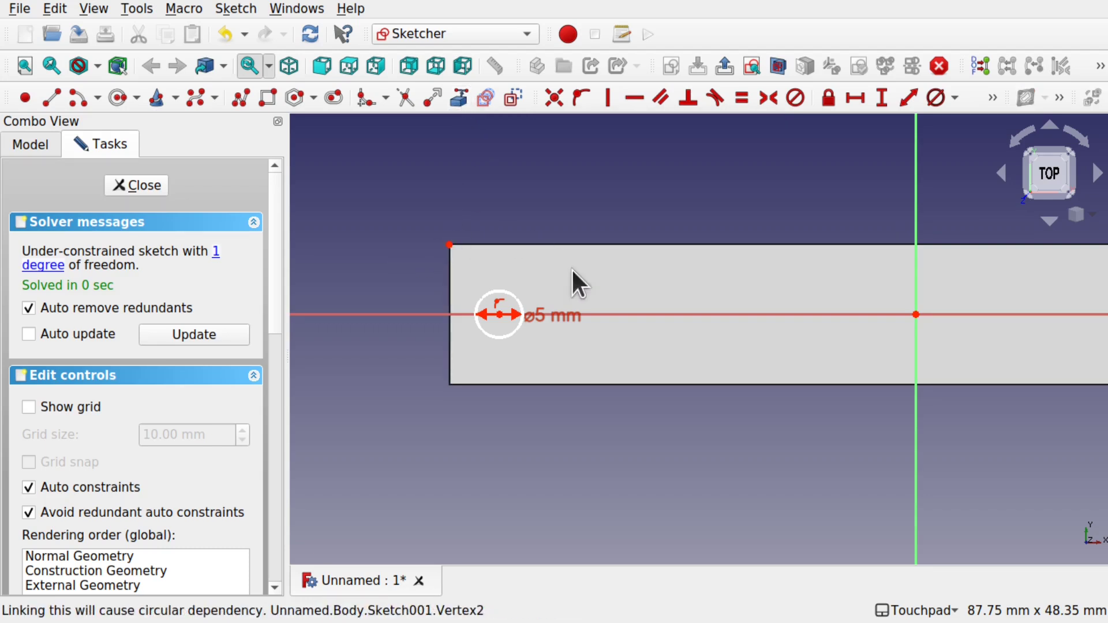
click(500, 314)
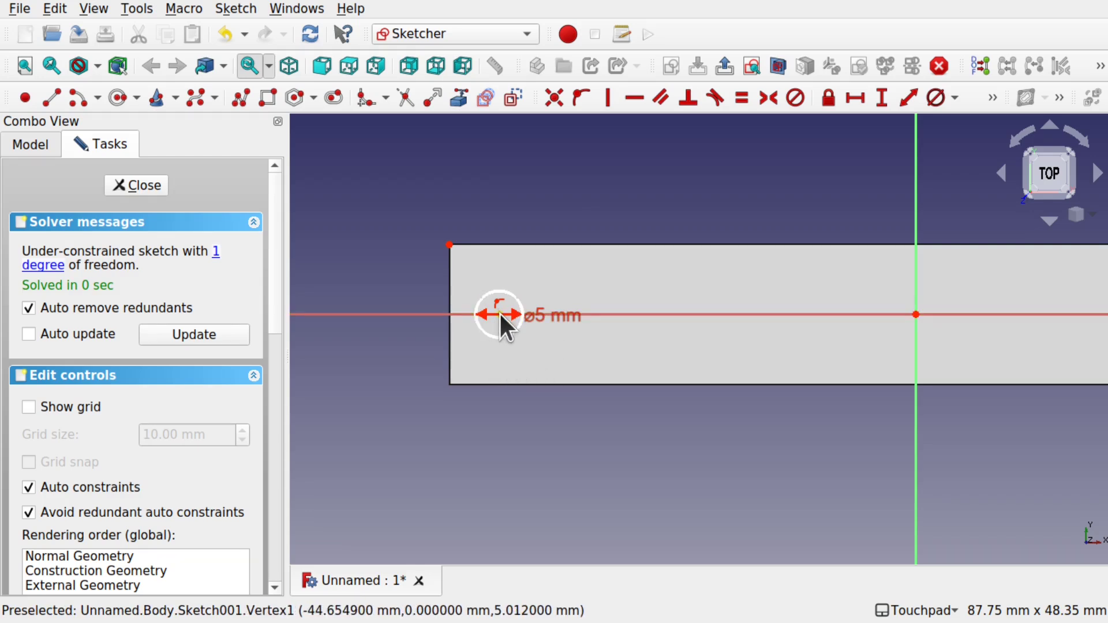
click(449, 245)
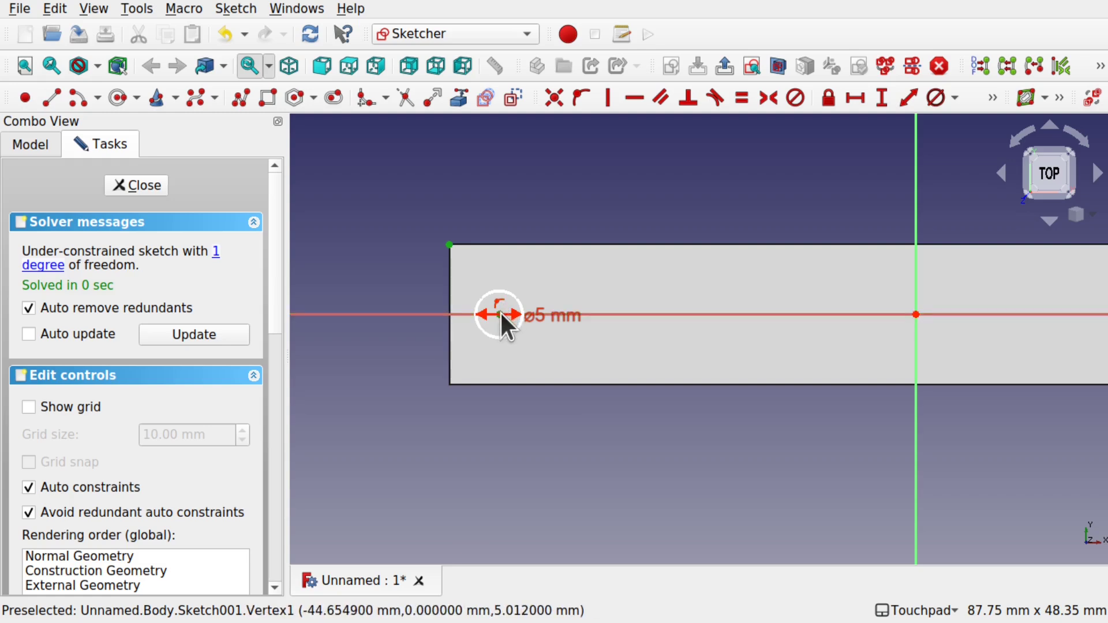
click(855, 98)
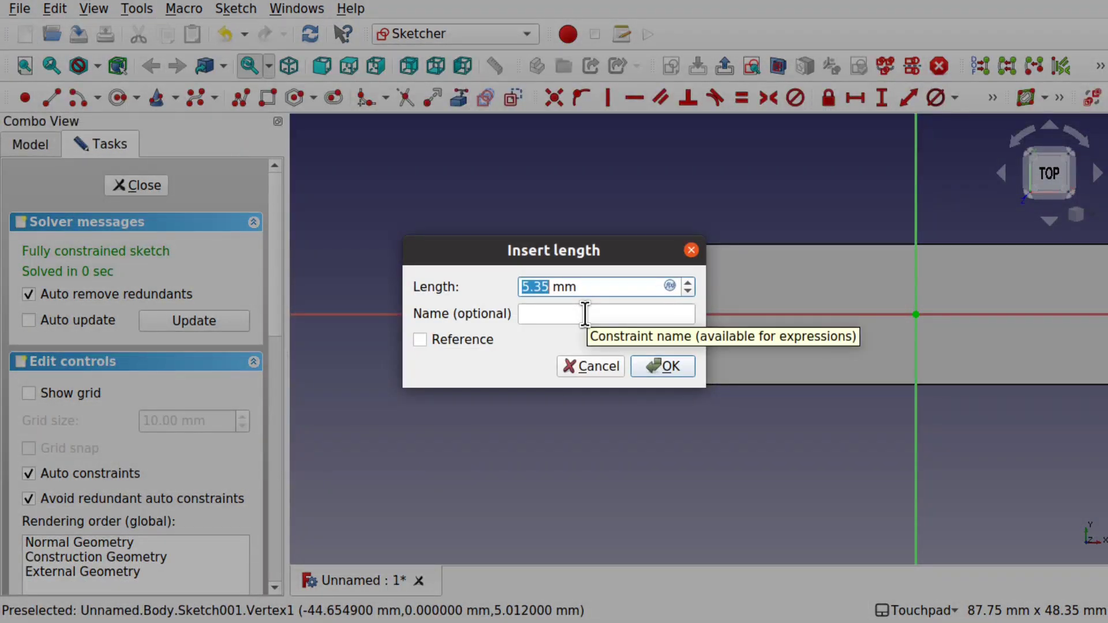
text(10)
key(Return)
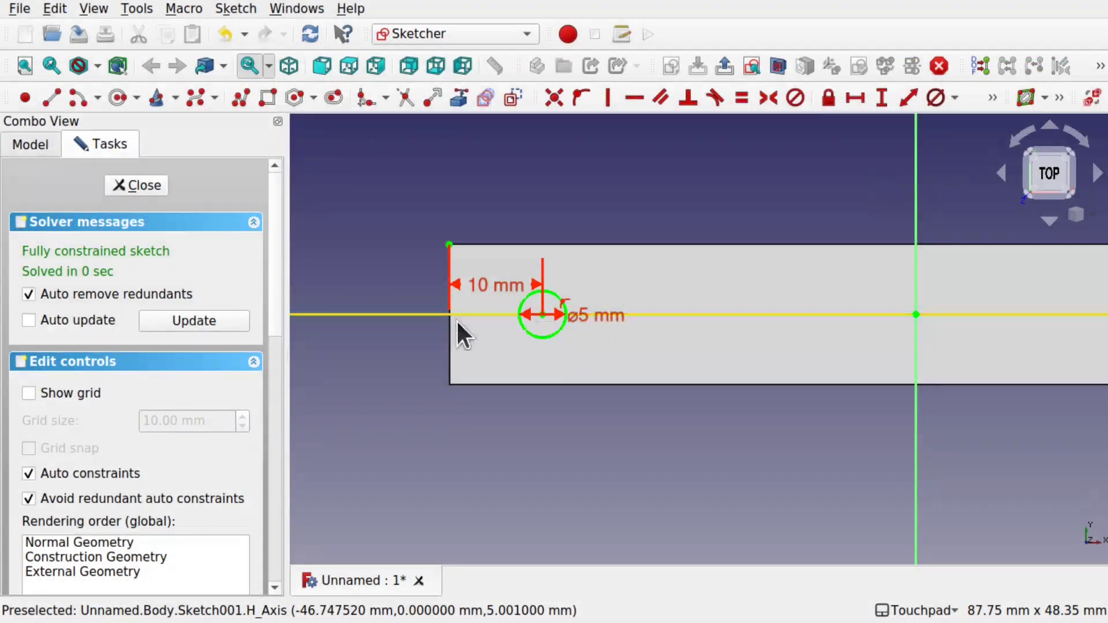
Step: Name the 10 mm dimension Offset
click(506, 283)
double_click(505, 279)
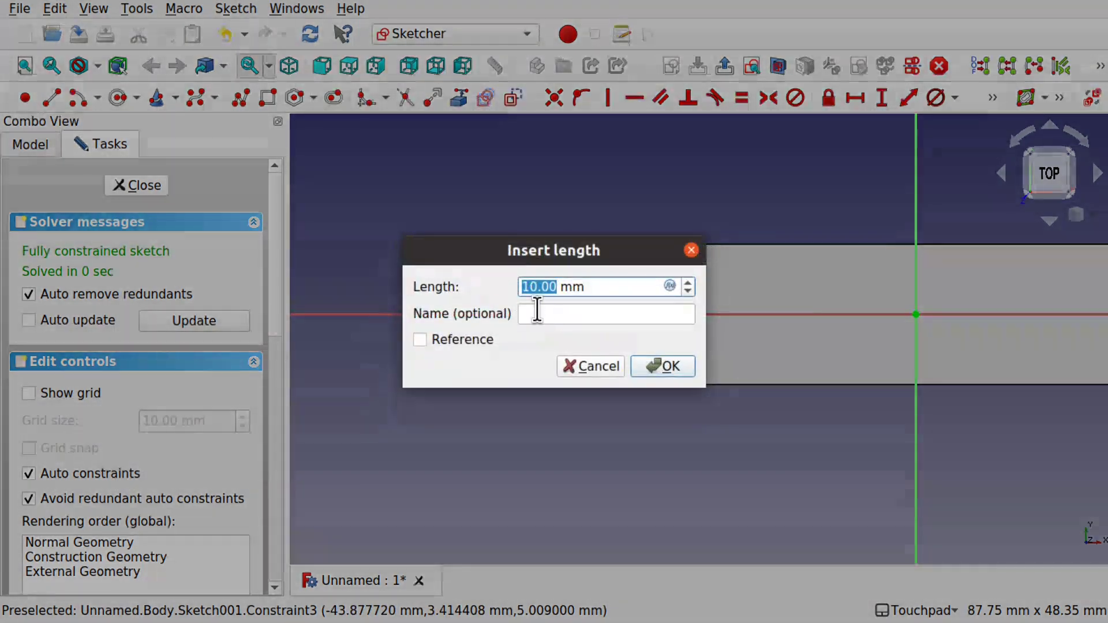
click(580, 312)
text(Offset)
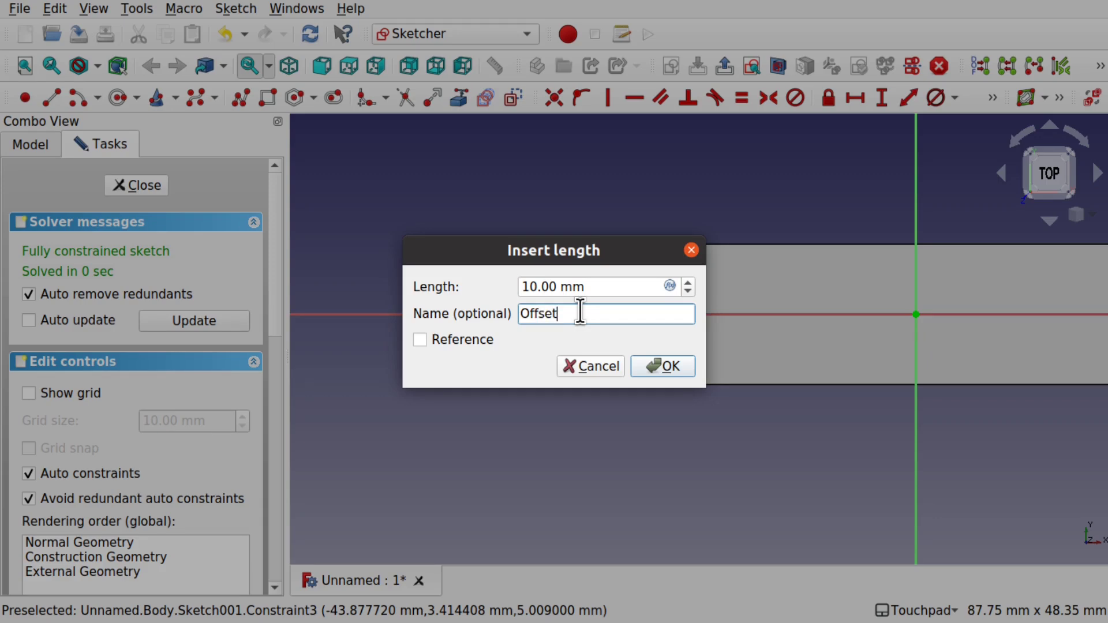
click(670, 367)
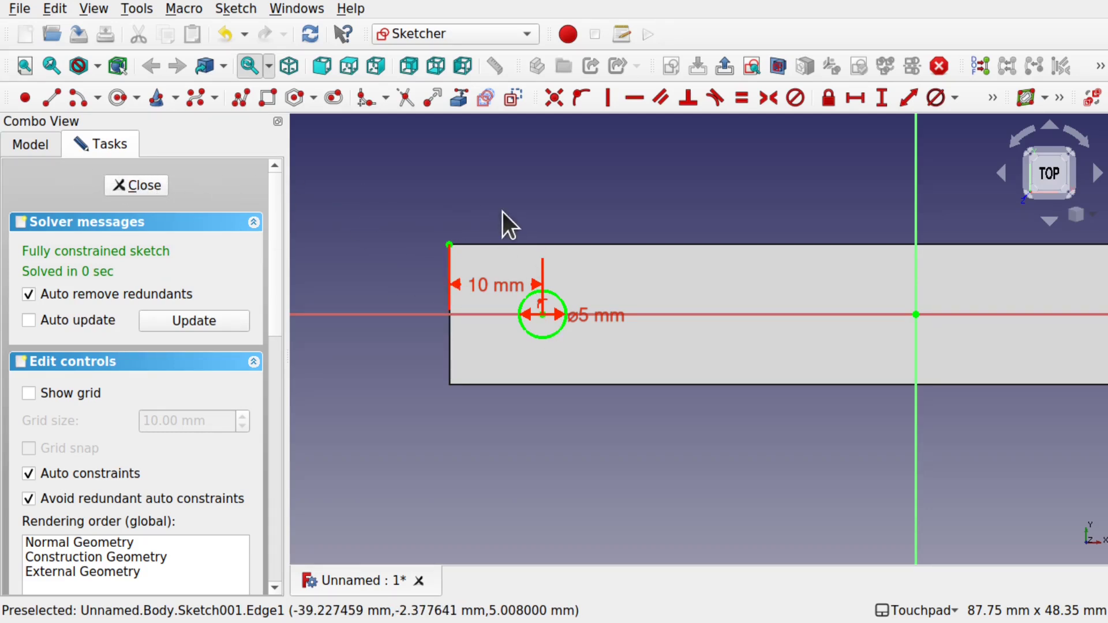
Step: Close the sketch and select Sketch001 in the model tree
click(135, 193)
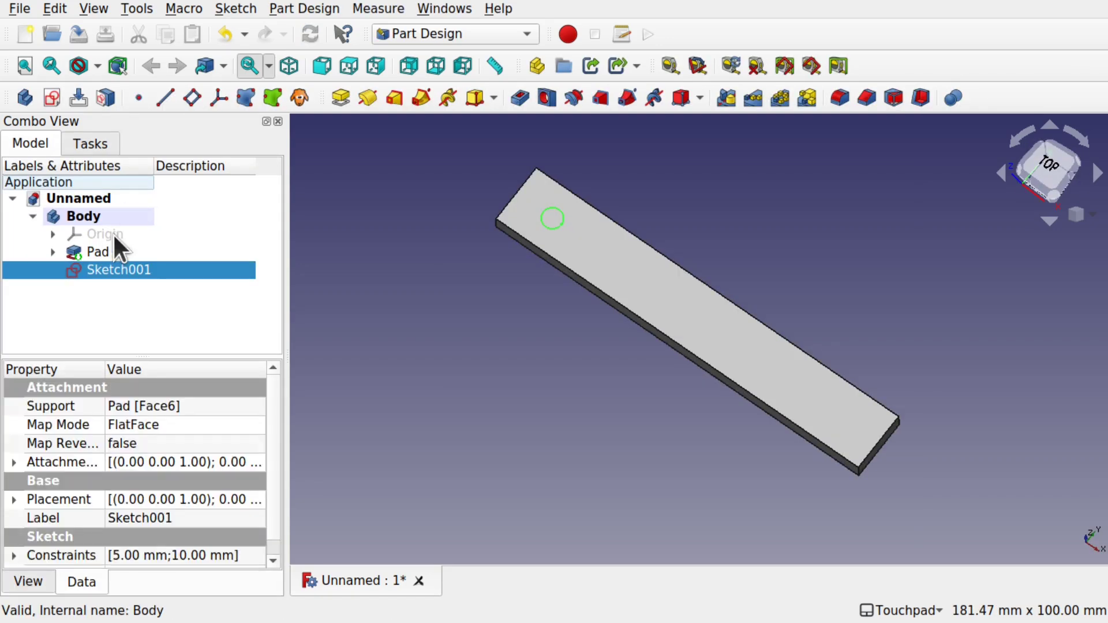
click(53, 252)
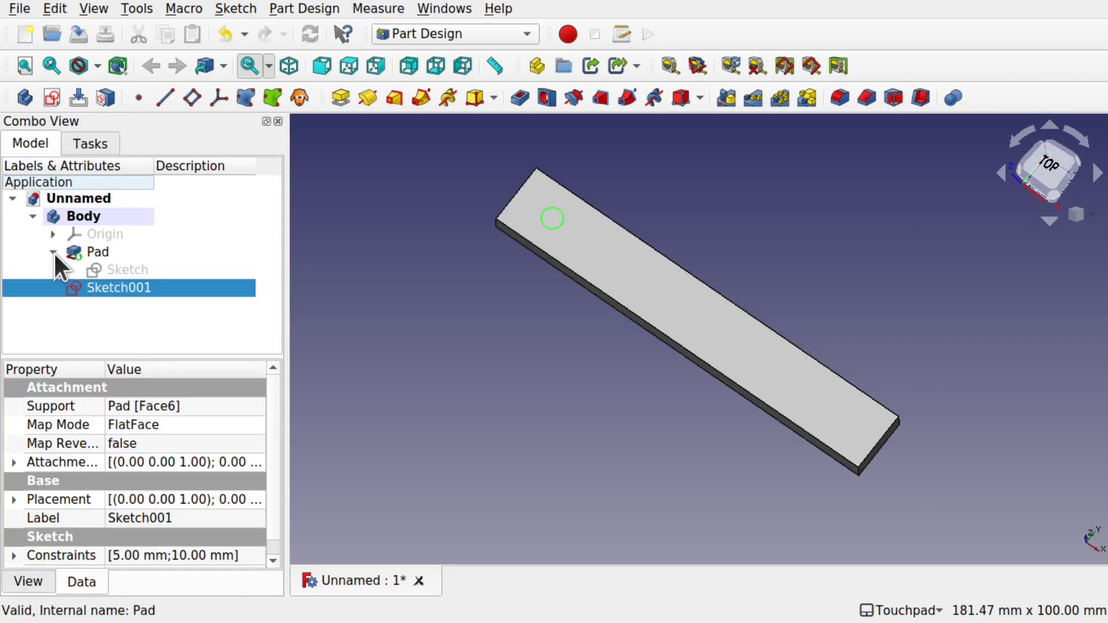
click(131, 270)
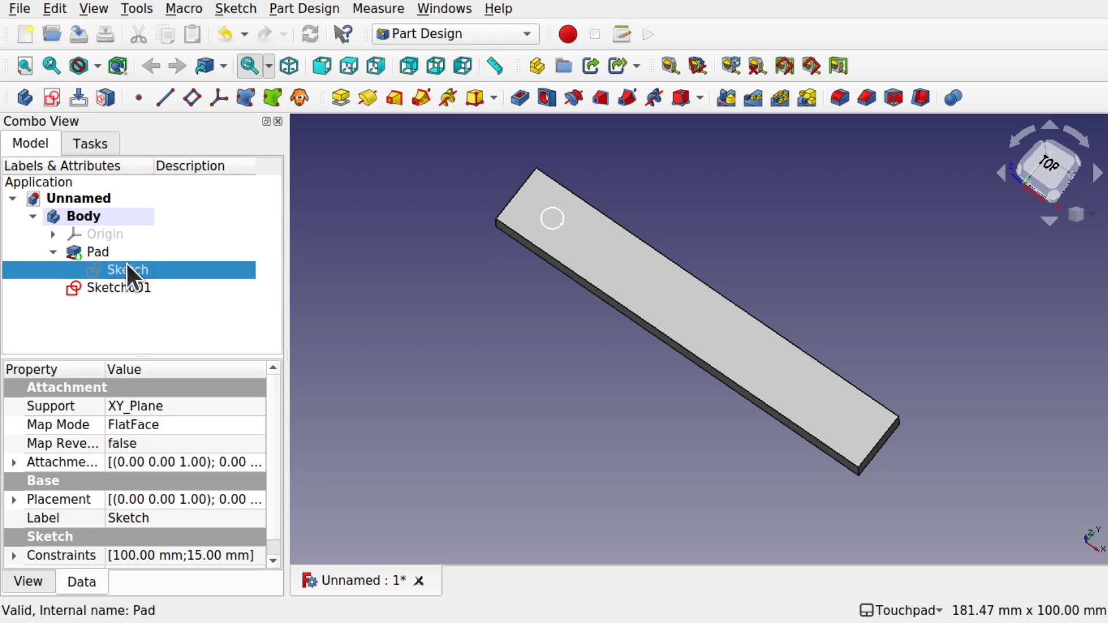
click(127, 288)
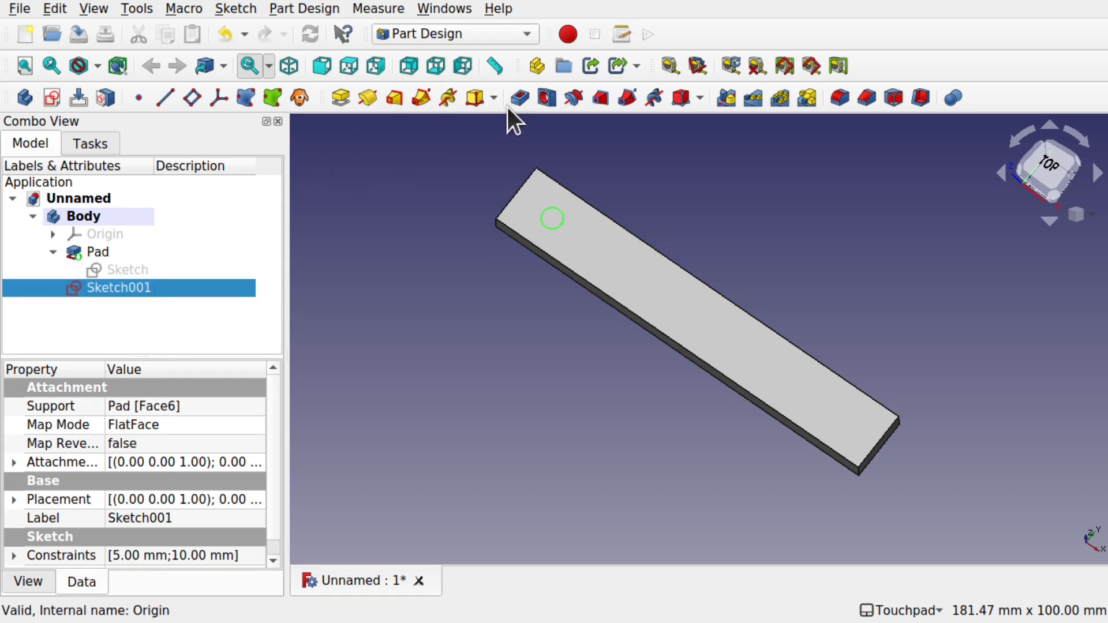
Step: Pocket Sketch001 with type To first to cut the hole
click(520, 97)
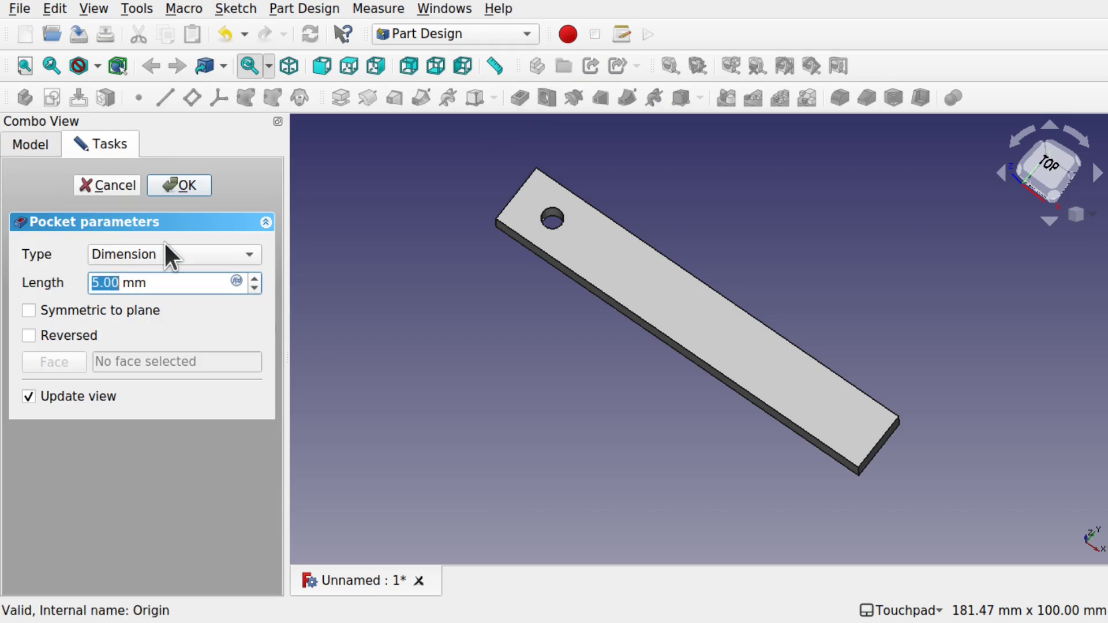
click(177, 252)
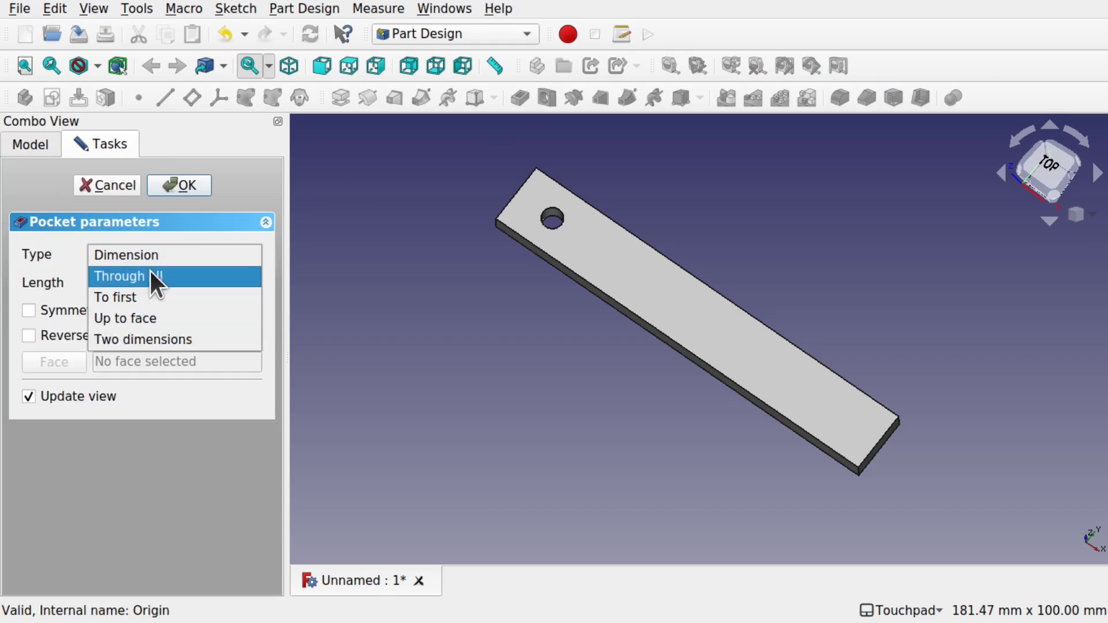
click(148, 297)
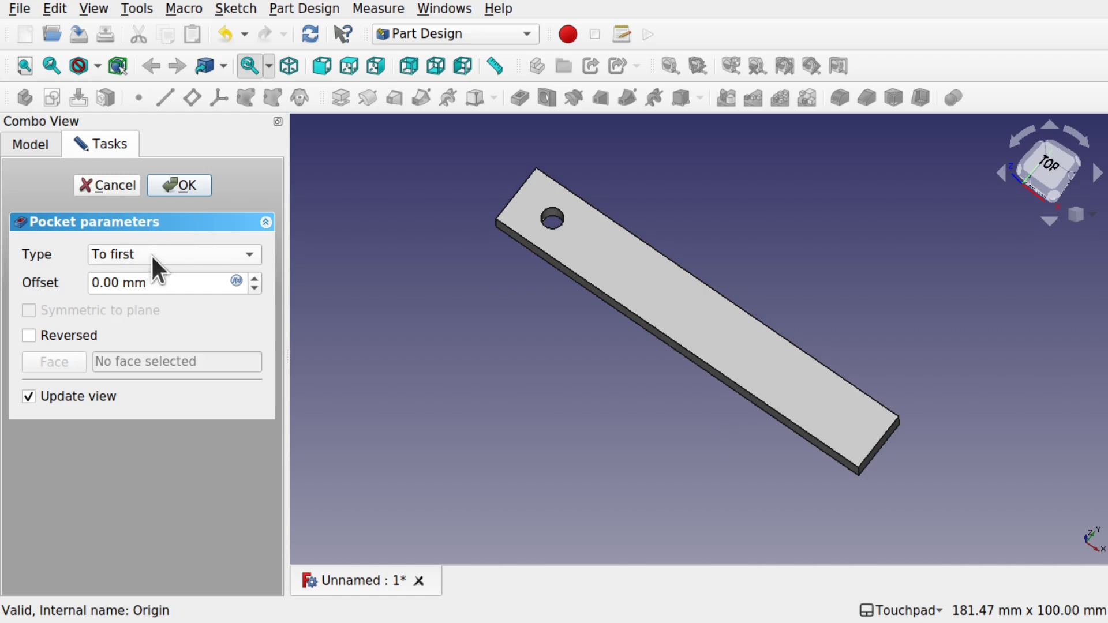
click(185, 185)
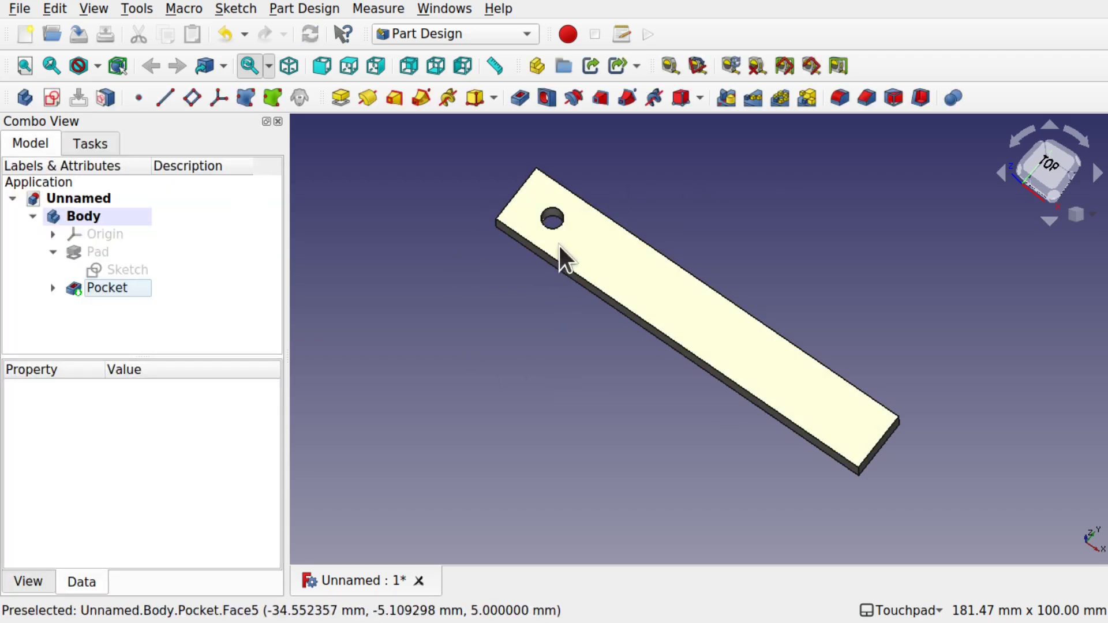
drag(559, 257, 714, 154)
drag(562, 313, 569, 422)
shift+drag(589, 297, 579, 394)
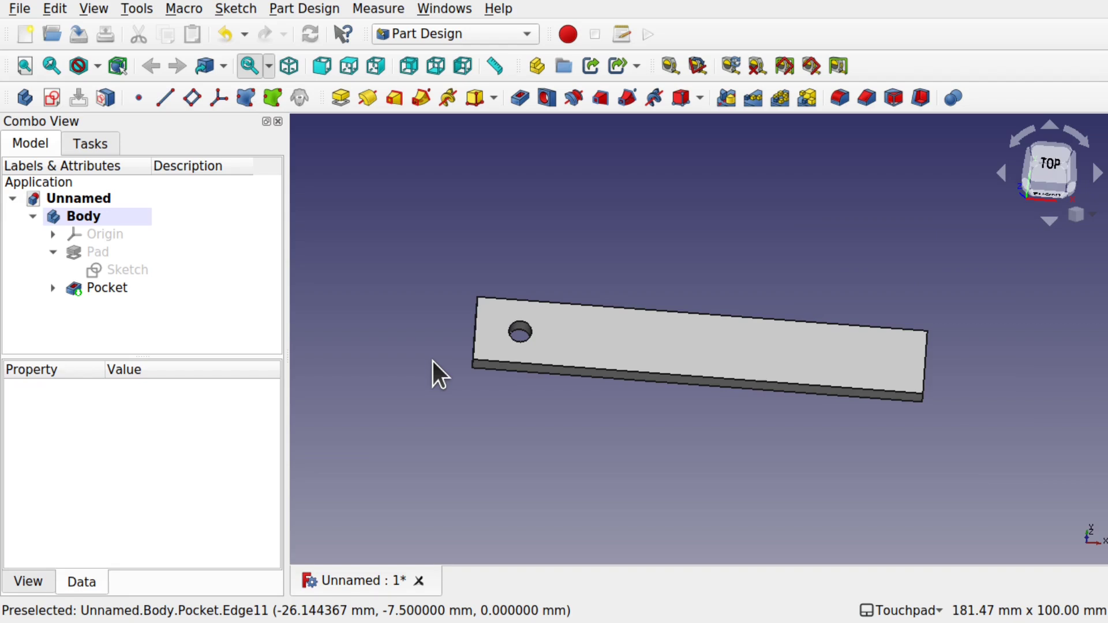
Step: Create a LinearPattern of the Pocket feature
click(113, 289)
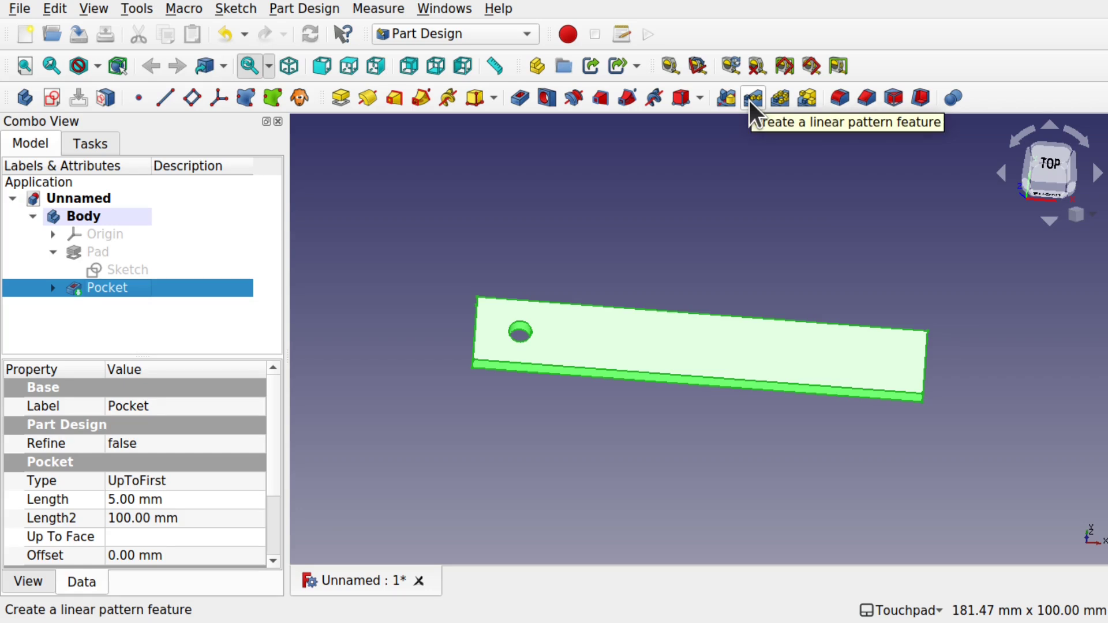
click(311, 11)
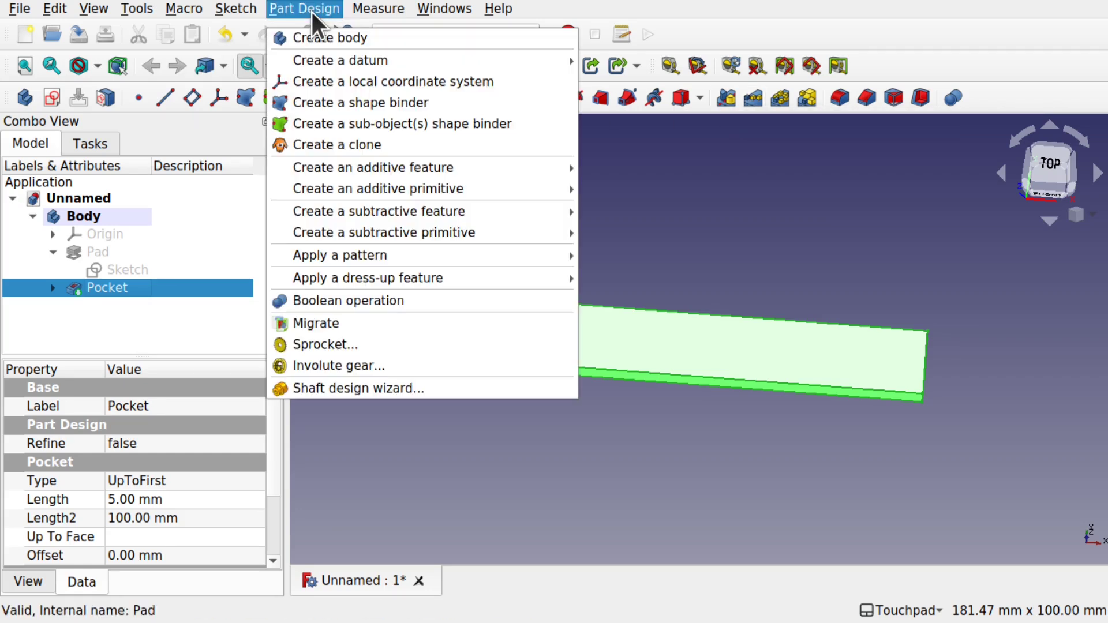
mouse_move(378, 234)
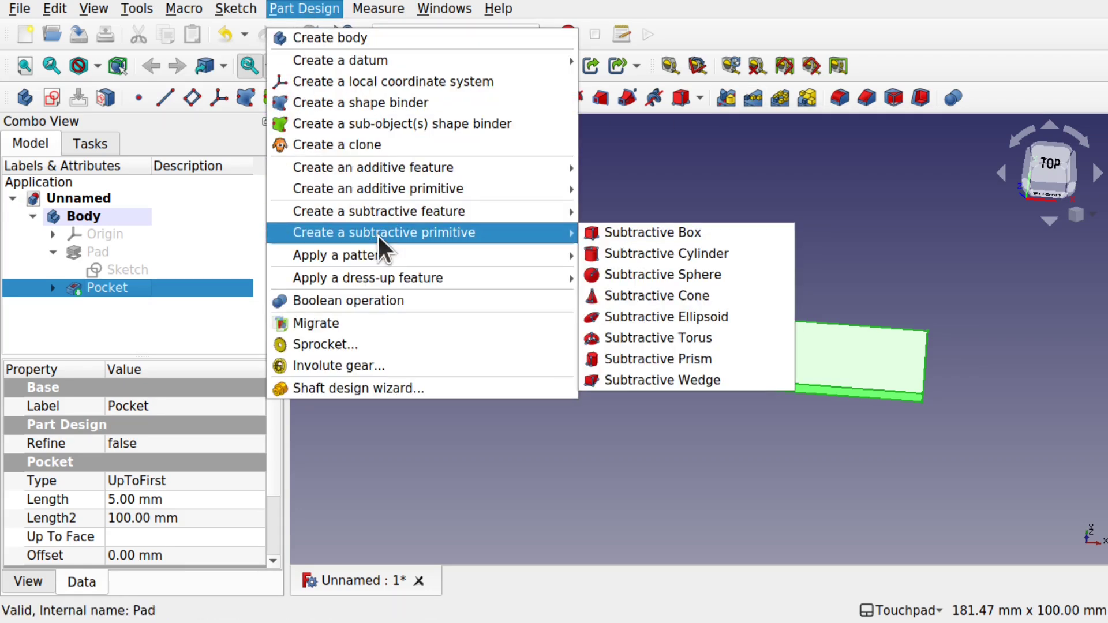
mouse_move(414, 255)
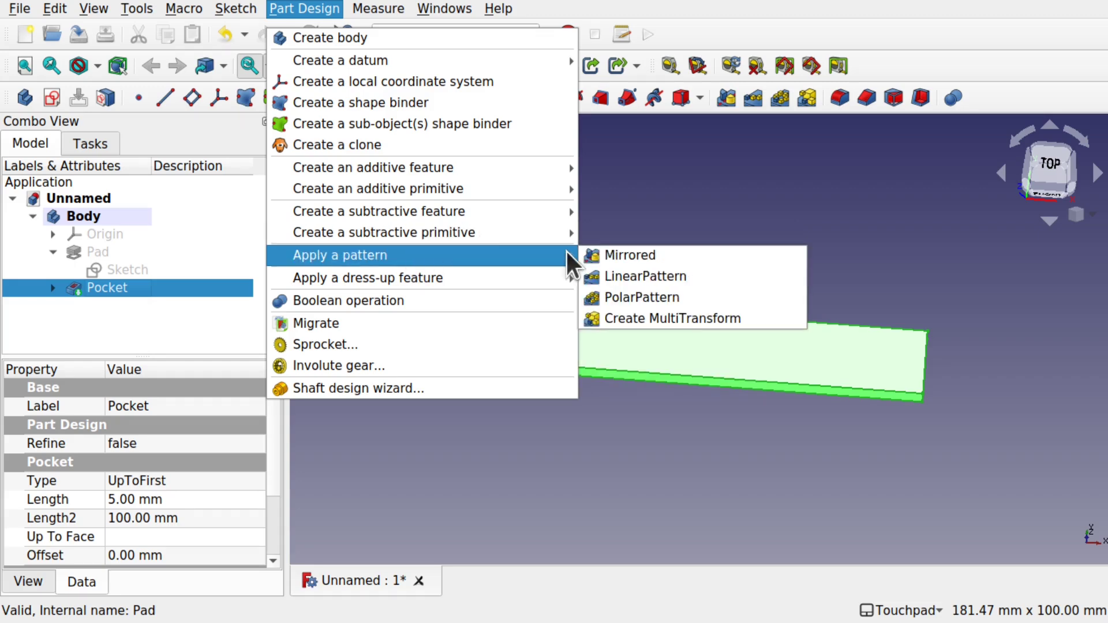
click(670, 278)
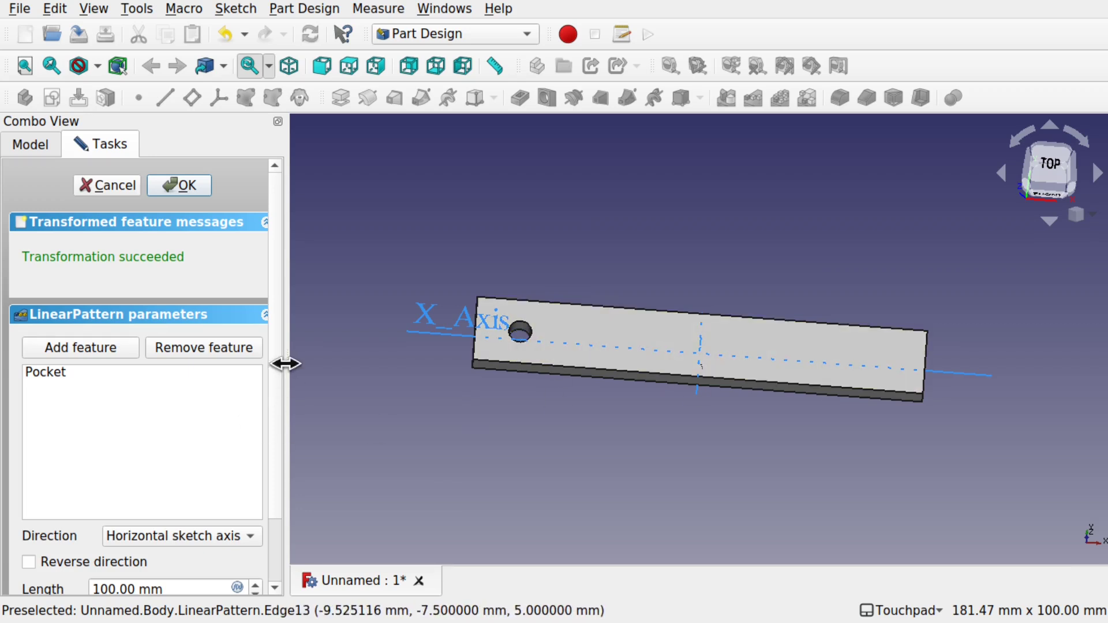
Step: Try 4 occurrences and step the pattern Length between 96 and 103 mm, ending at 93 mm
drag(275, 358, 188, 489)
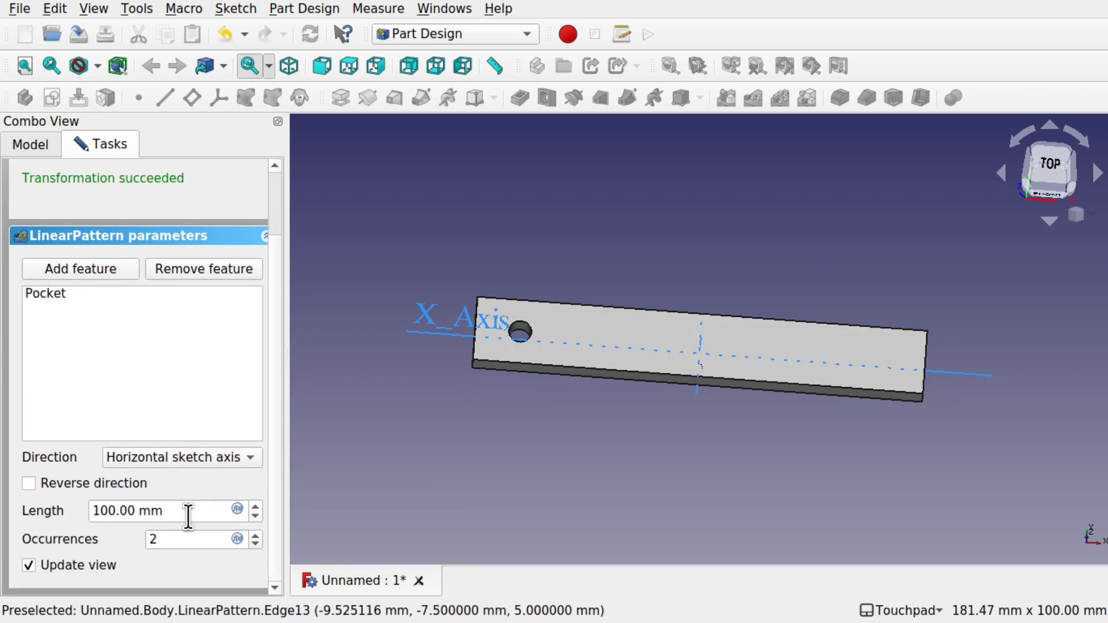
click(255, 535)
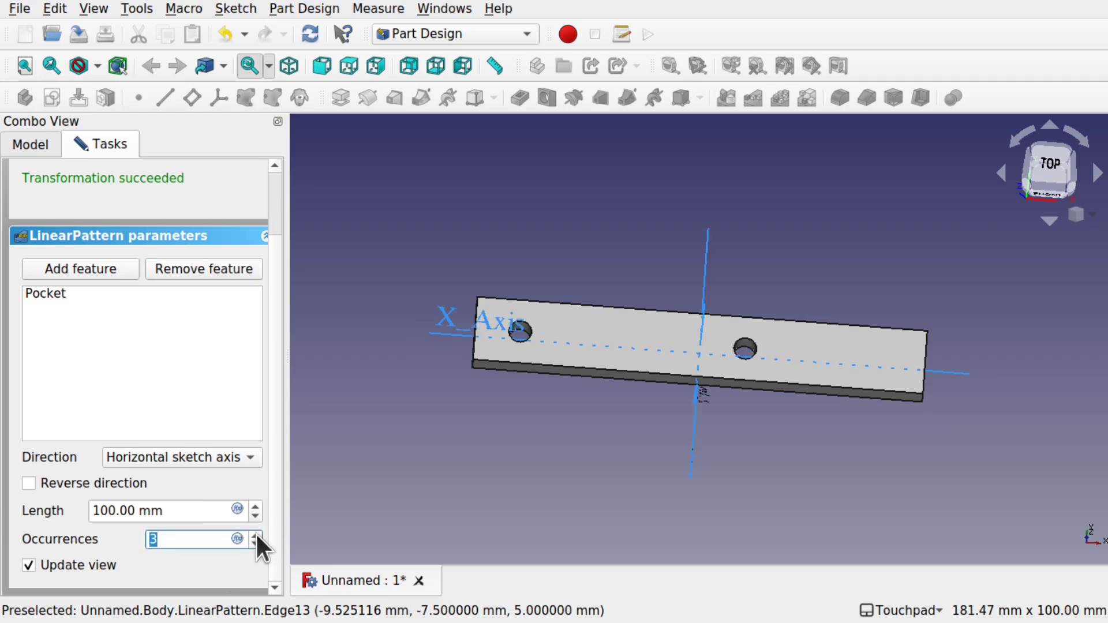
click(255, 536)
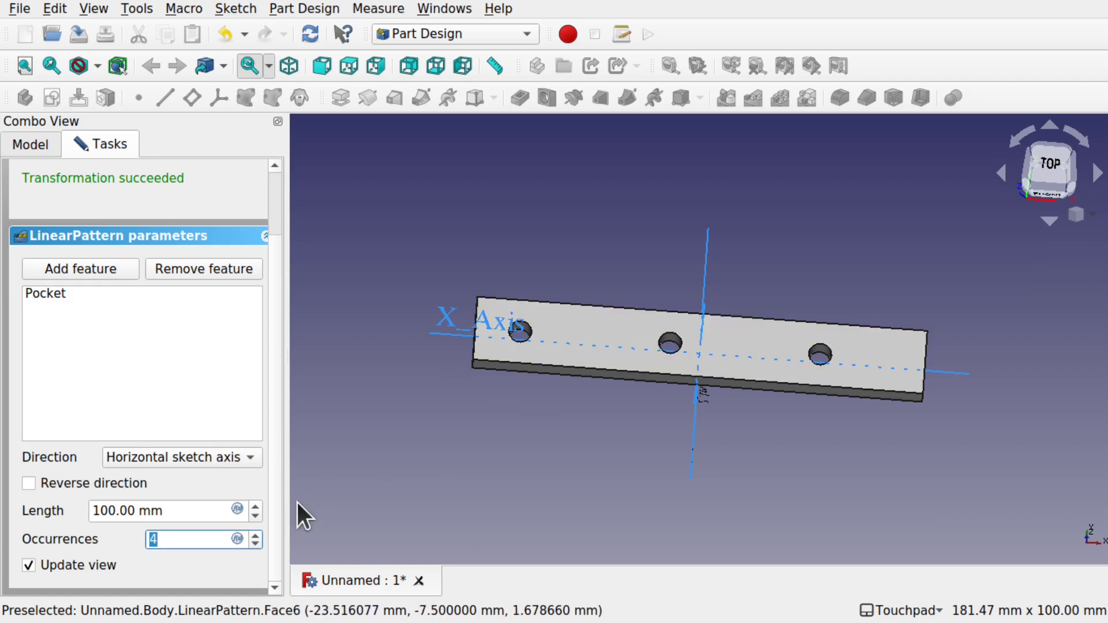
click(112, 511)
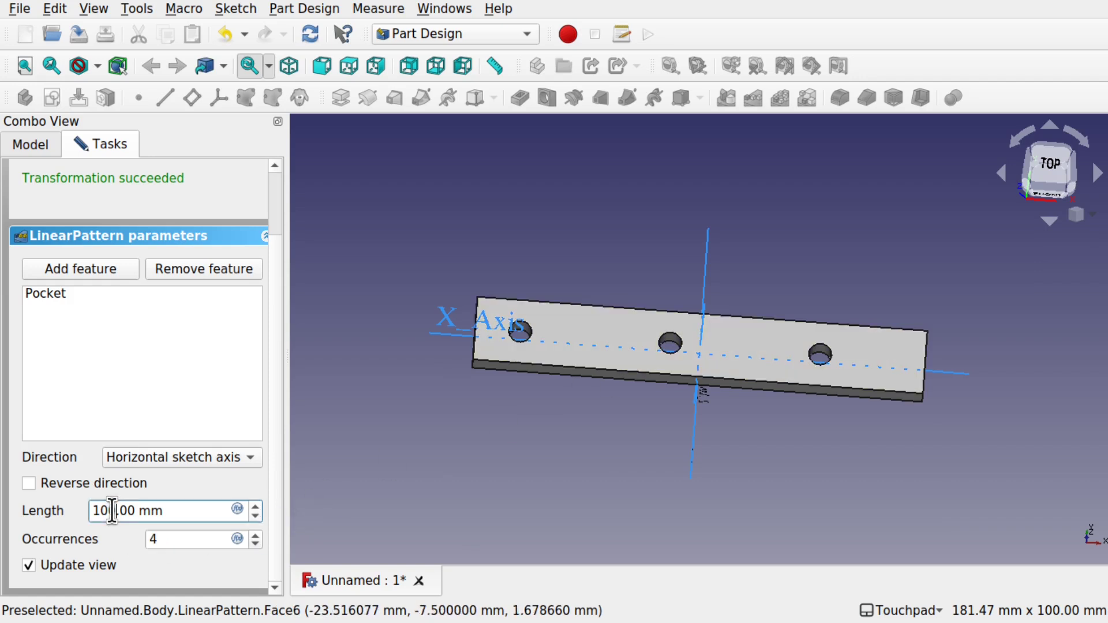
click(251, 514)
click(251, 514)
click(251, 514)
click(252, 515)
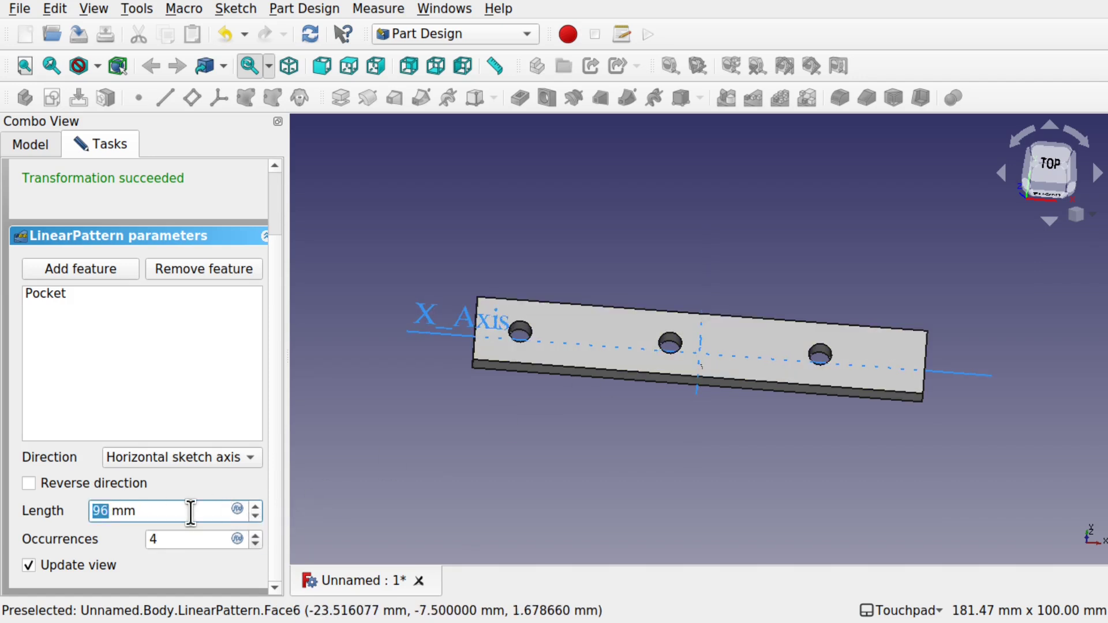
click(257, 501)
click(256, 500)
click(256, 501)
click(256, 501)
click(256, 501)
click(256, 501)
click(257, 501)
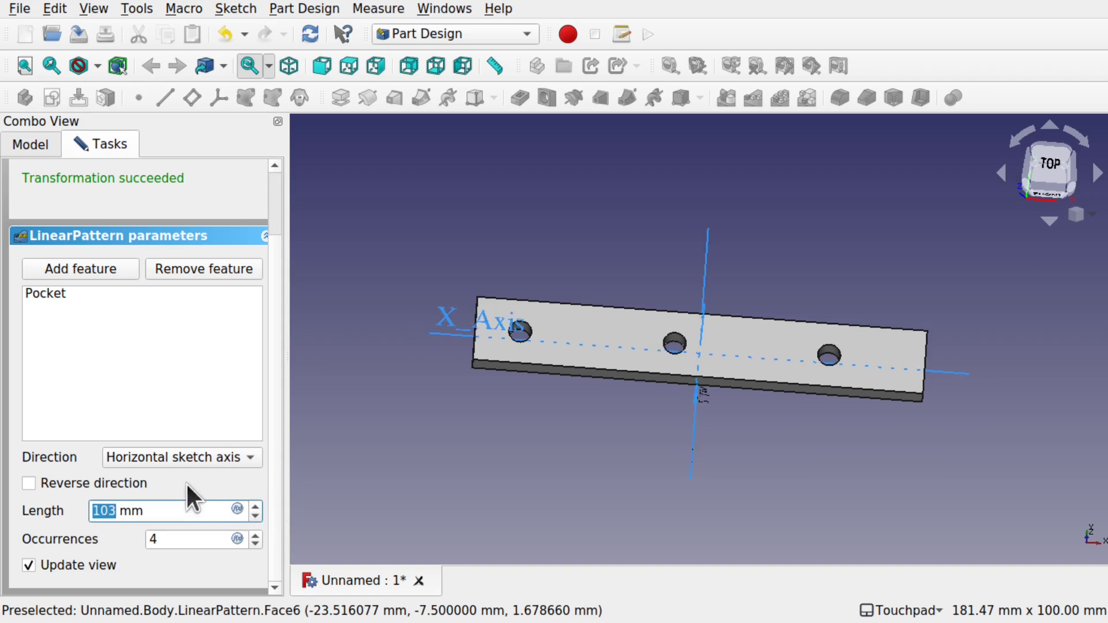
click(255, 515)
click(255, 514)
click(255, 514)
click(255, 515)
click(255, 515)
click(255, 515)
click(255, 514)
click(255, 515)
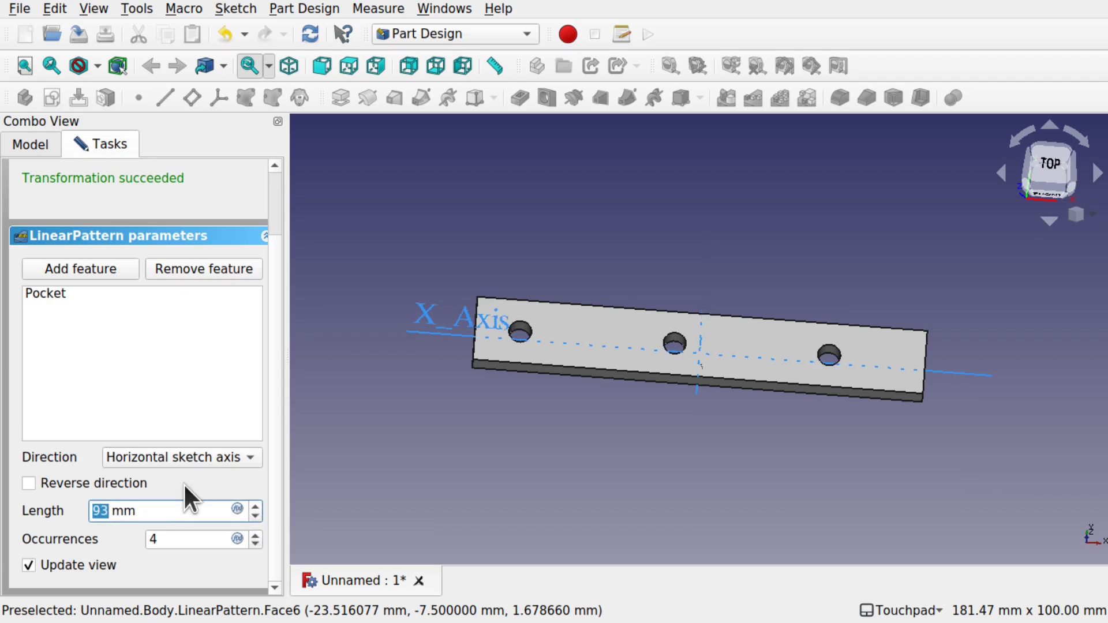
Step: Set Length to 63 mm and Occurrences to 3, and widen the Combo View
click(162, 511)
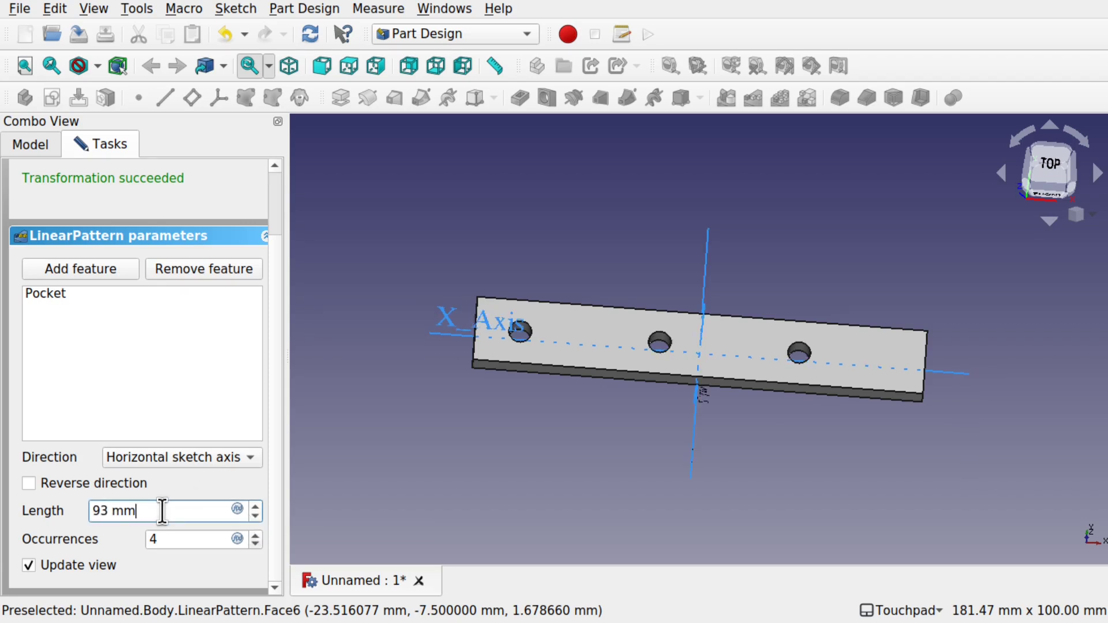
scroll(162, 511, down, 3)
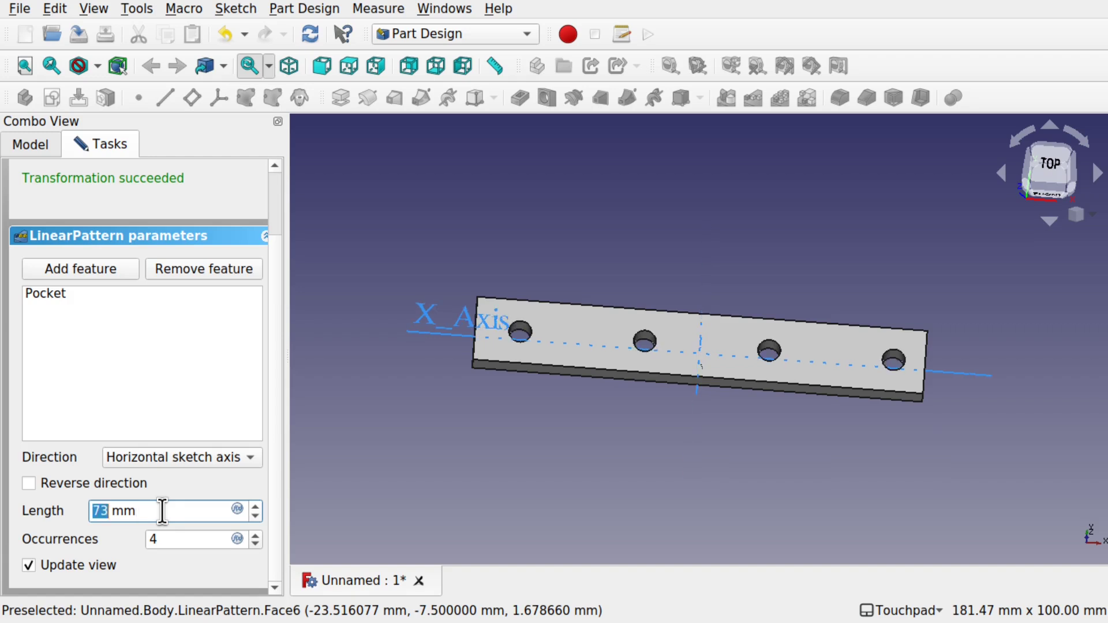
scroll(162, 511, down, 1)
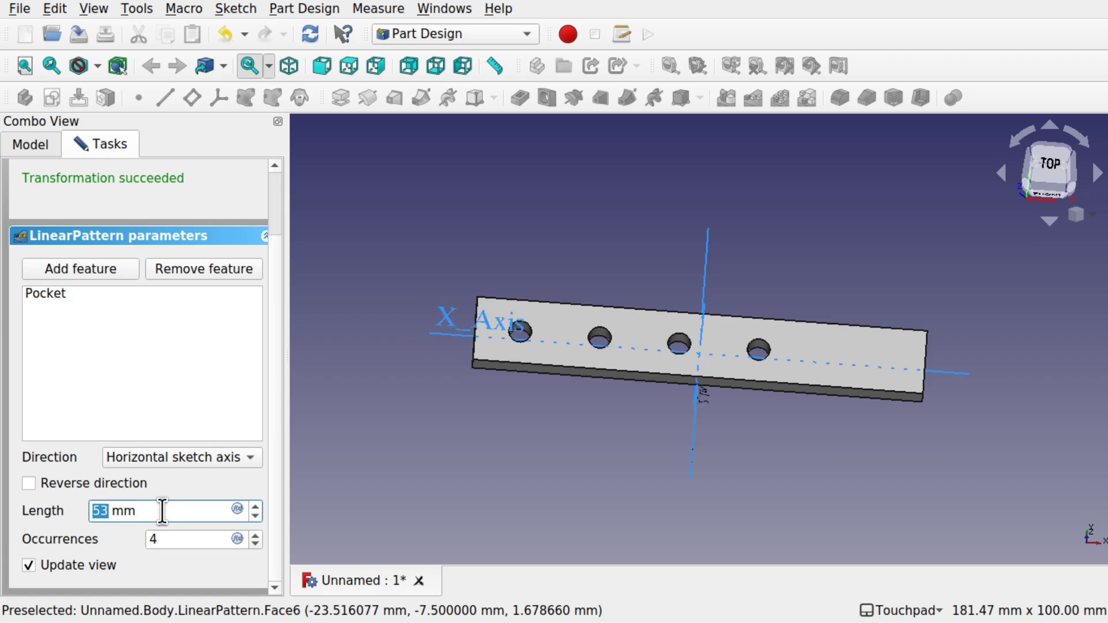
scroll(162, 511, up, 1)
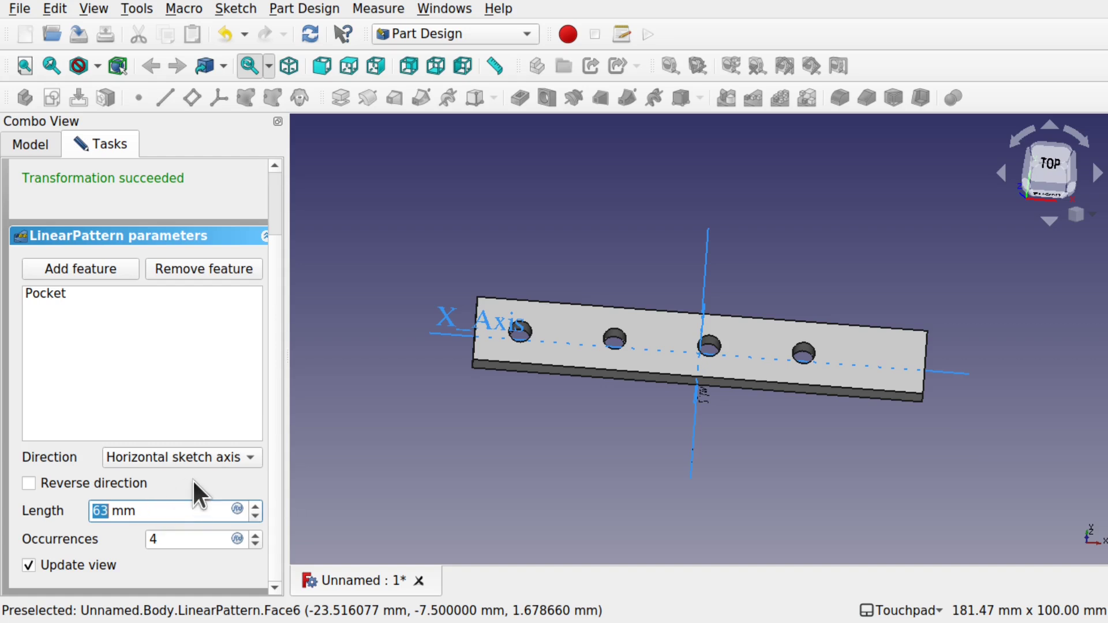
double_click(181, 539)
text(3)
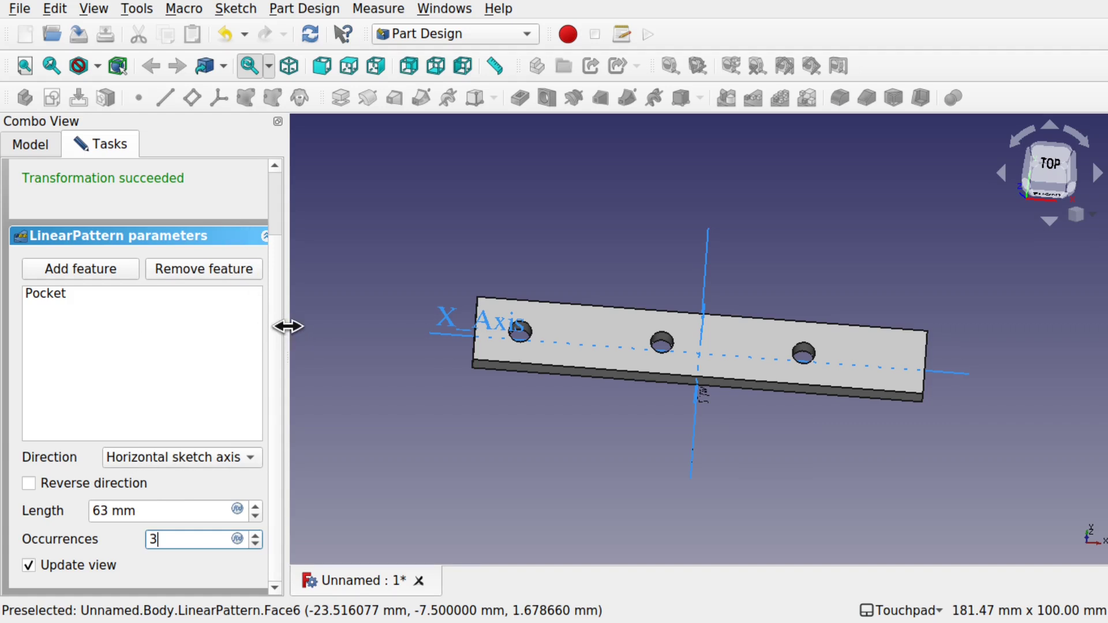
drag(286, 324, 317, 206)
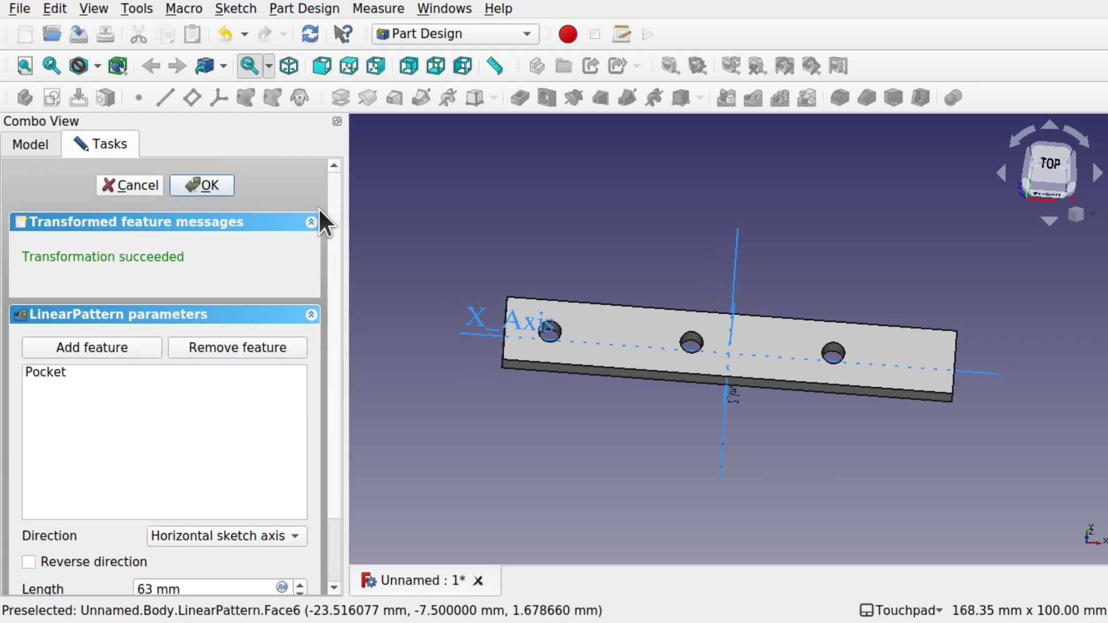
Step: Finish the three-hole pattern and select the LinearPattern's Length property
click(203, 186)
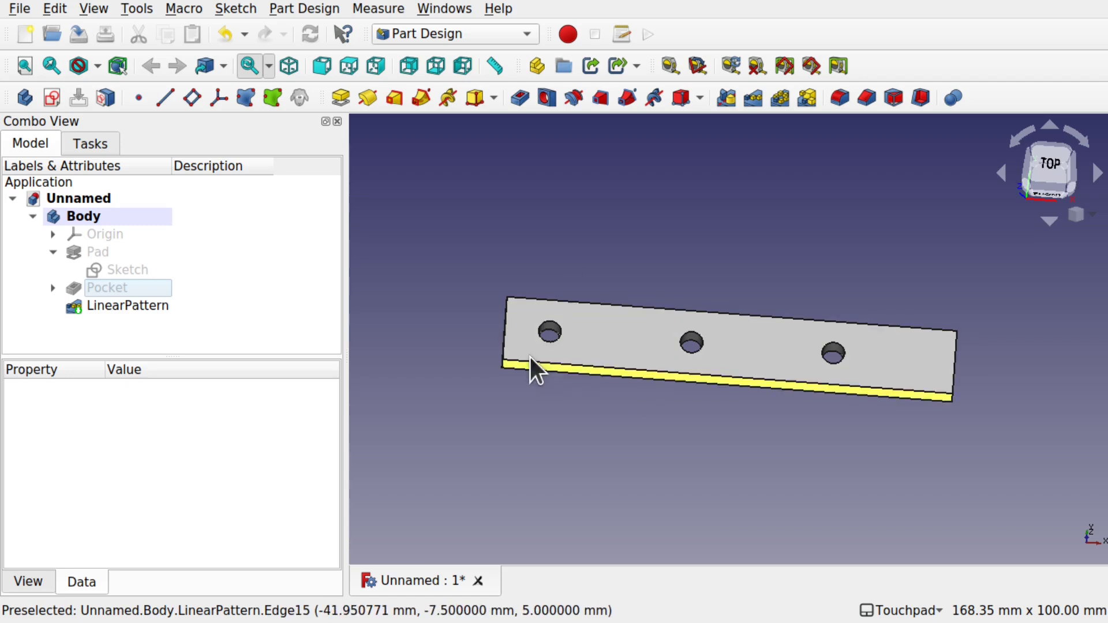
click(130, 308)
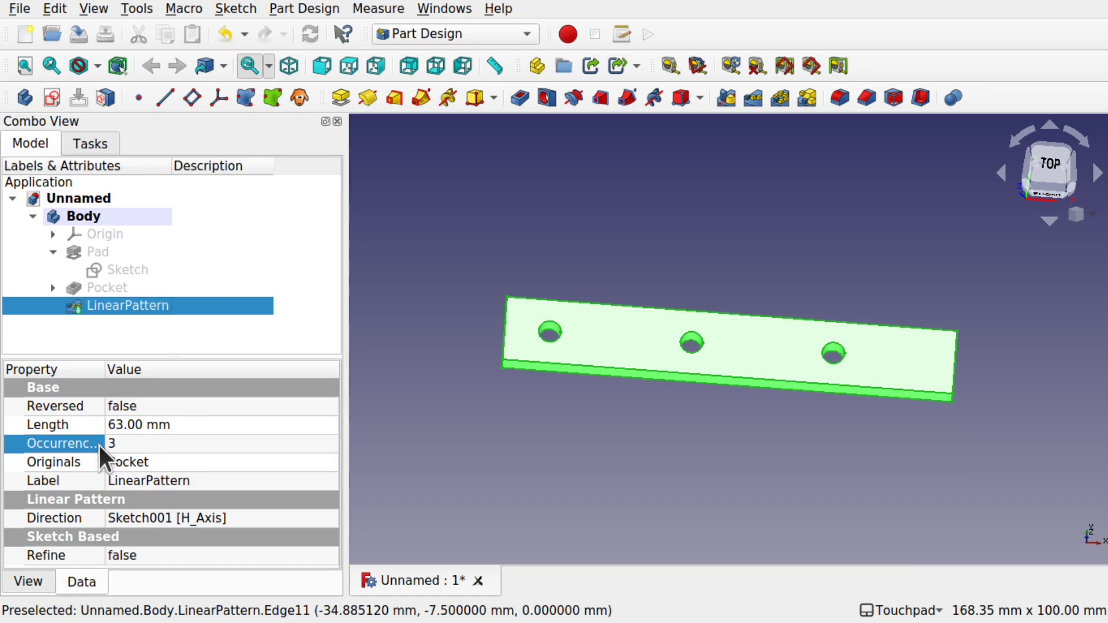
click(249, 425)
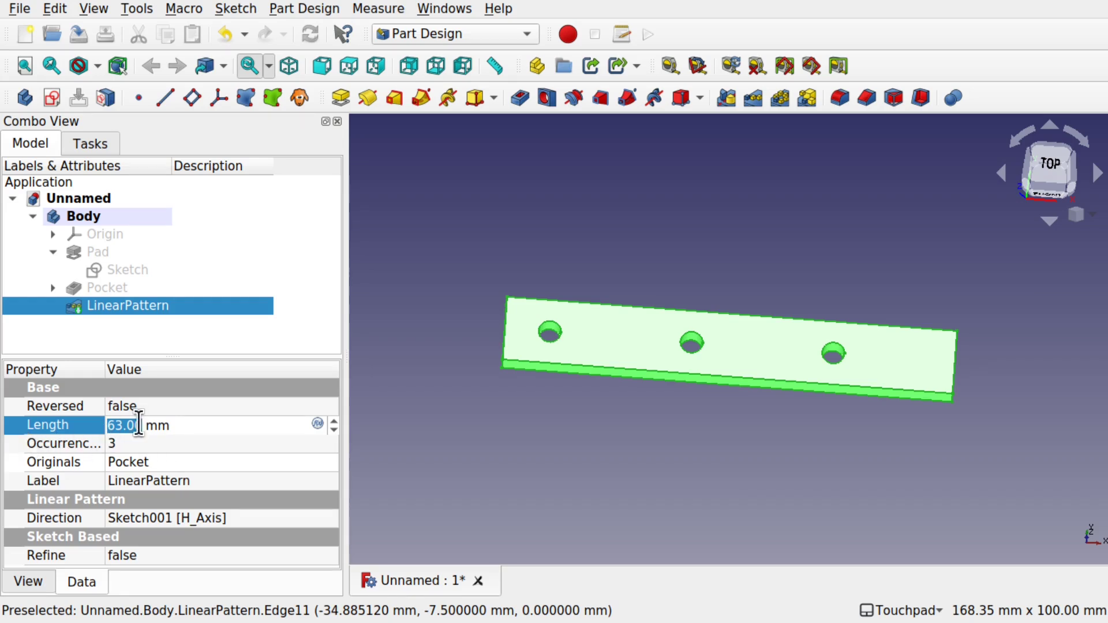
Step: Paste the SideLength minus twice OffSet formula into the Length expression
click(317, 424)
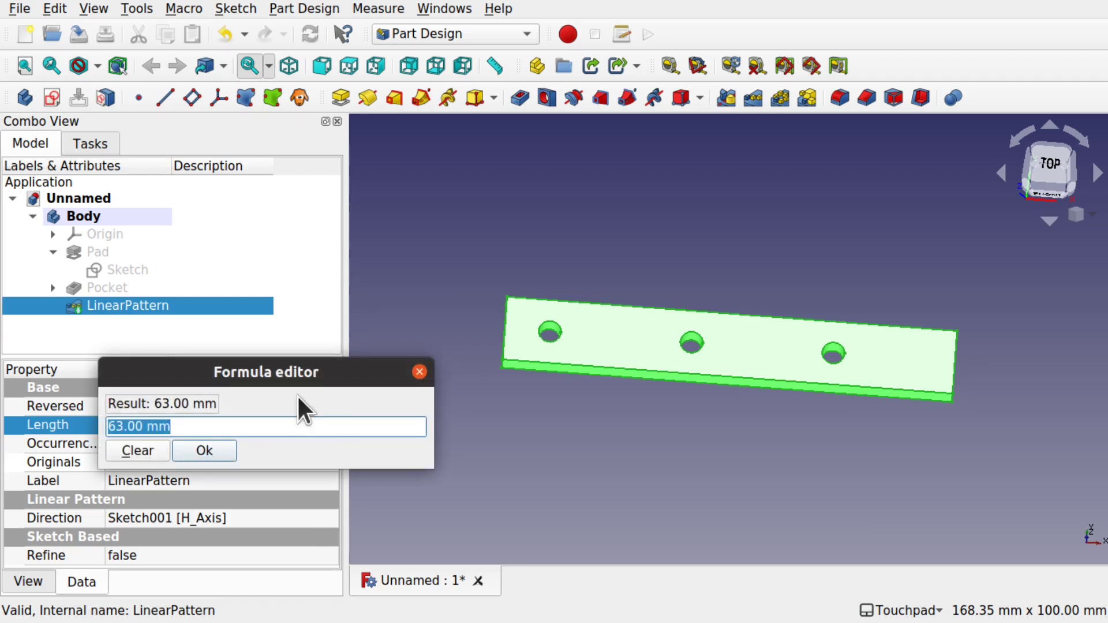
drag(307, 372, 570, 398)
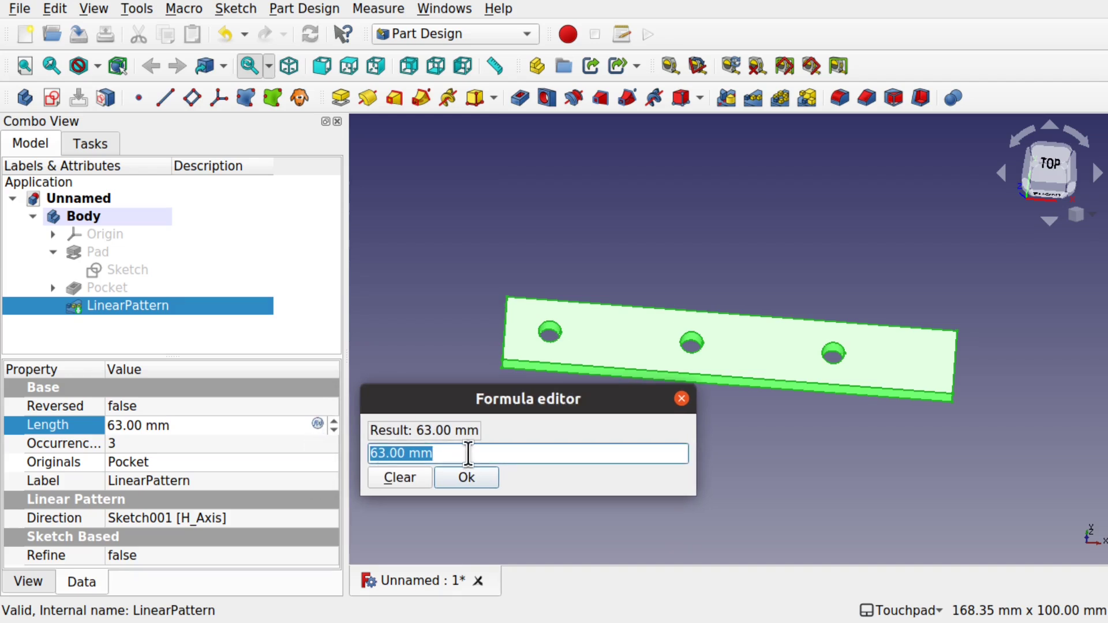
text(Sketch.Constraints.SideLength - Sketch001.Constraints.OffSet * 2)
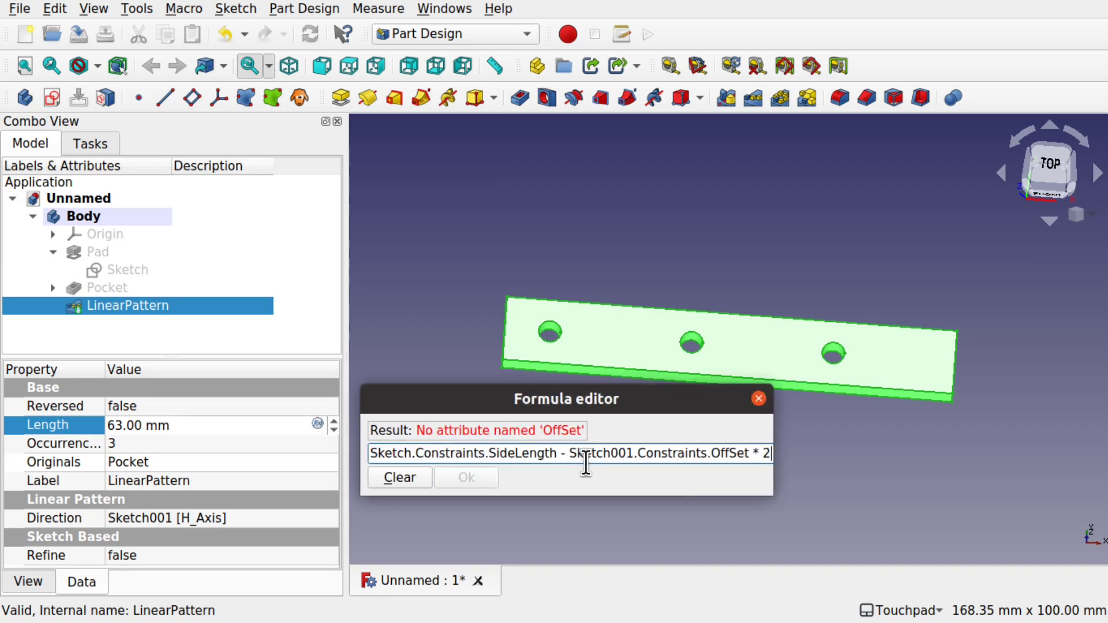
click(456, 453)
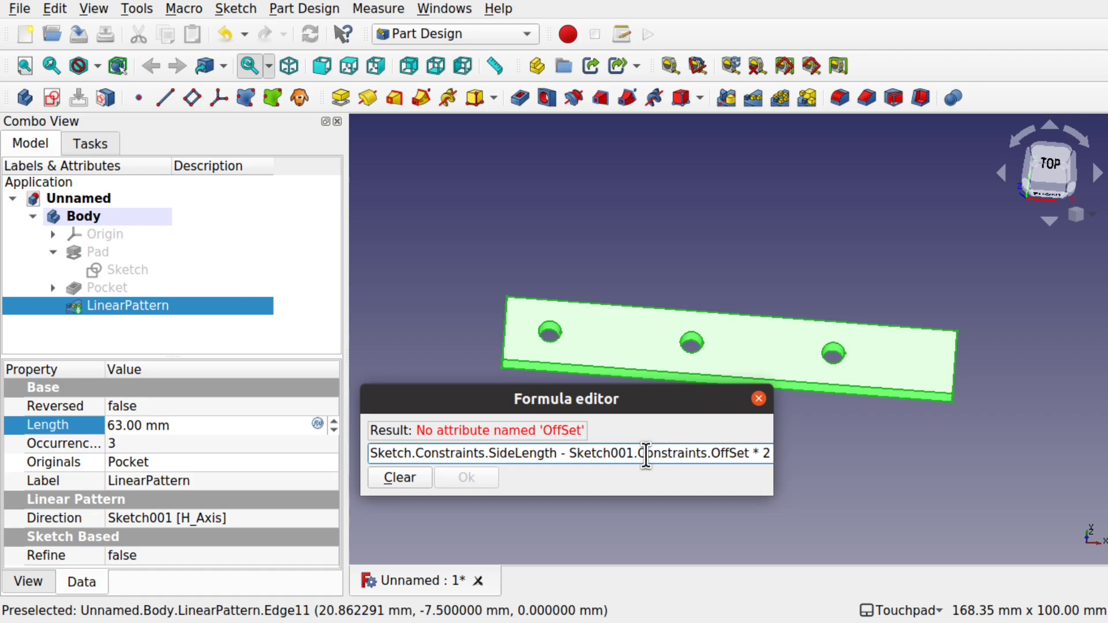
Step: Rename Sketch001's 10 mm constraint from Offset to OffSet and close the sketch
click(53, 289)
click(151, 304)
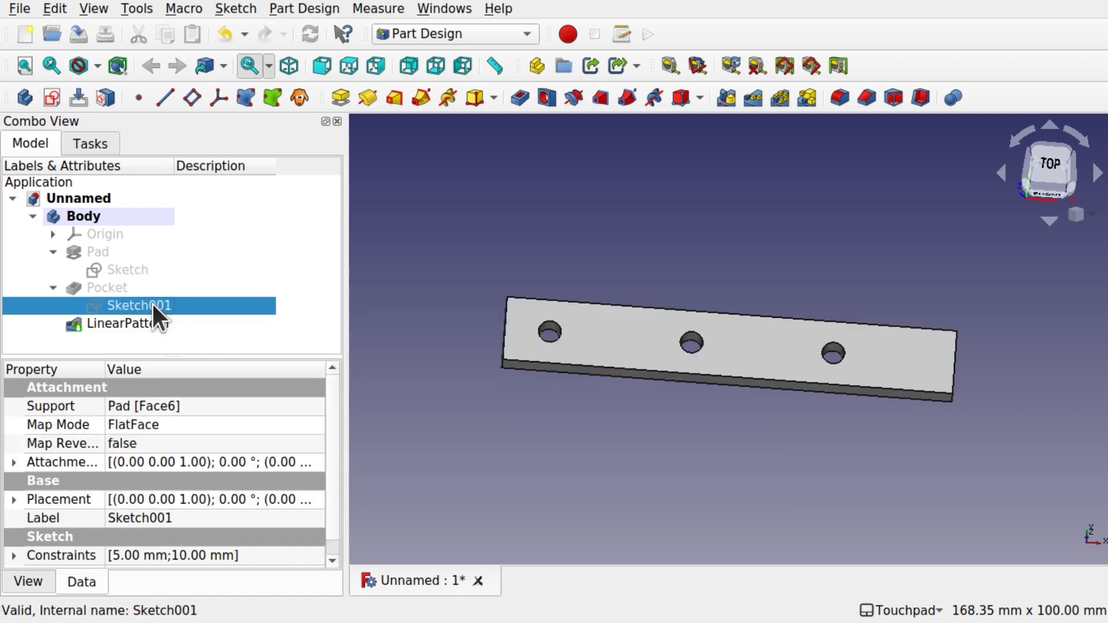
double_click(151, 304)
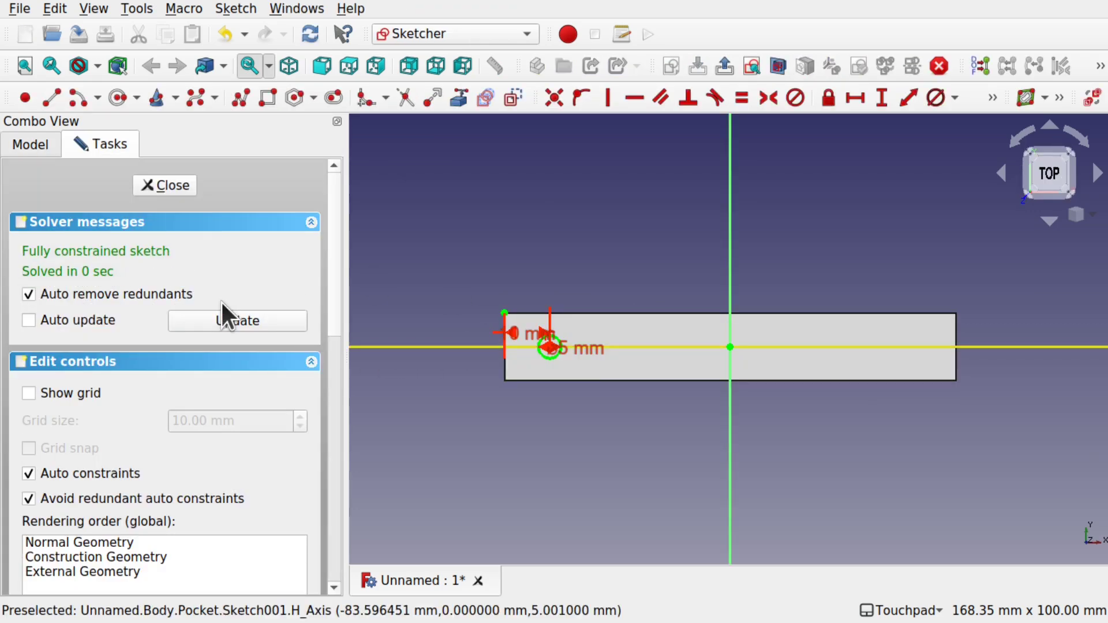
double_click(519, 333)
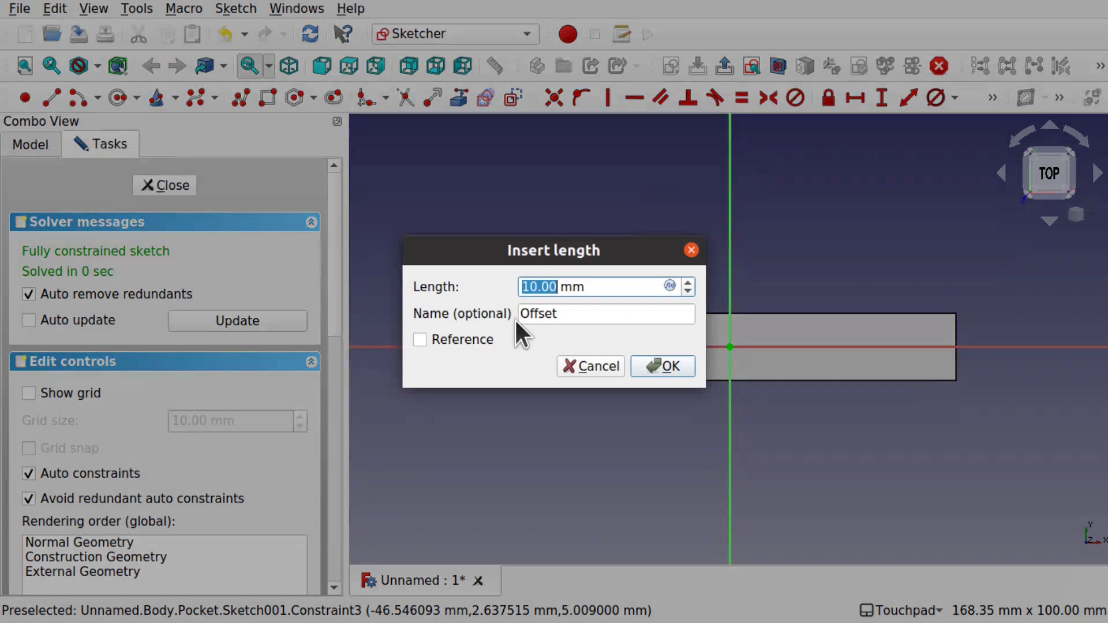
click(545, 314)
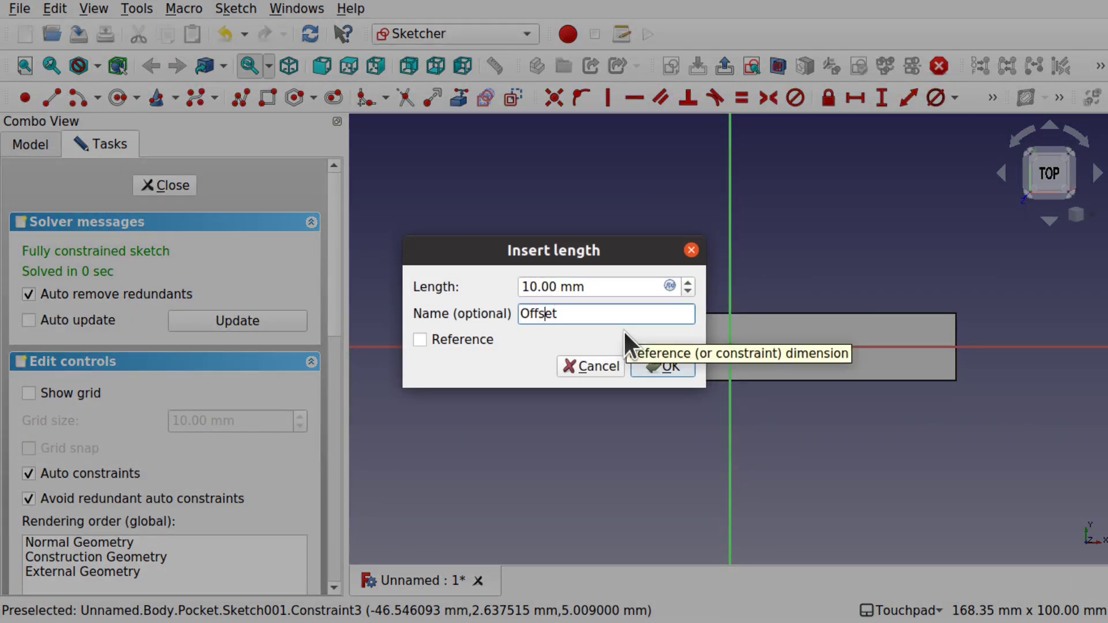
key(Delete)
text(S)
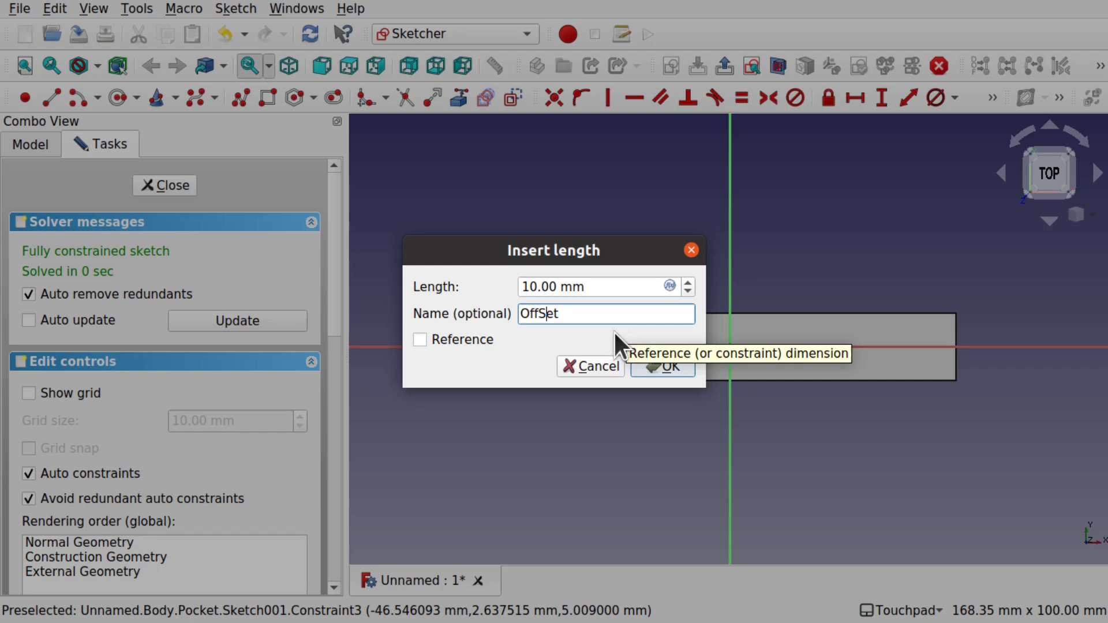
click(662, 366)
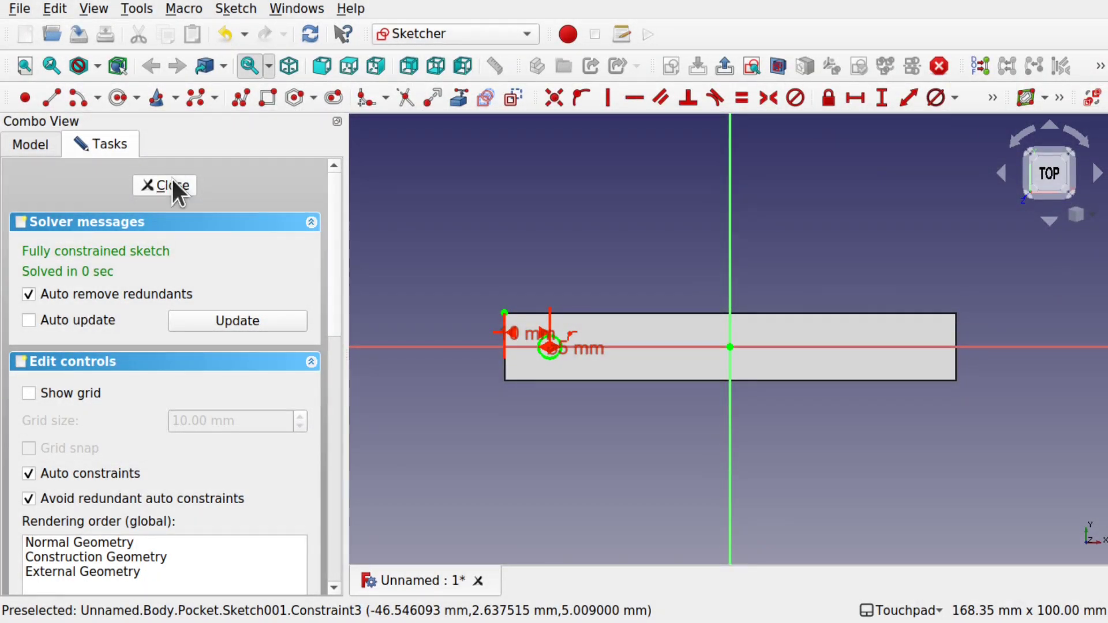
click(172, 185)
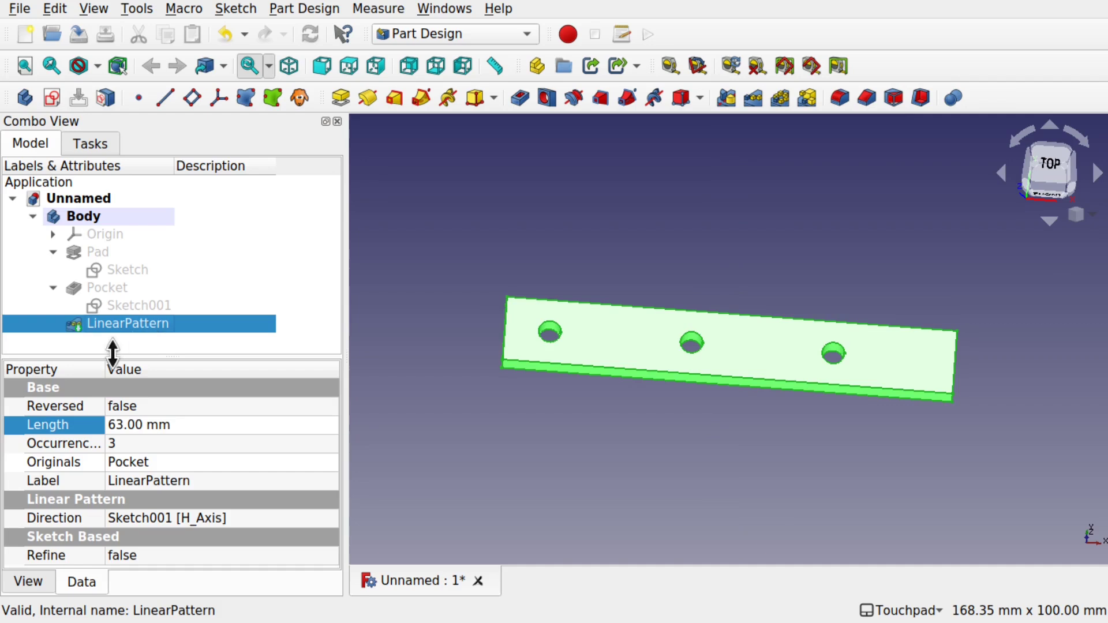
Step: Paste the SideLength minus twice OffSet formula into the pattern Length, giving 80 mm
click(333, 424)
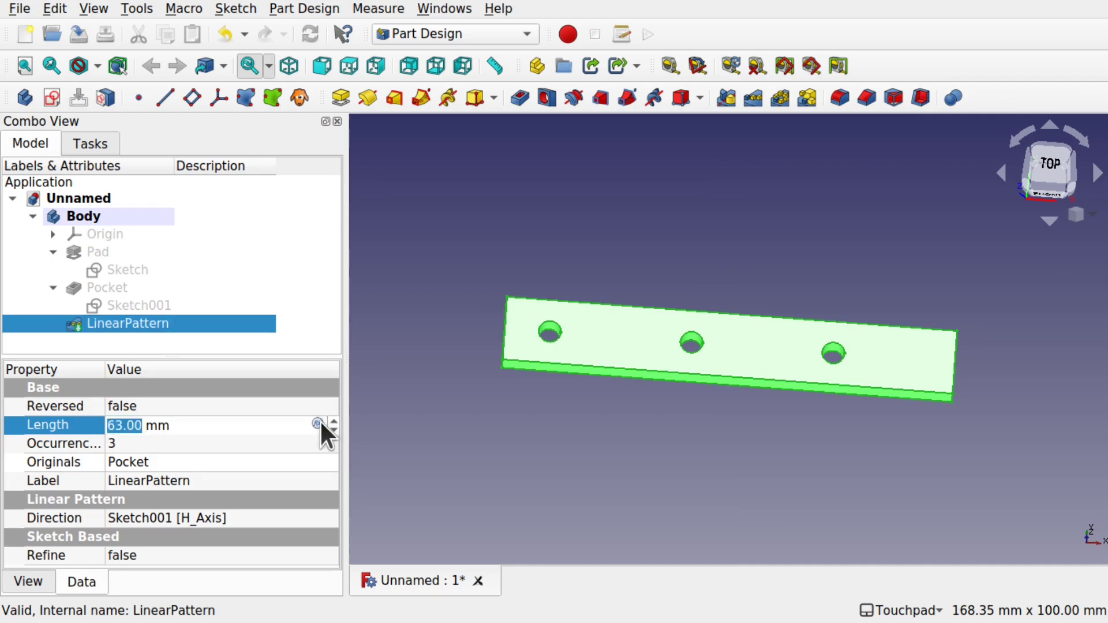
click(320, 421)
text(Sketch.Constraints.SideLength - Sketch001.Constraints.OffSet * 2)
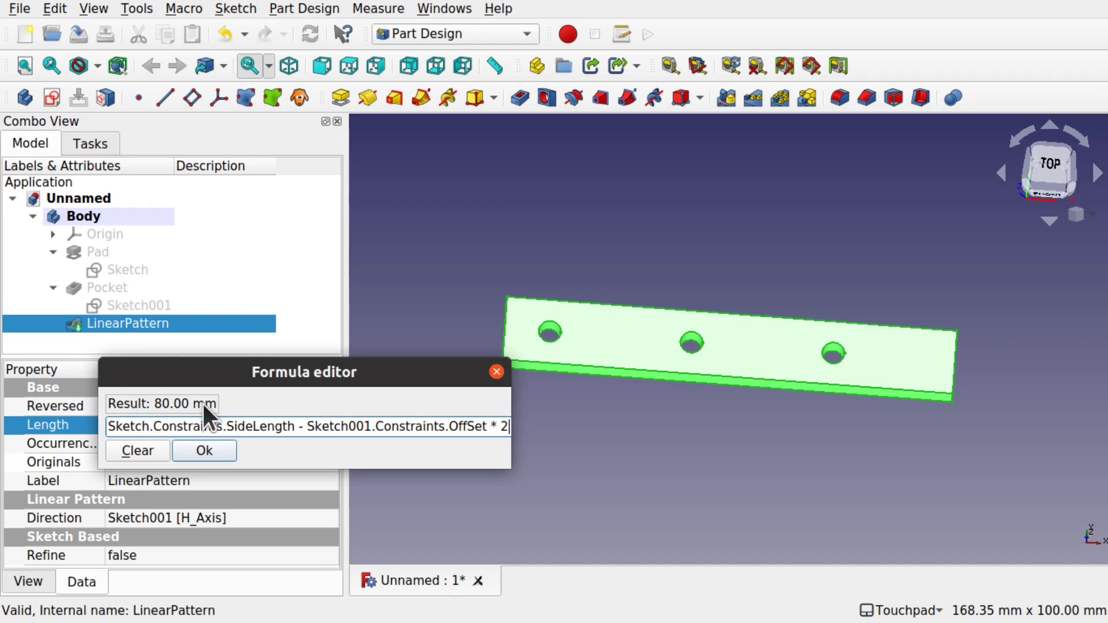
click(217, 448)
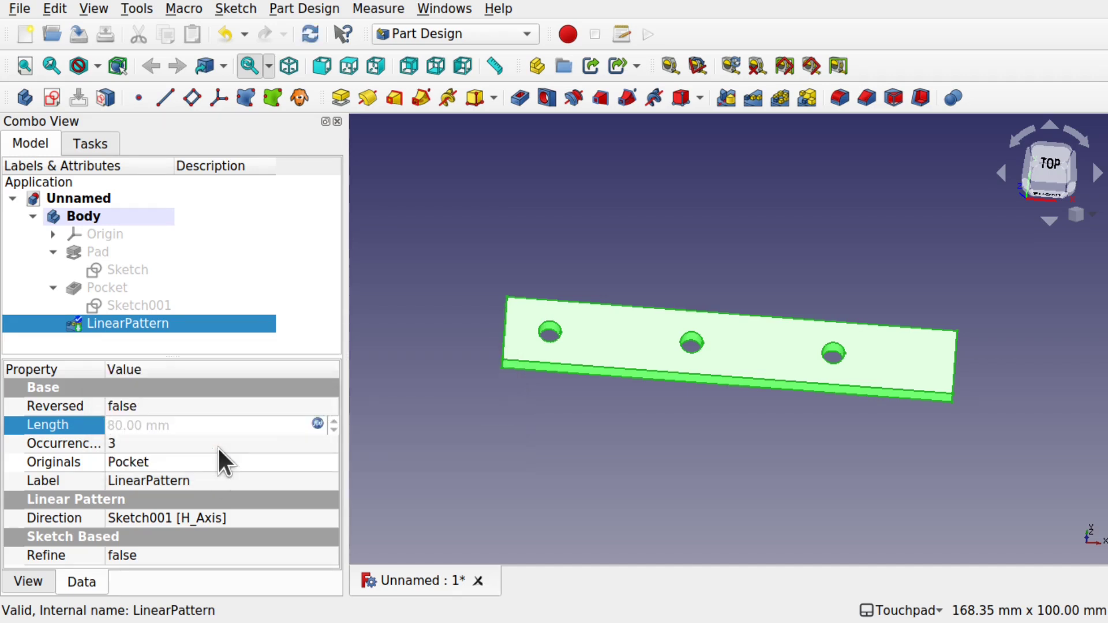
click(393, 434)
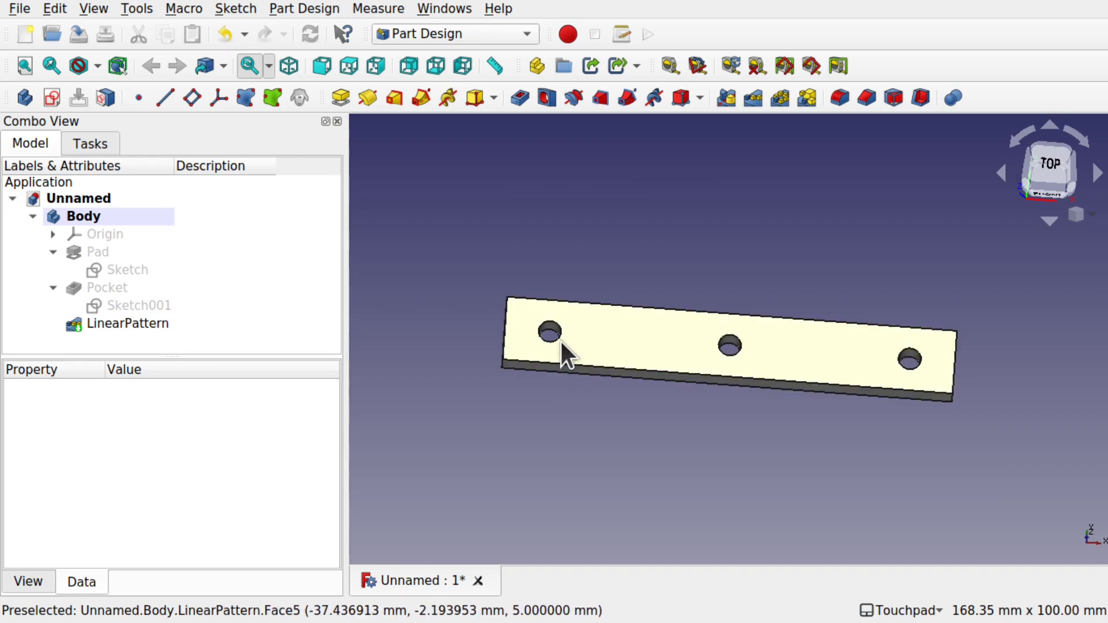
Step: Set the LinearPattern to 6 occurrences, then clear the count for a formula
click(142, 321)
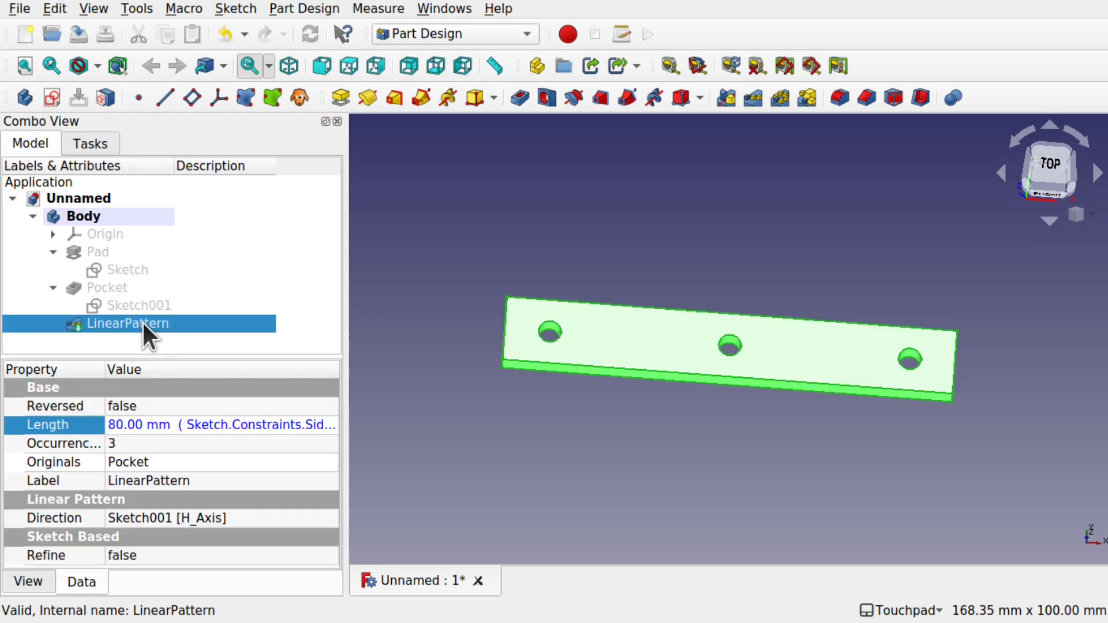
click(130, 442)
text(6)
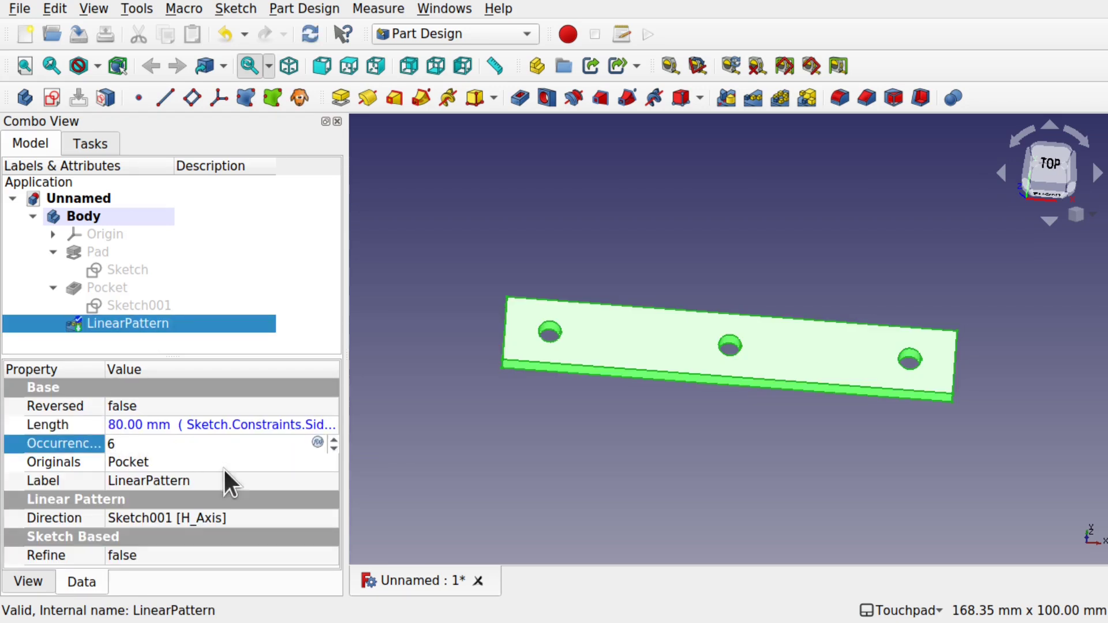
click(245, 467)
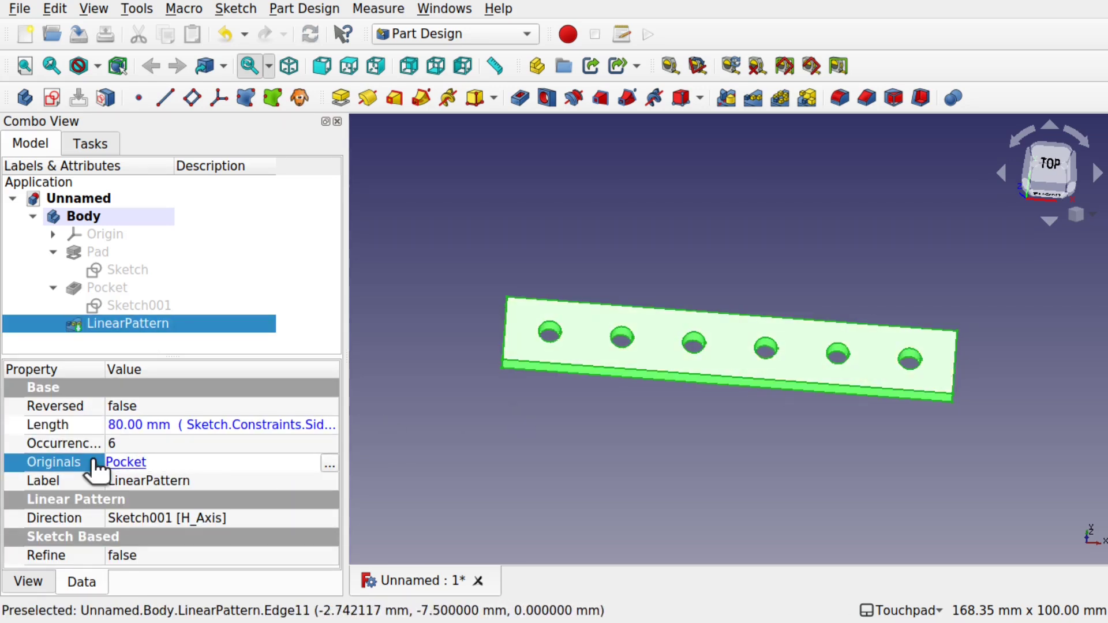
click(148, 445)
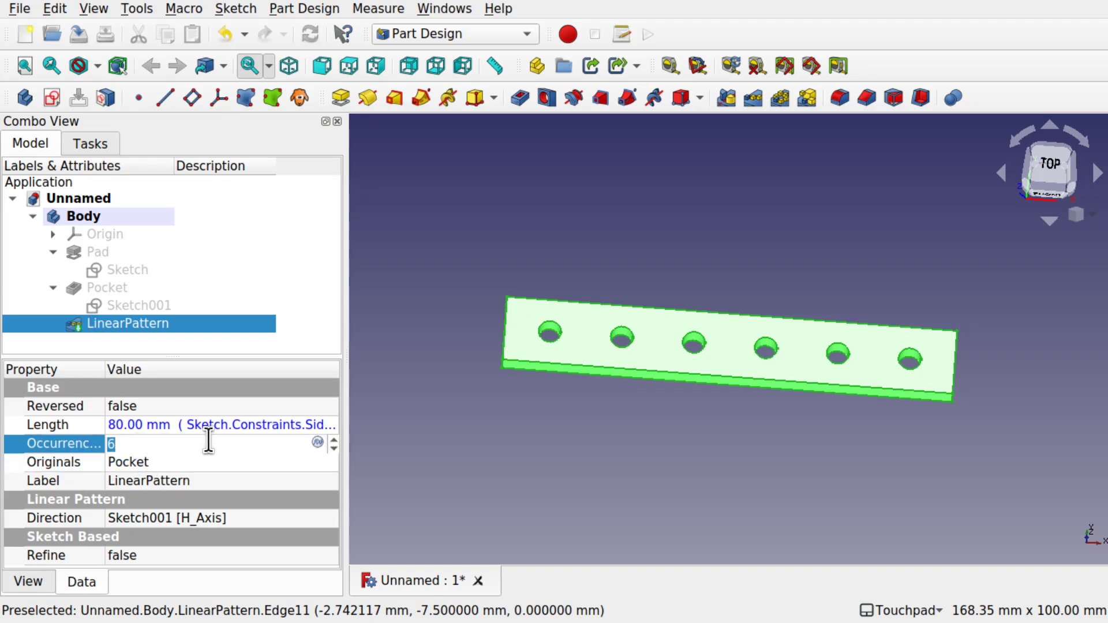
key(BackSpace)
Step: Enter Sketch.Constraints.SideLength/25 as the Occurrences formula and recompute to four holes
click(317, 442)
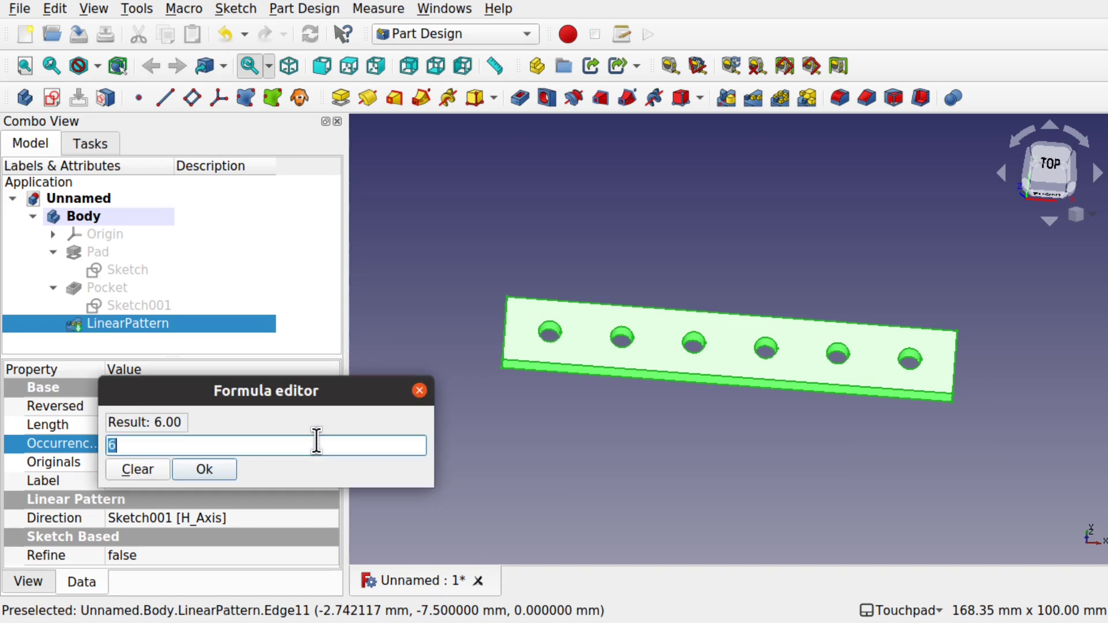
text(Sket)
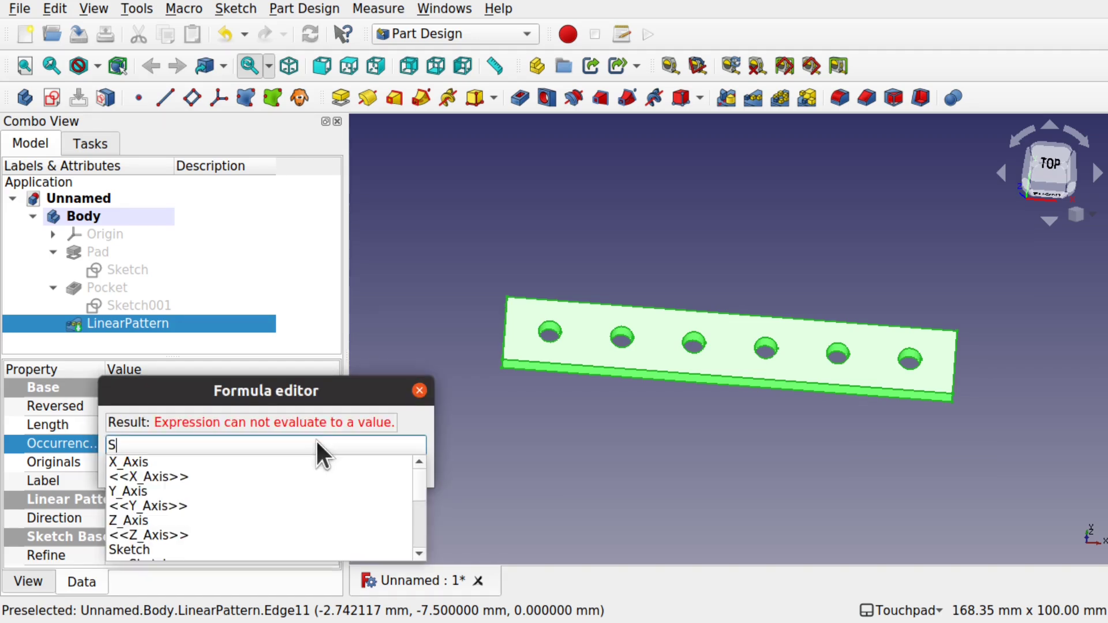
click(178, 462)
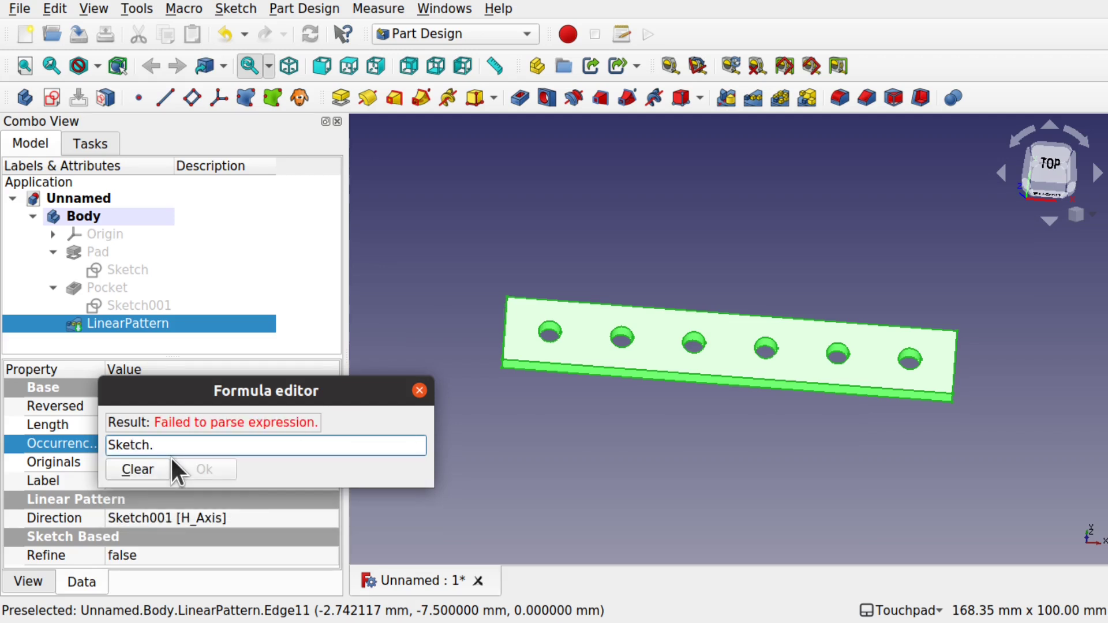
text(Co)
click(171, 456)
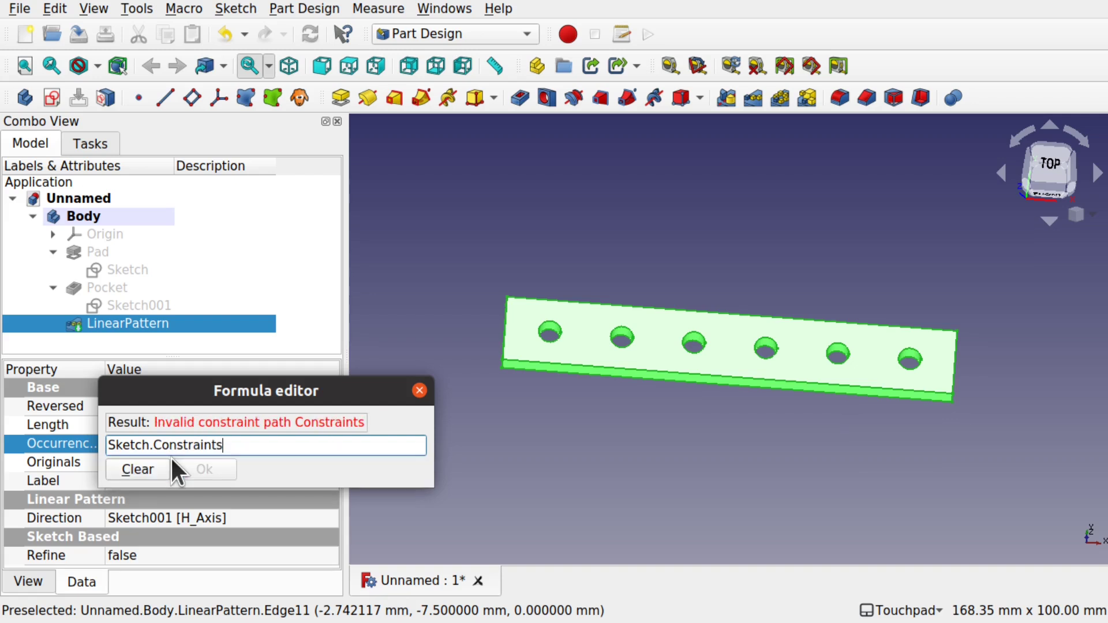
text(.Sid)
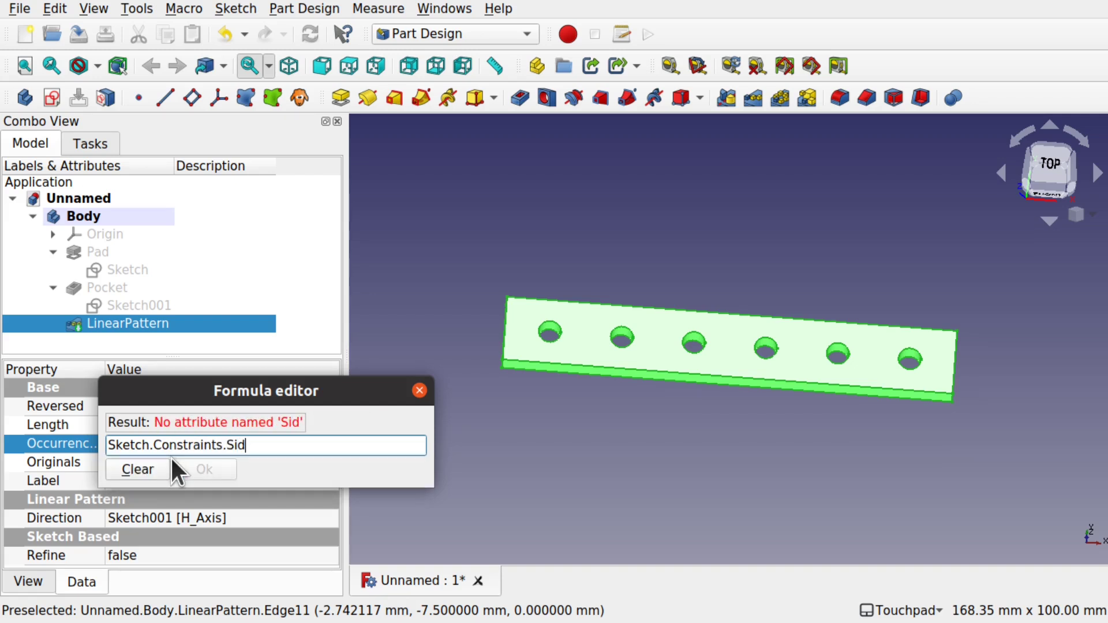
text(eLength)
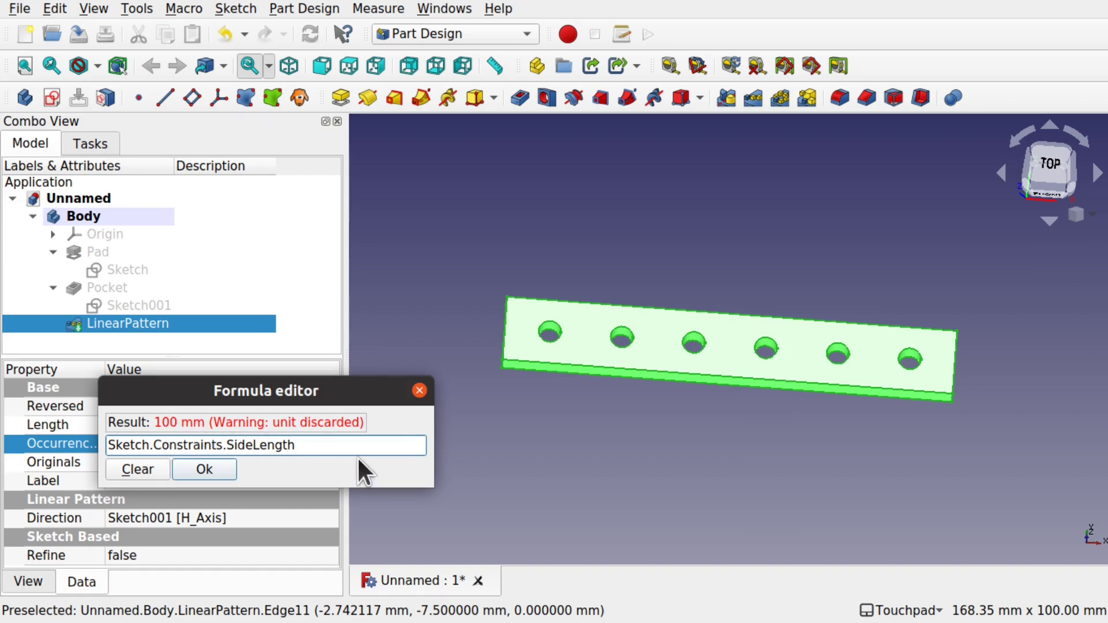
text(/)
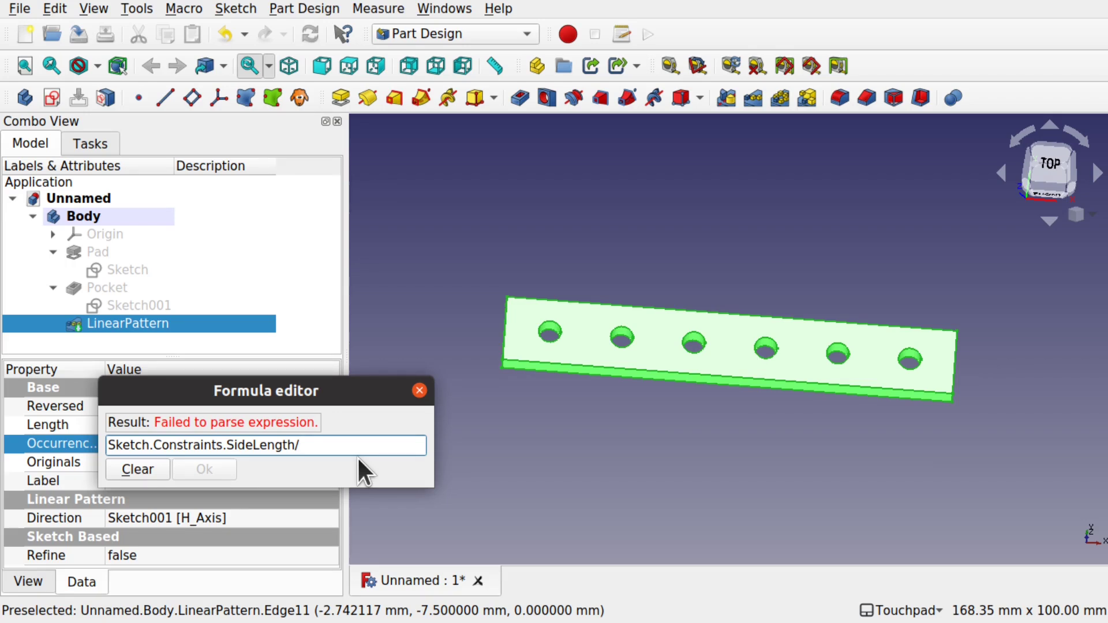
text(25)
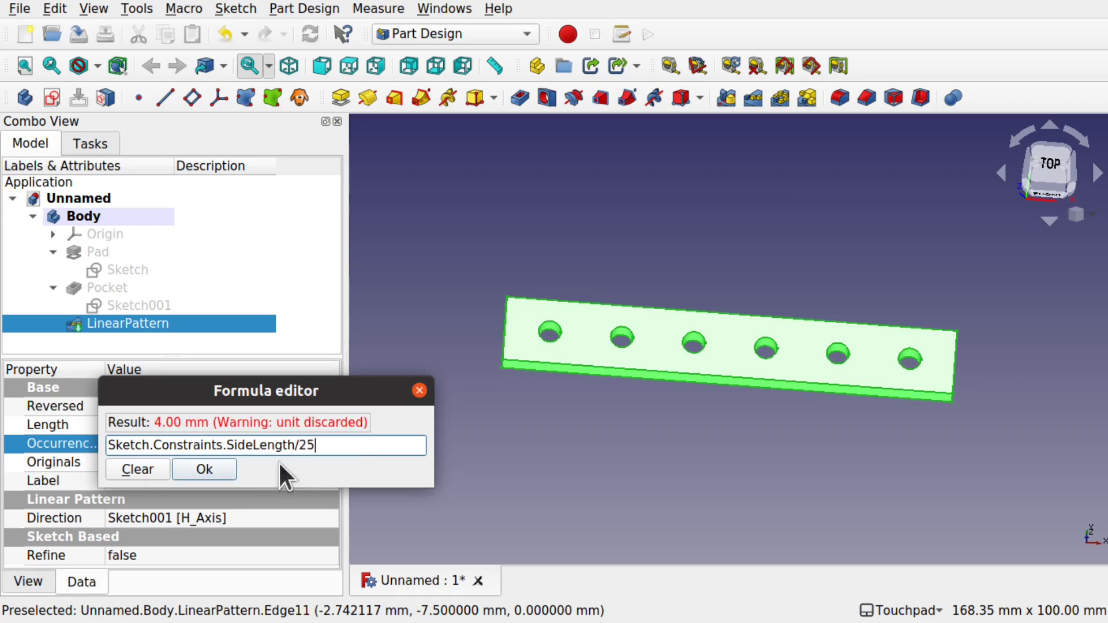
click(205, 469)
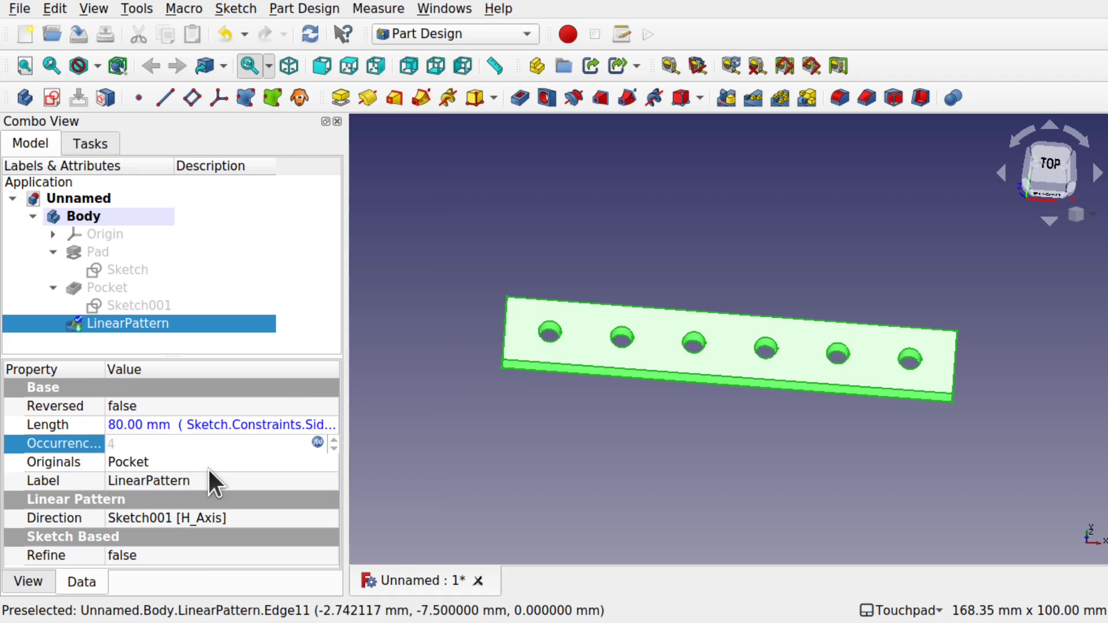
click(524, 432)
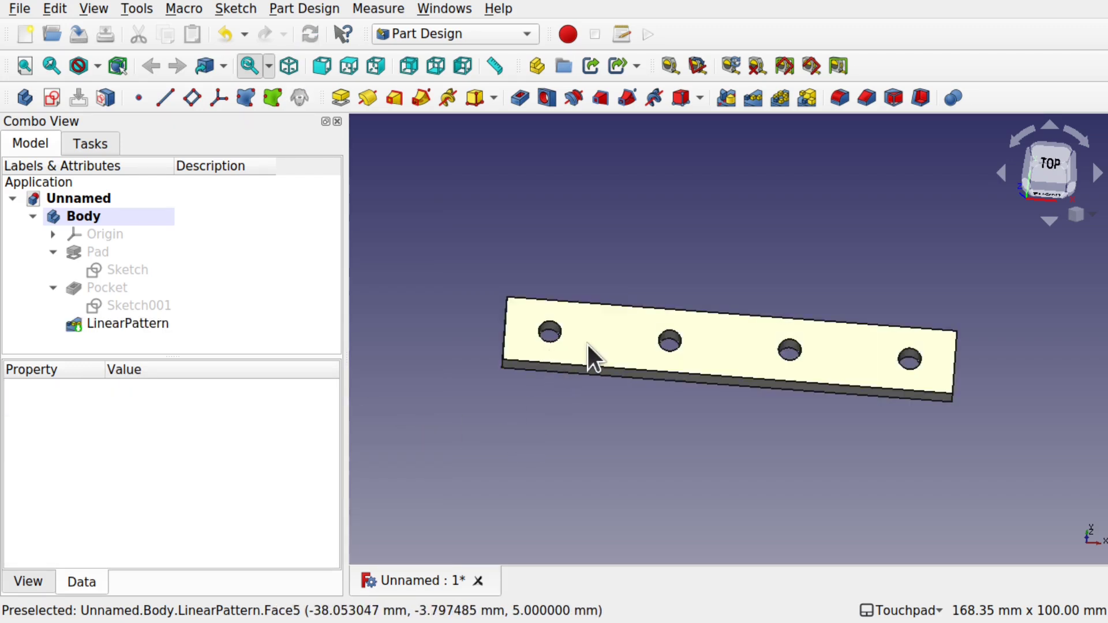
Step: Review the LinearPattern Length formula and keep it unchanged
click(134, 323)
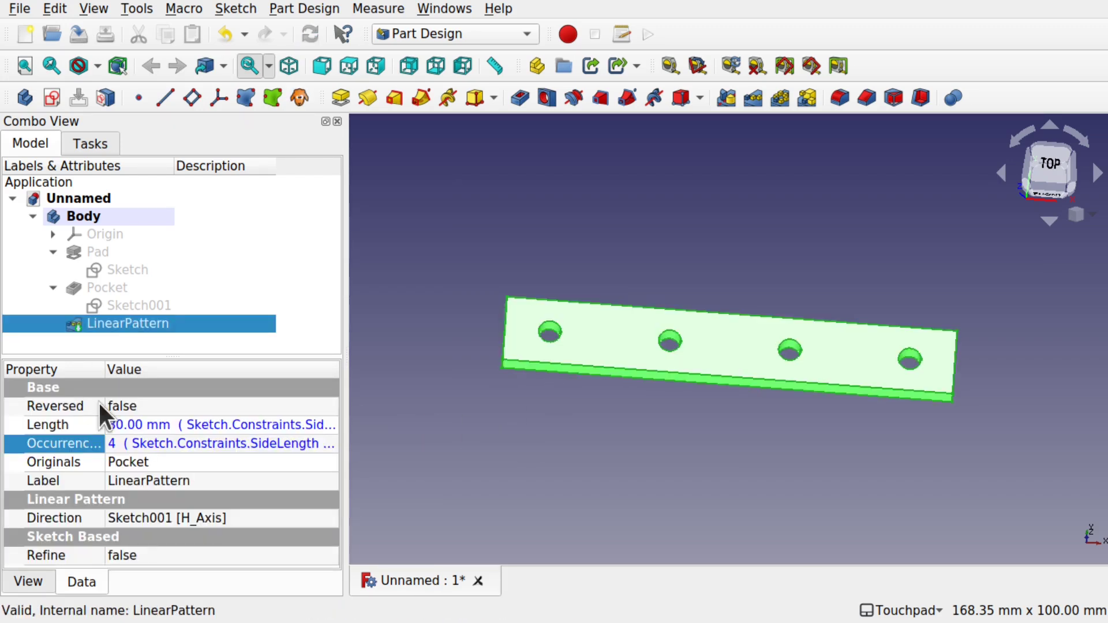
click(165, 425)
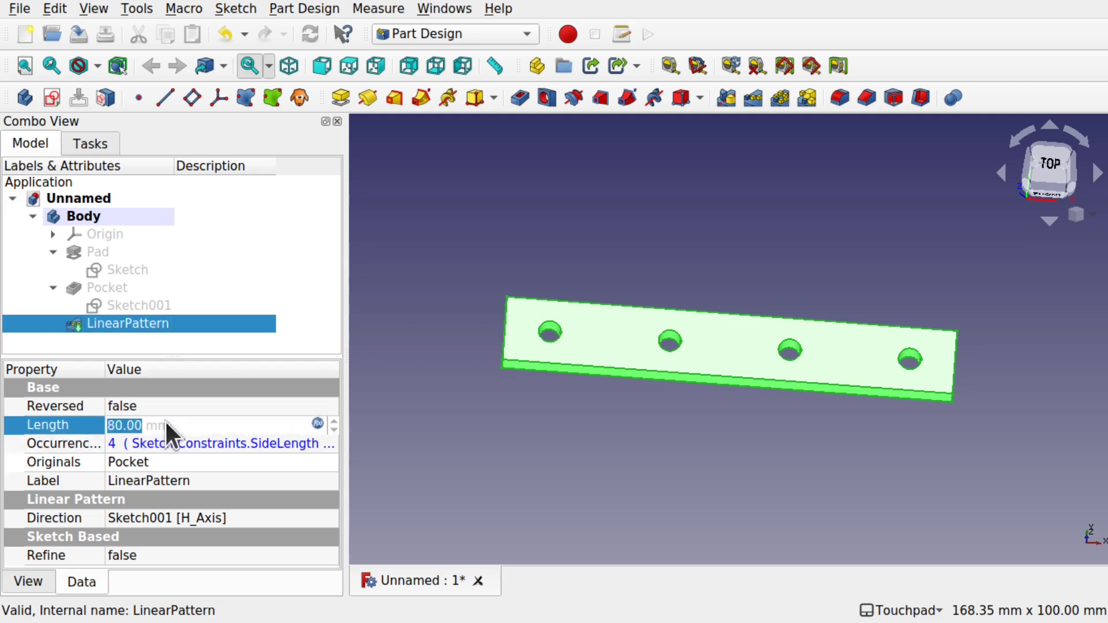
click(318, 422)
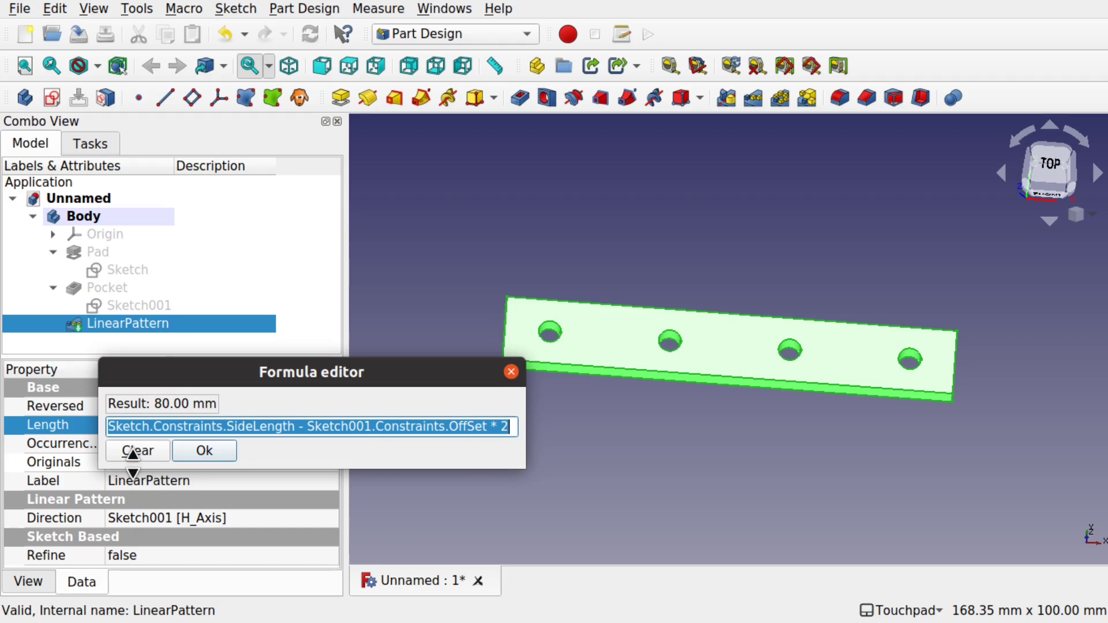
click(216, 454)
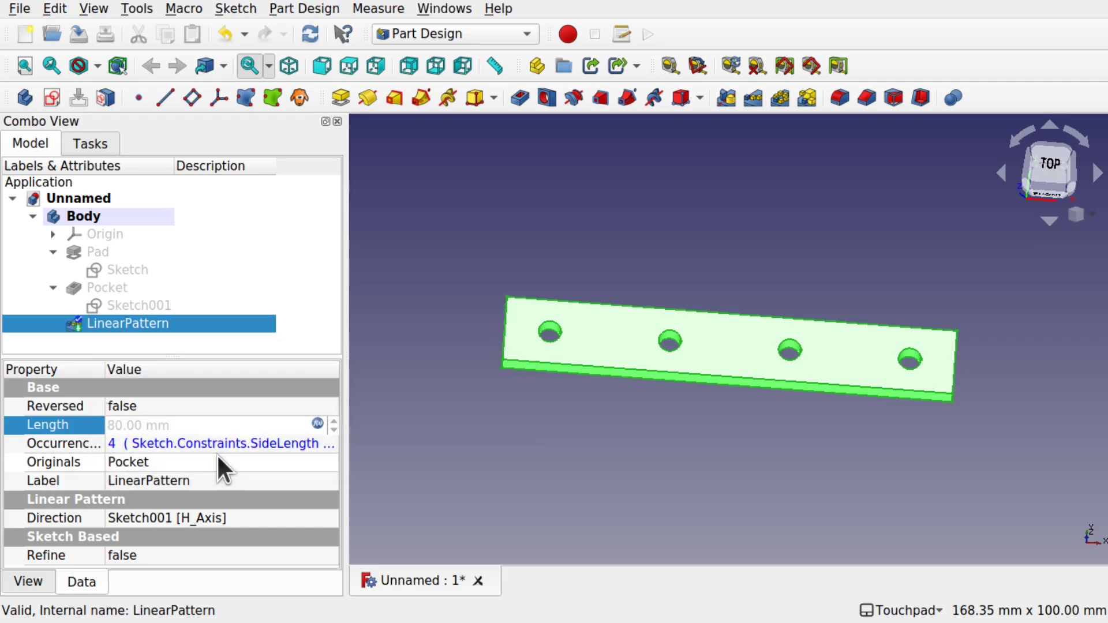
Step: Change the base sketch's SideLength from 100 mm to 150 mm and close the sketch
double_click(127, 270)
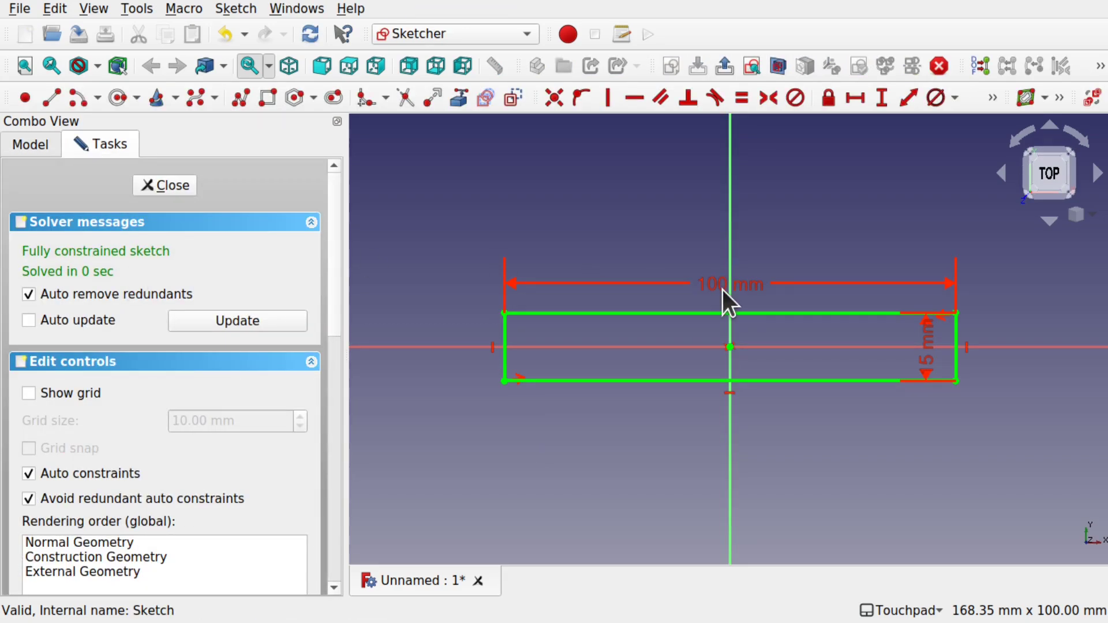
double_click(738, 290)
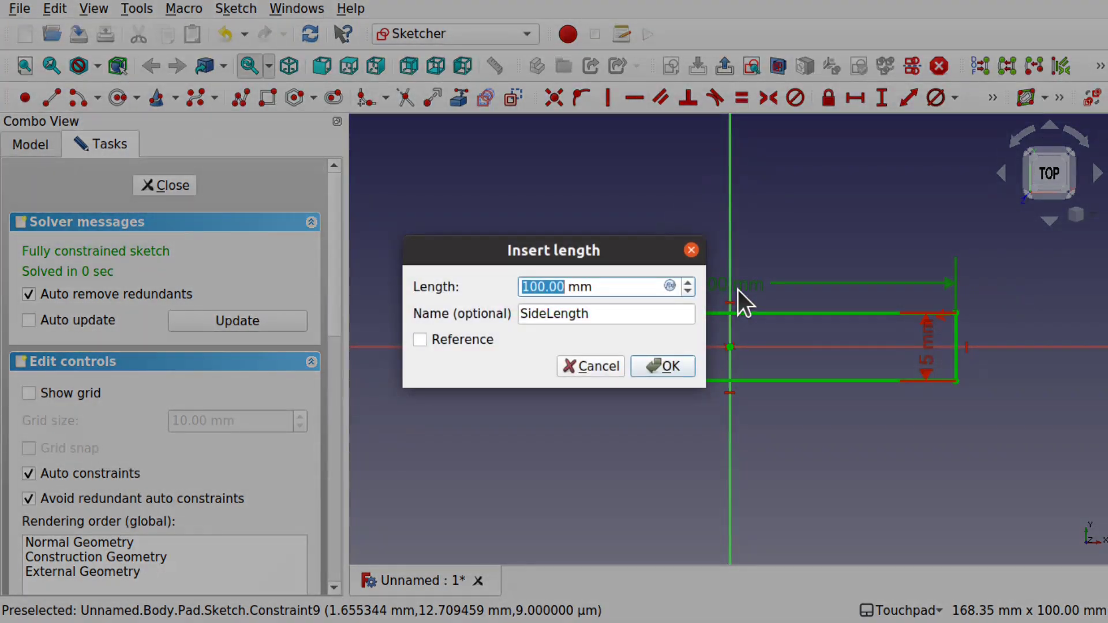
text(150)
key(Return)
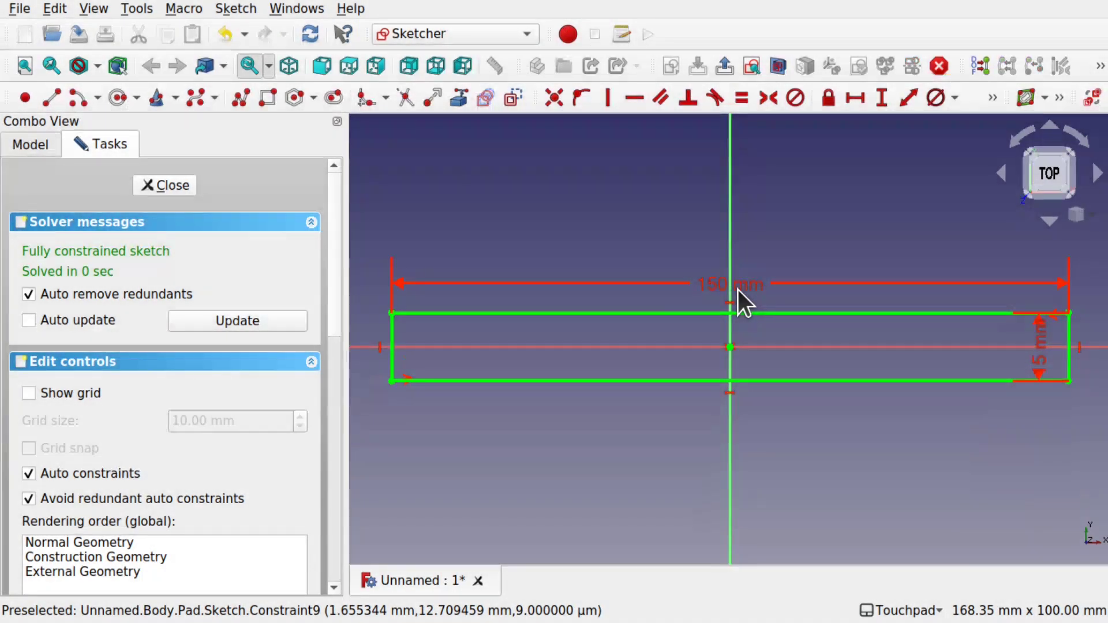
click(172, 185)
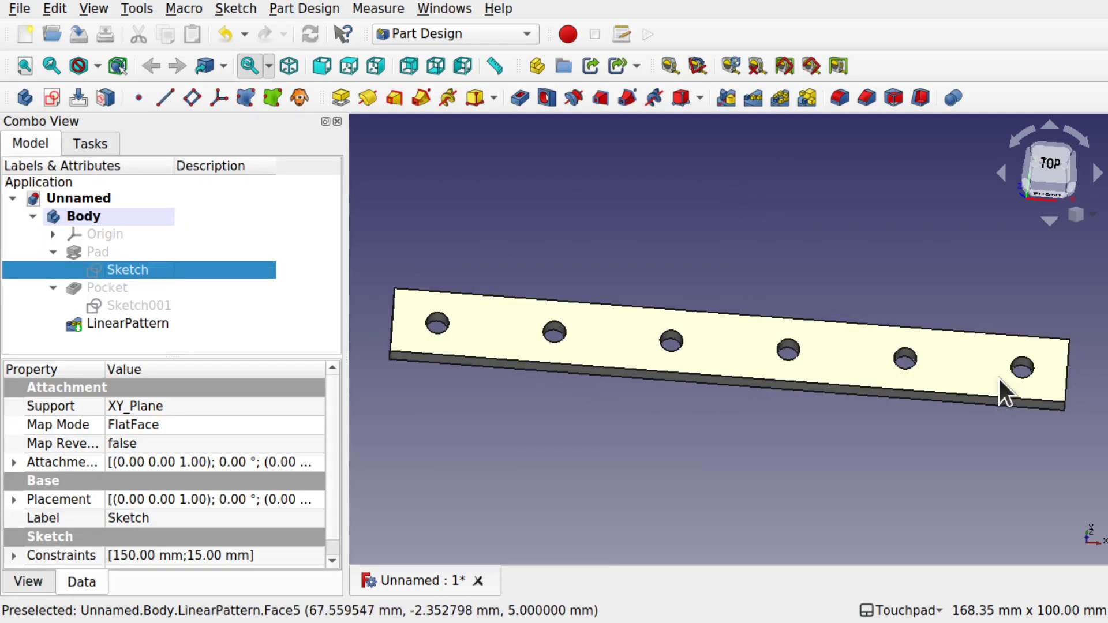
Step: Check the LinearPattern's 130 mm length and six holes, then select and orbit to the bar's end edges
click(143, 325)
click(400, 385)
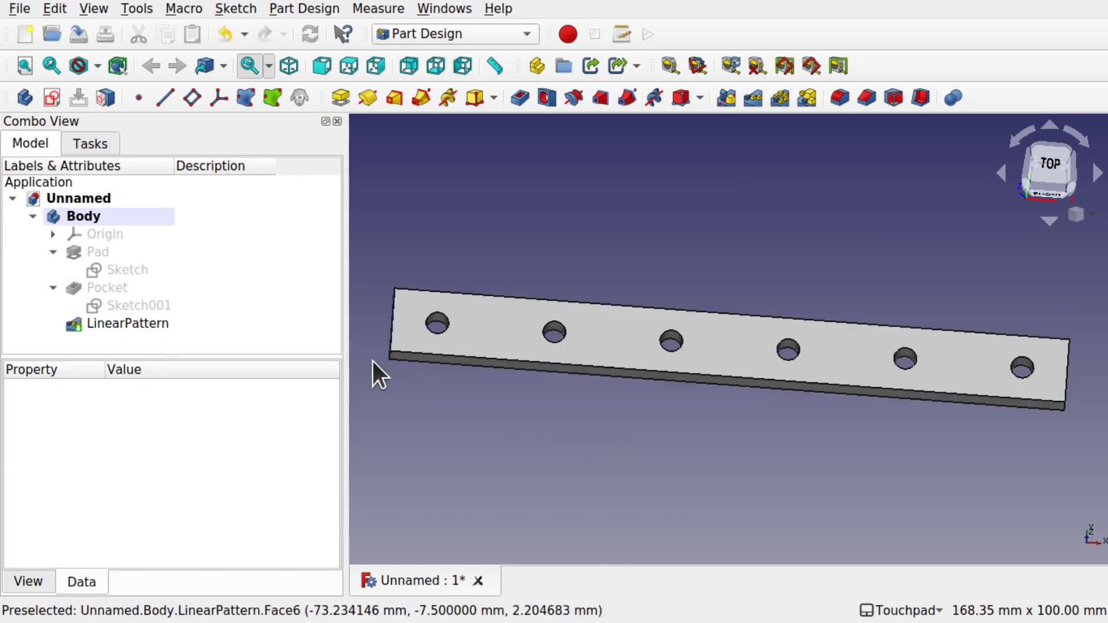
click(389, 358)
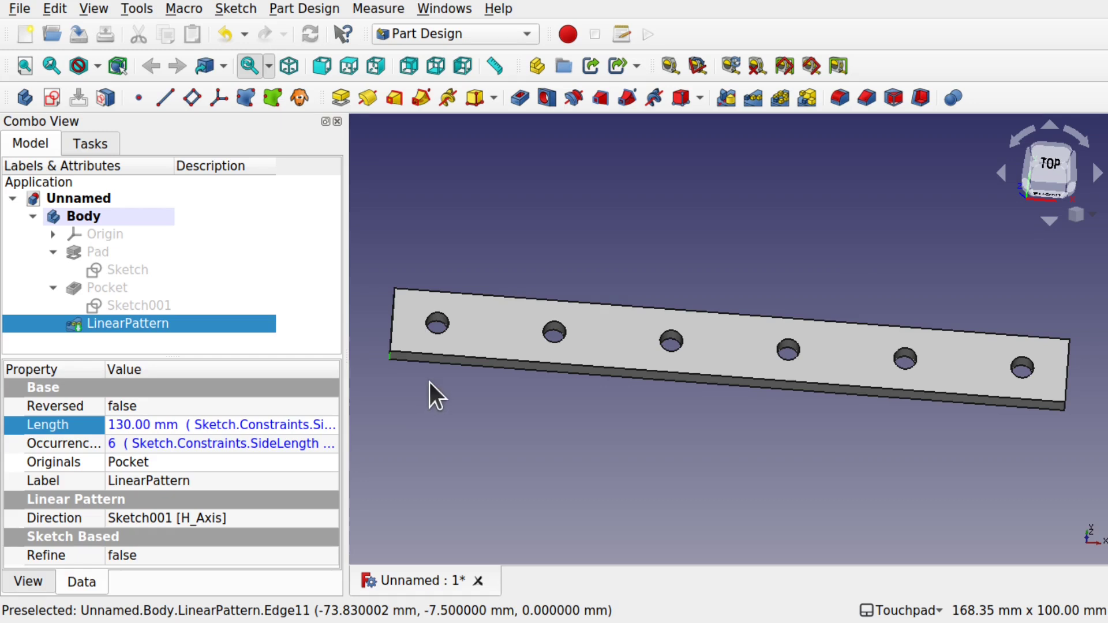
alt+drag(429, 382, 144, 352)
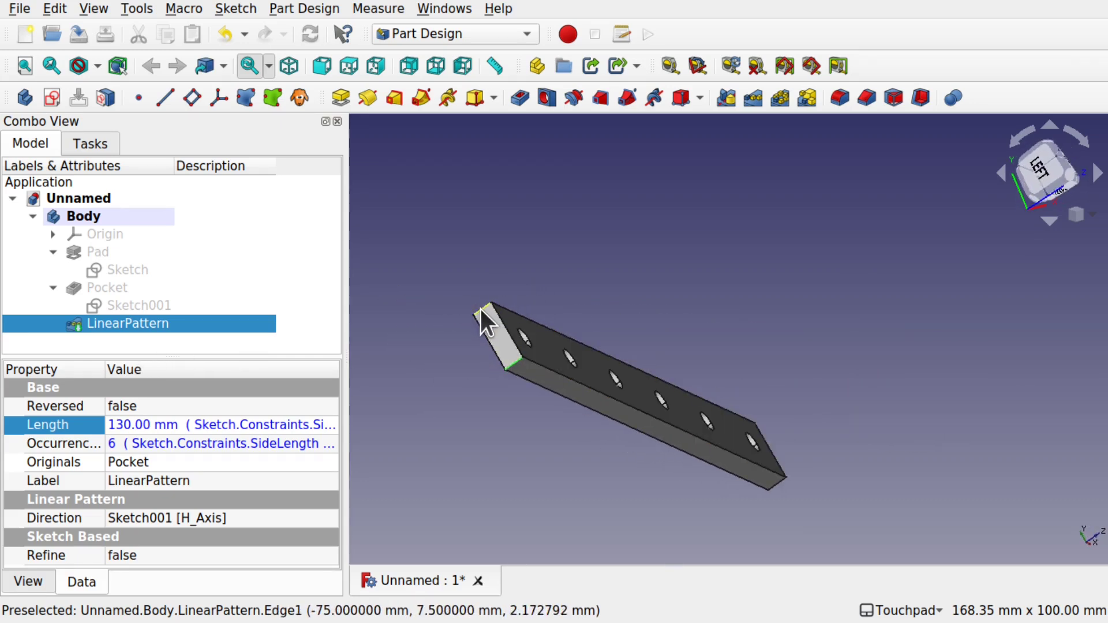
alt+drag(744, 444, 773, 444)
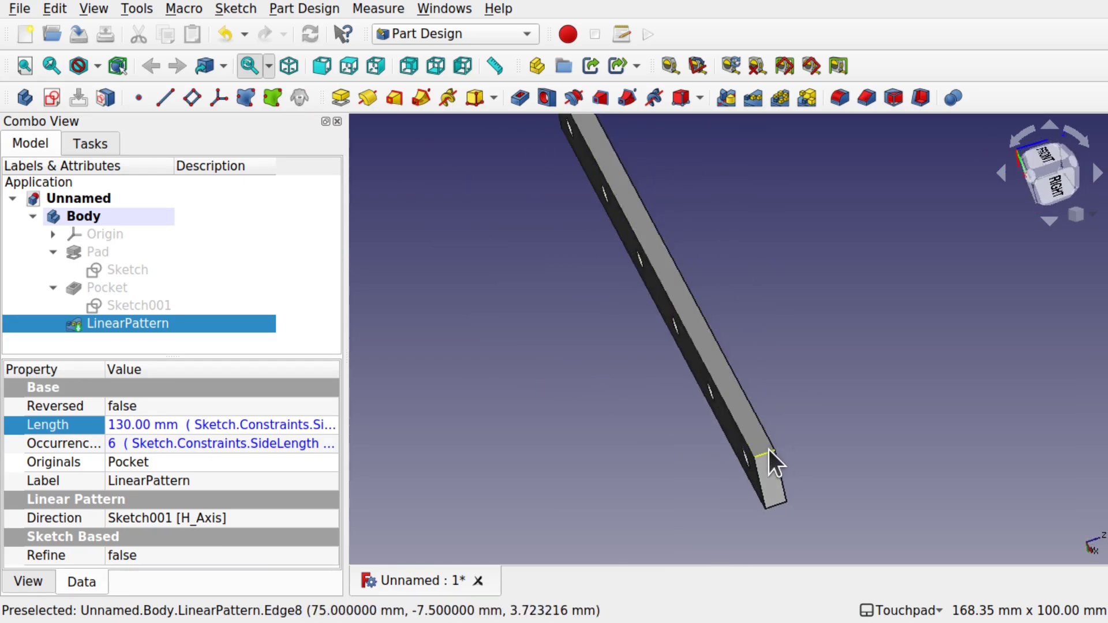
Step: Fillet the bar's four short end edges with a 7 mm radius
ctrl+click(774, 507)
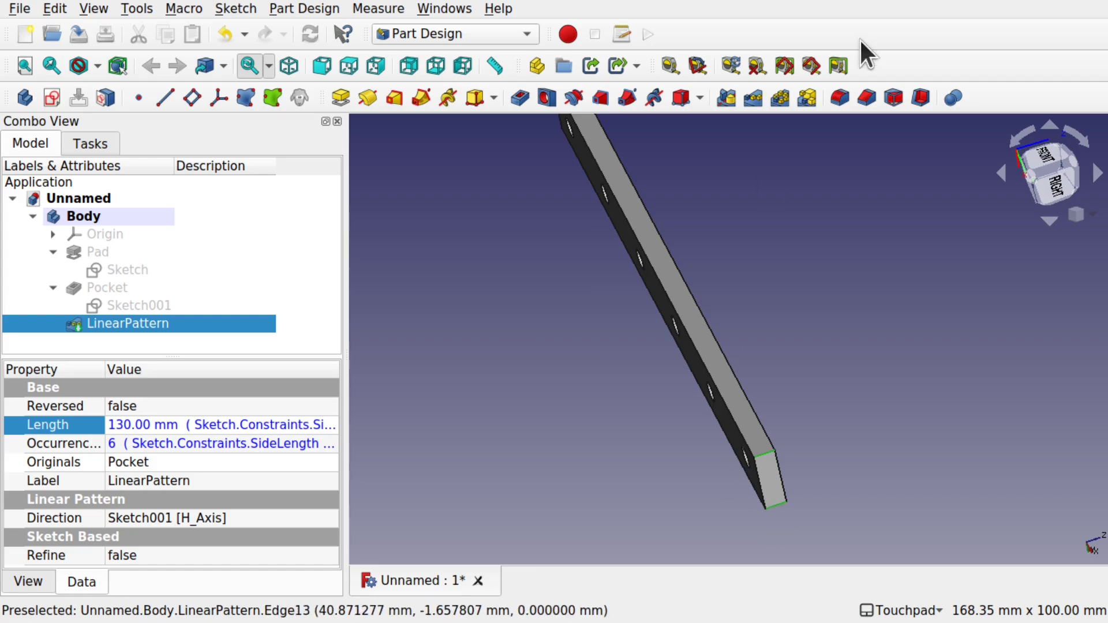
click(840, 98)
alt+drag(809, 346, 492, 356)
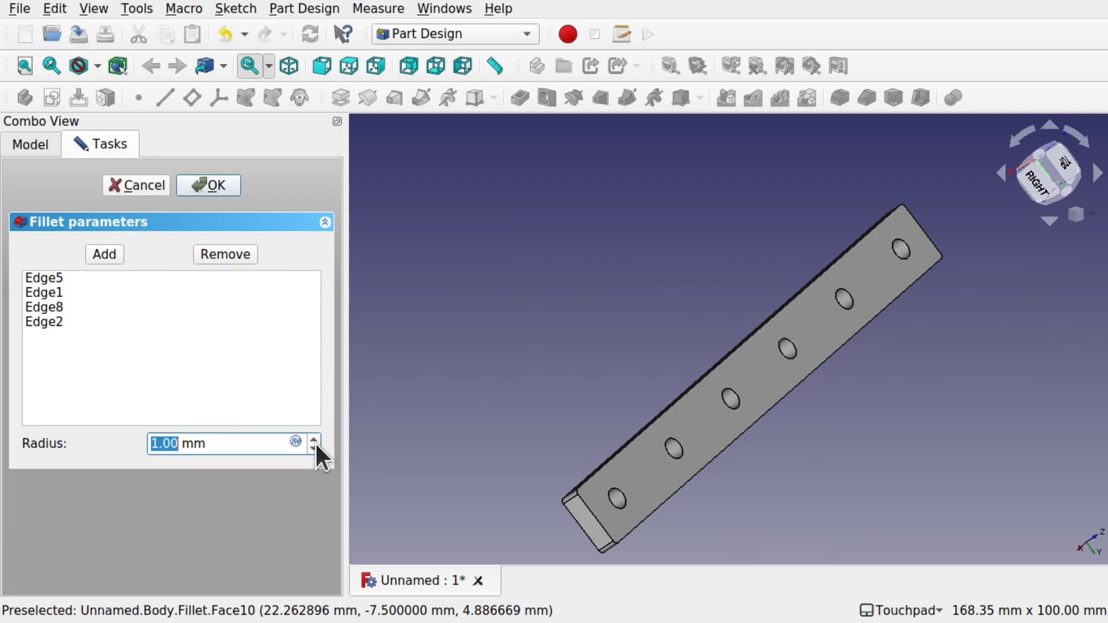
key(BackSpace)
text(8)
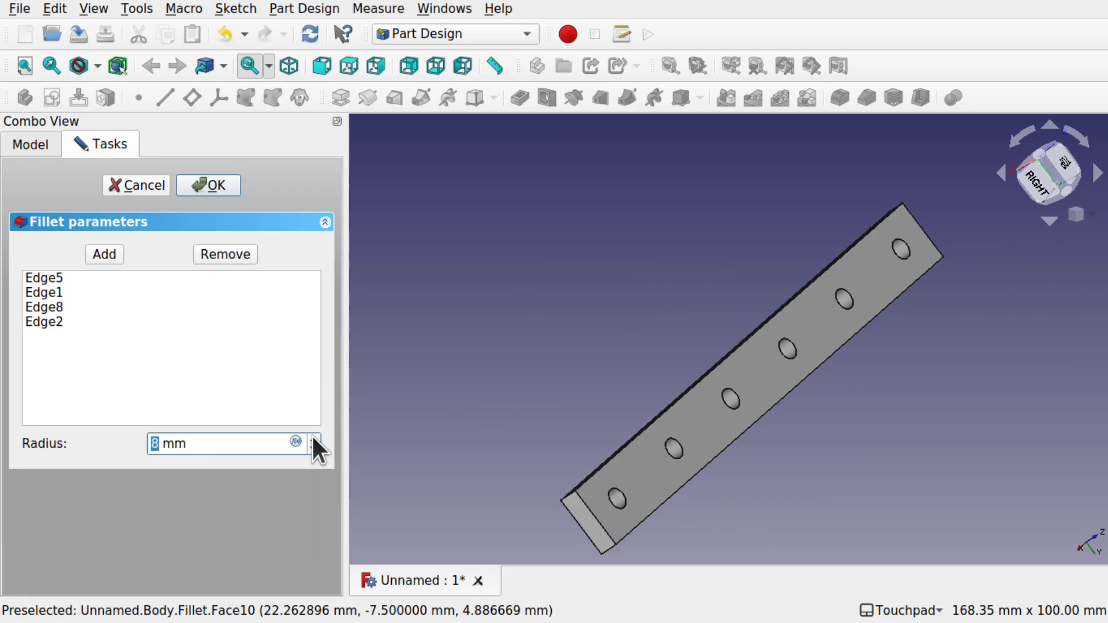
click(312, 448)
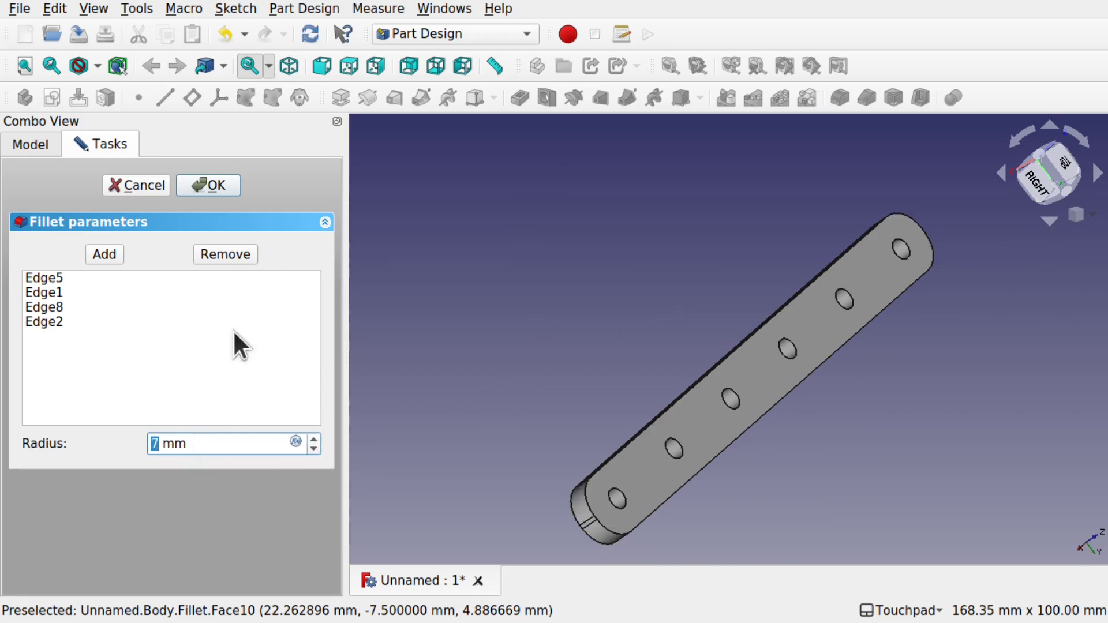
click(219, 183)
alt+drag(732, 312, 694, 381)
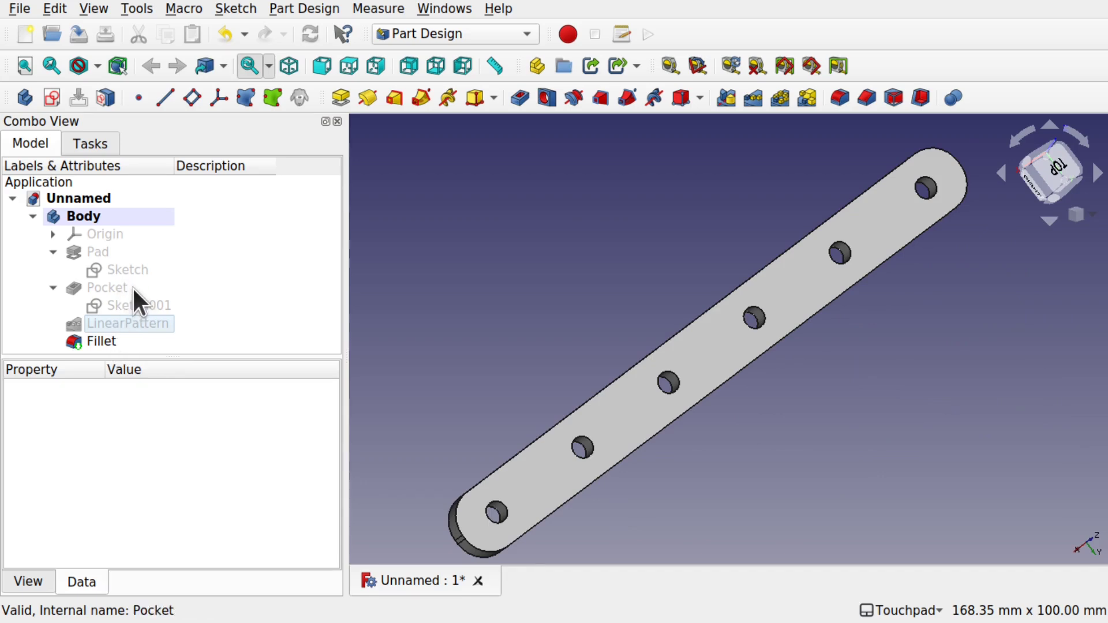
click(127, 268)
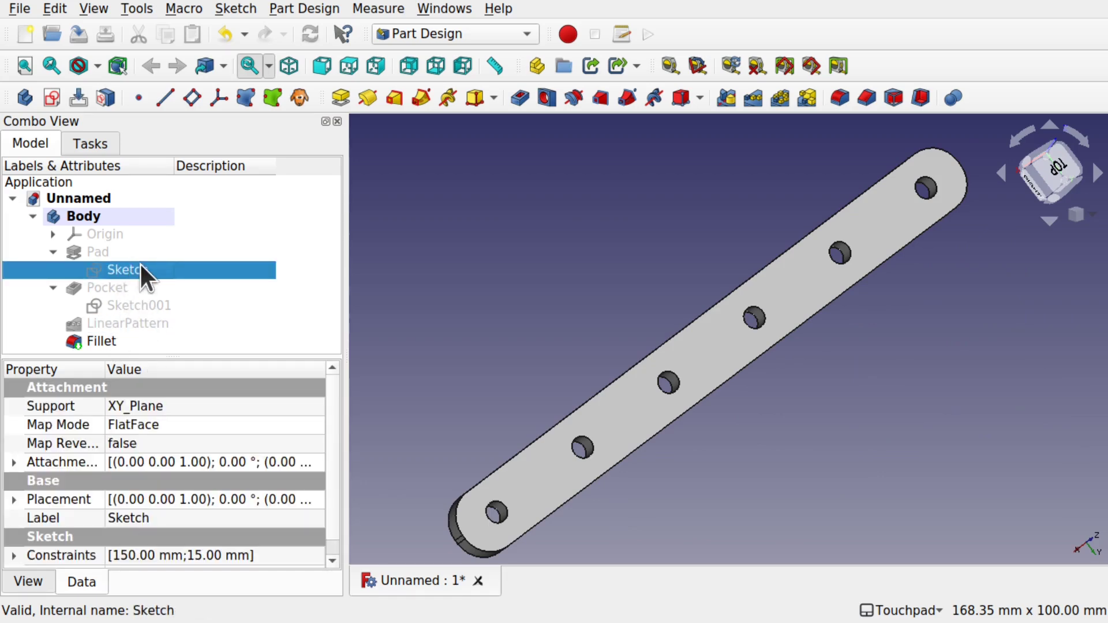
double_click(136, 269)
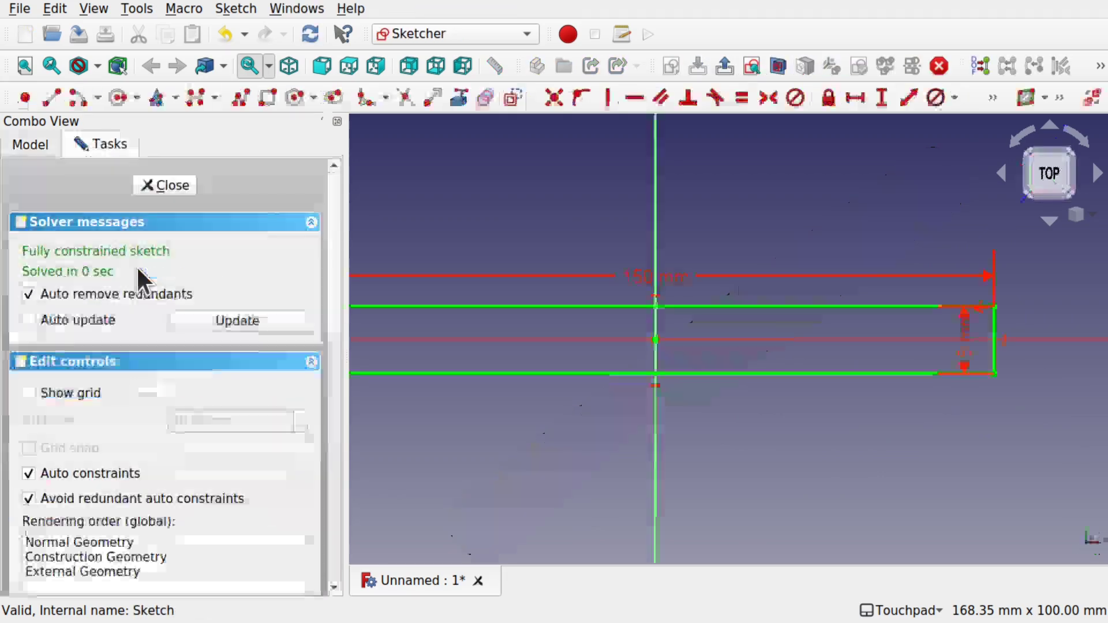
double_click(656, 282)
key(Left)
key(Left)
key(Left)
key(Left)
key(Left)
key(Left)
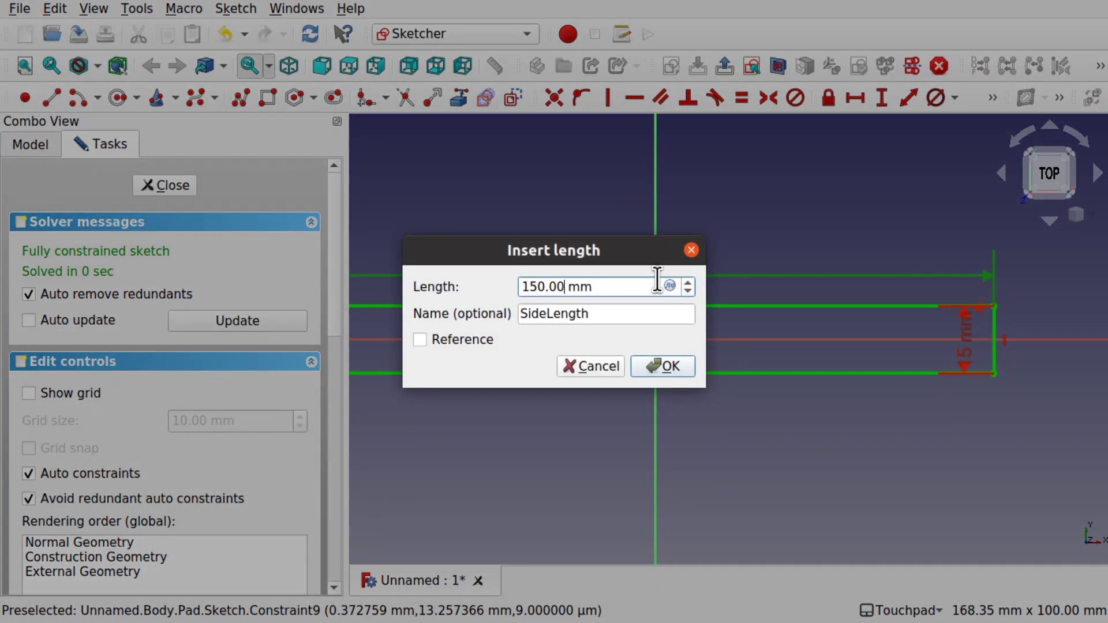
key(shift+Left)
key(shift+Left)
key(shift+Left)
text(200)
key(Return)
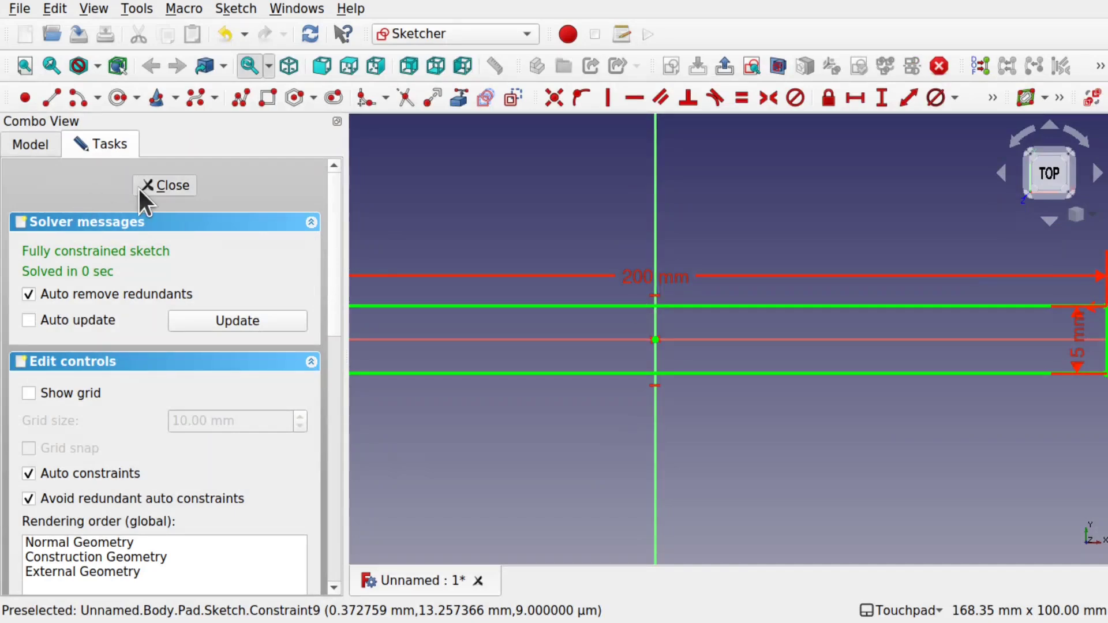
click(140, 190)
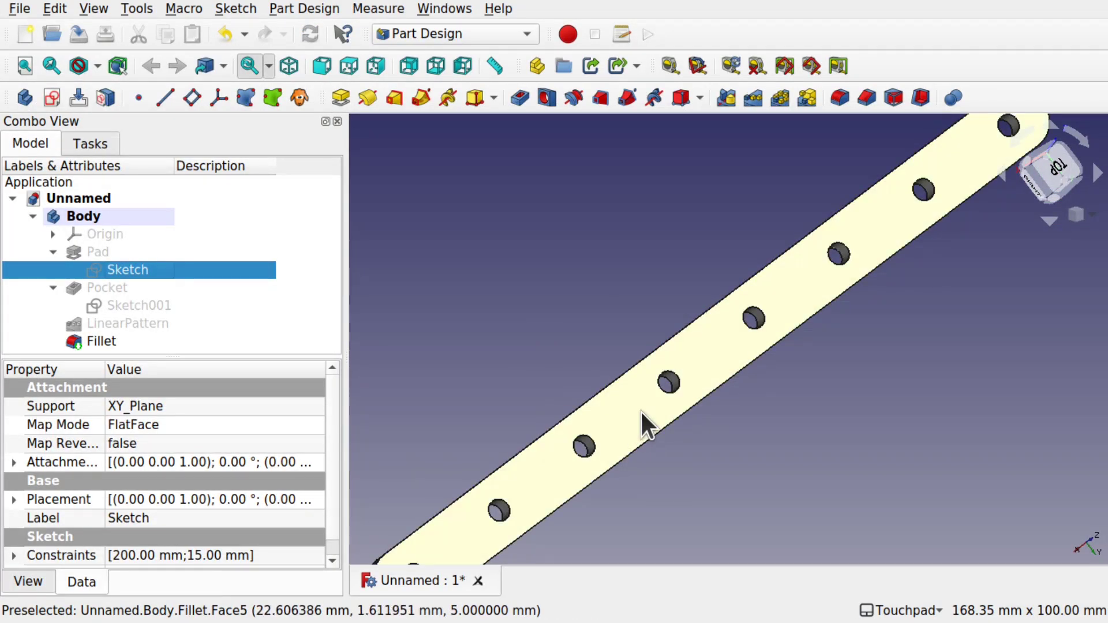
scroll(639, 410, down, 3)
ctrl+shift+drag(641, 412, 631, 441)
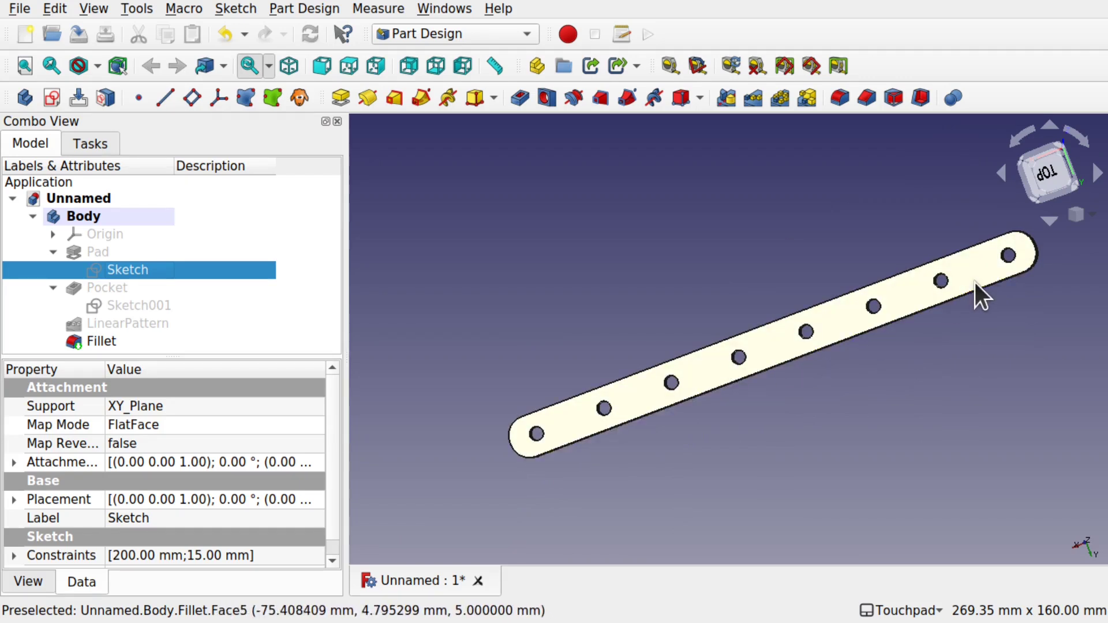
shift+drag(975, 283, 811, 373)
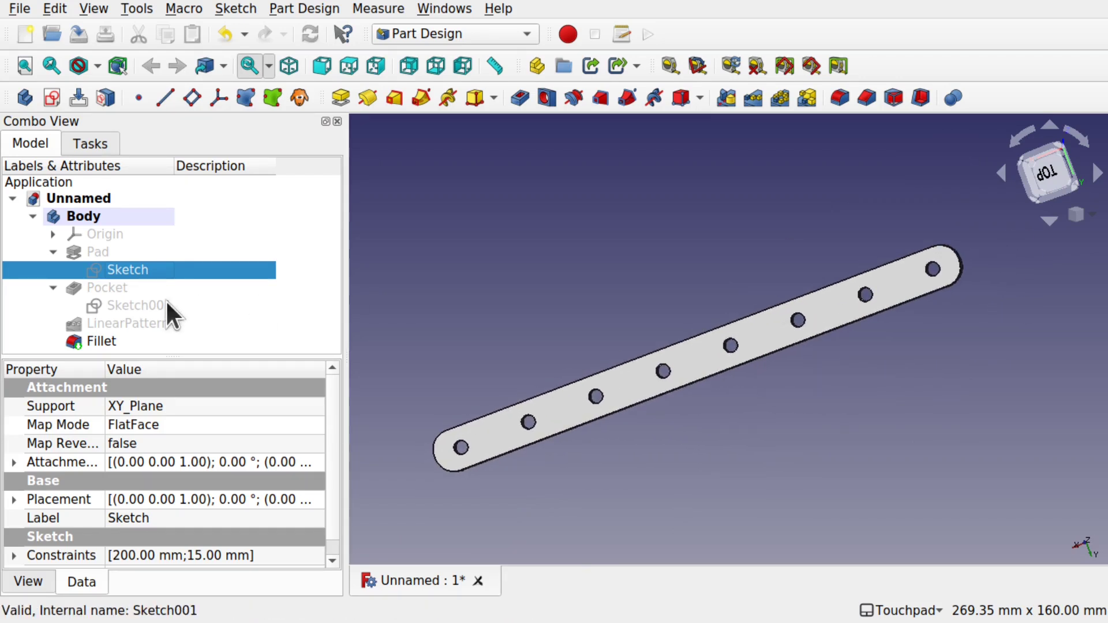
Step: Change Sketch001's 10 mm OffSet dimension to 15 mm and close the sketch
double_click(129, 304)
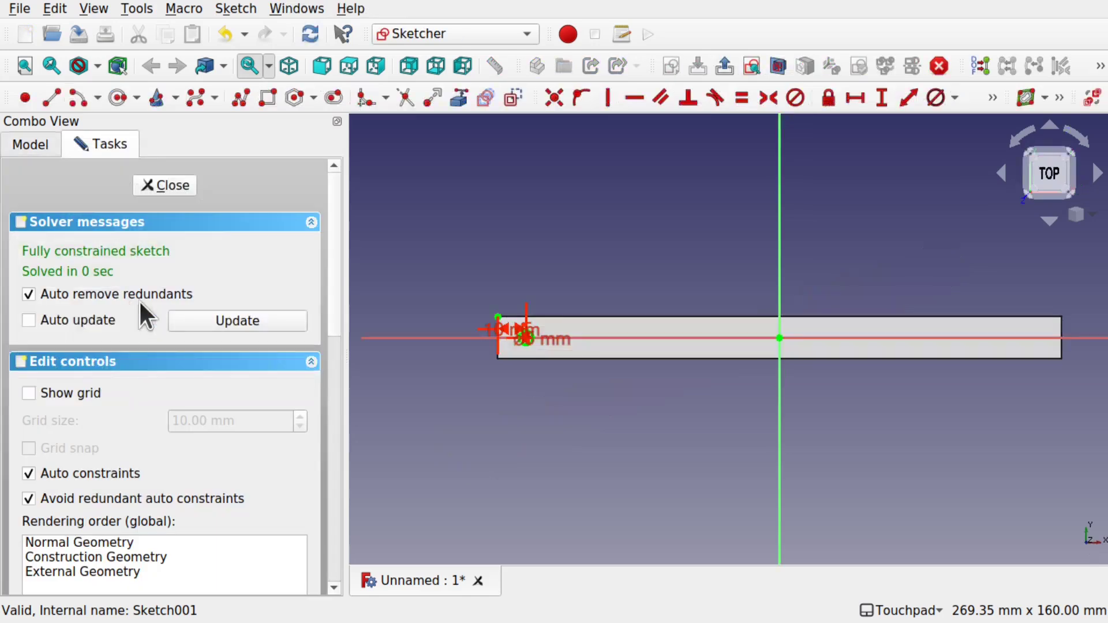
scroll(489, 332, up, 5)
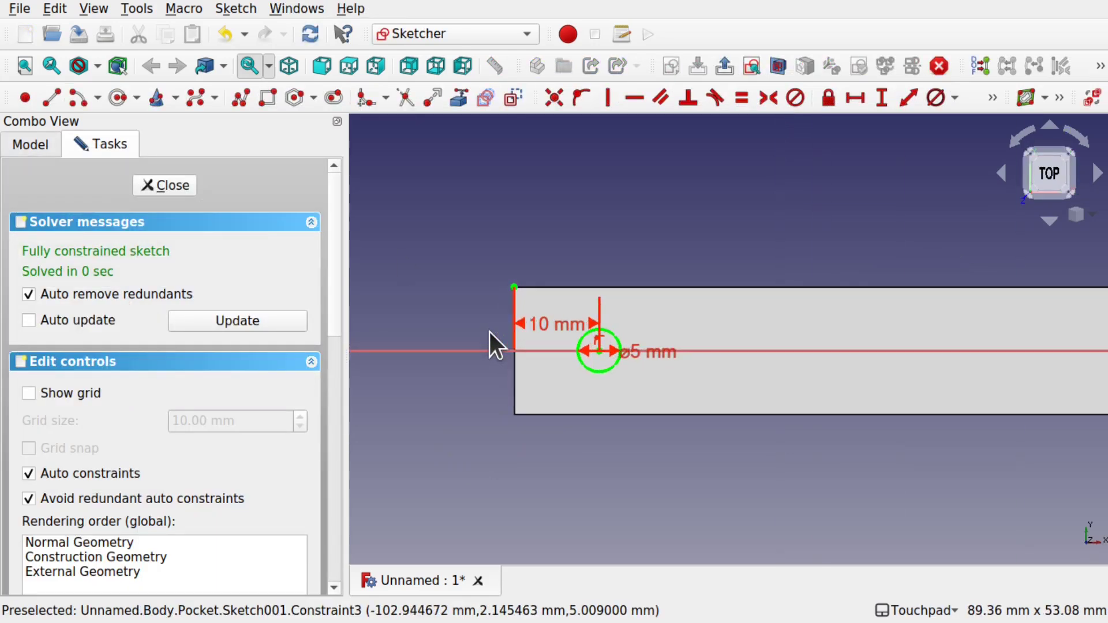
double_click(563, 320)
text(15)
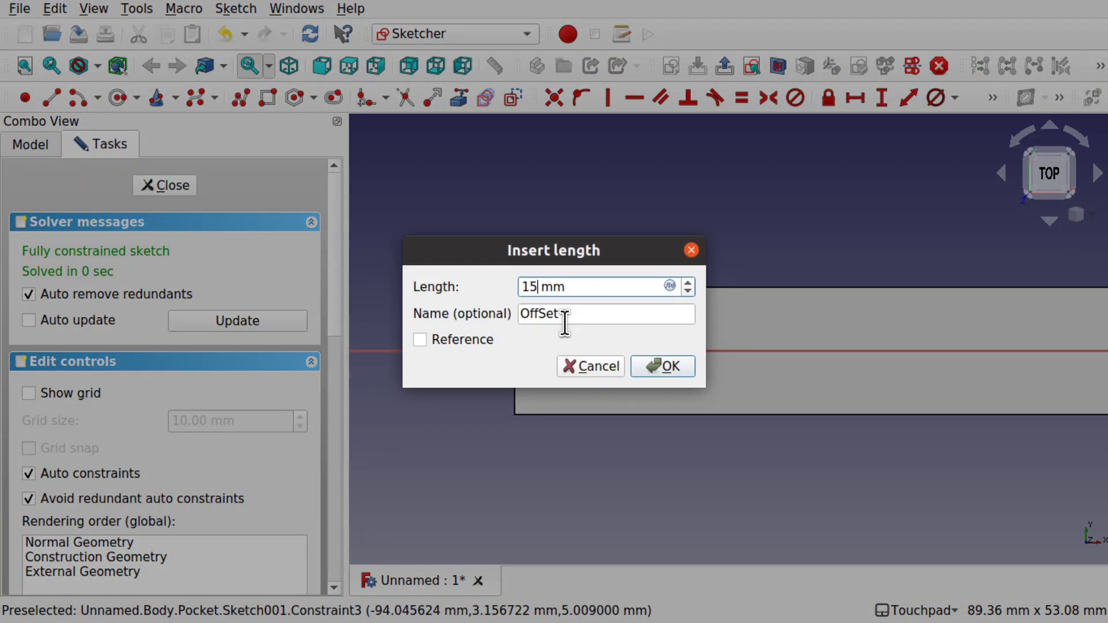
click(658, 363)
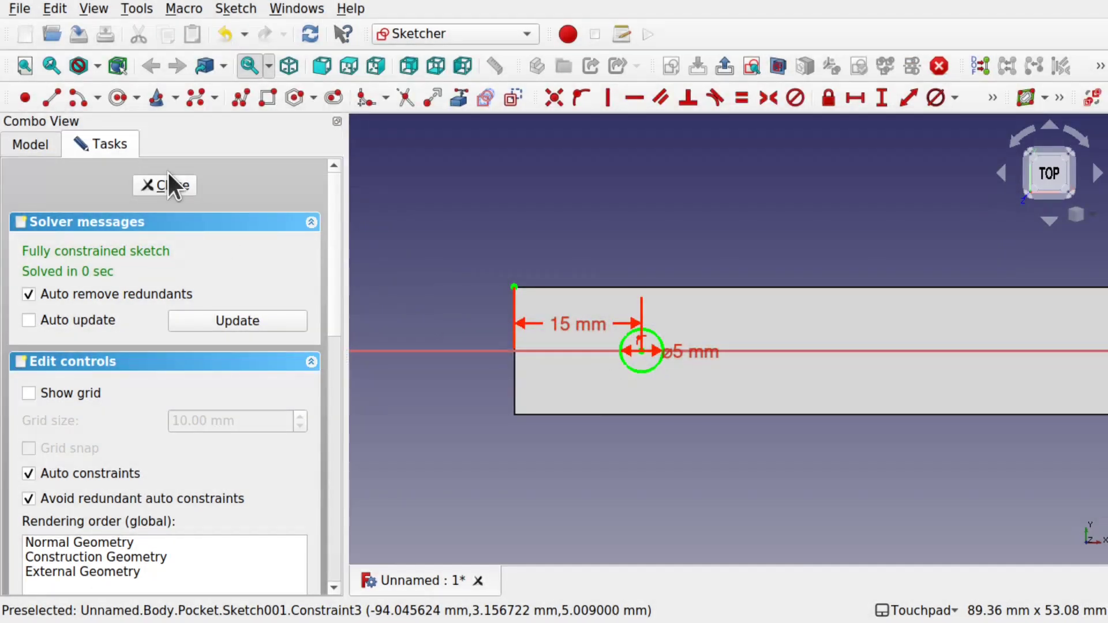
click(177, 184)
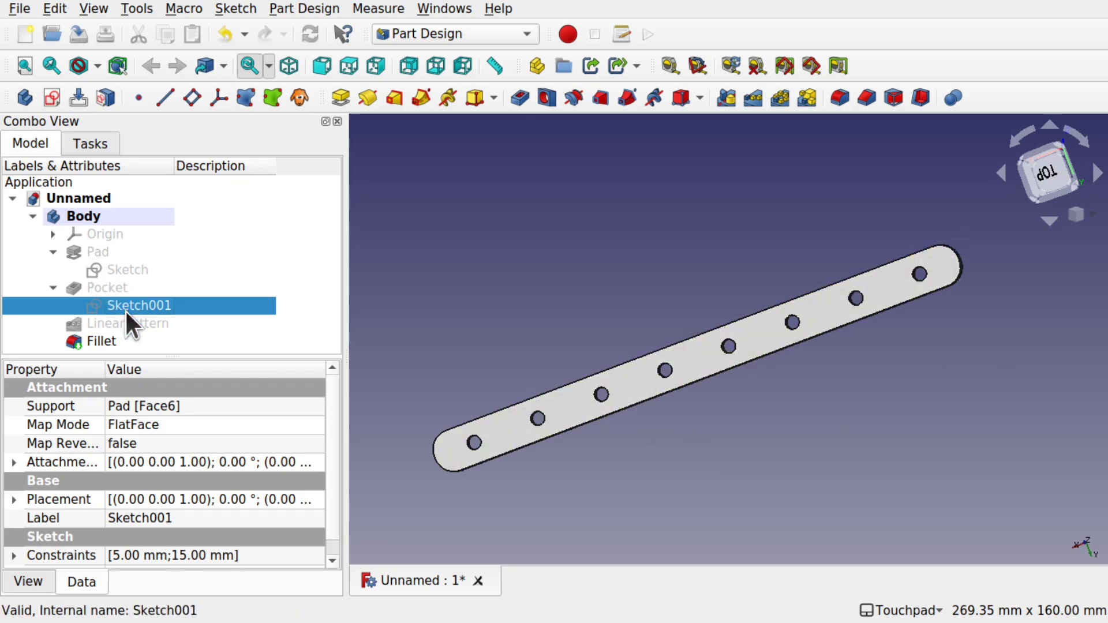
Step: Review the Length formula SideLength minus twice OffSet and accept it at 170 mm
click(136, 322)
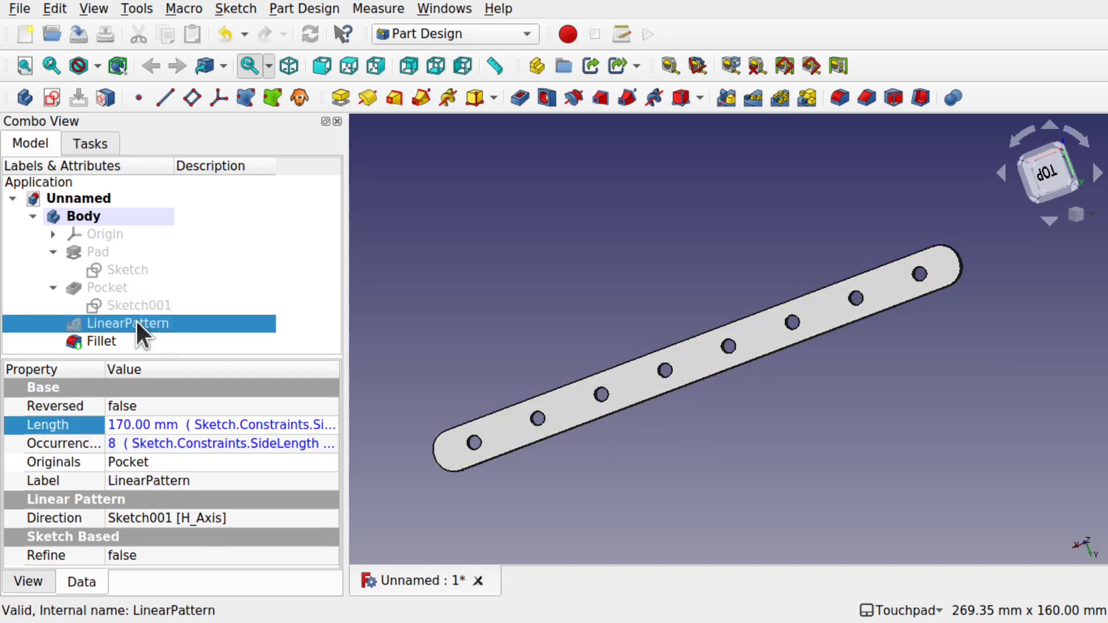
click(320, 425)
click(320, 425)
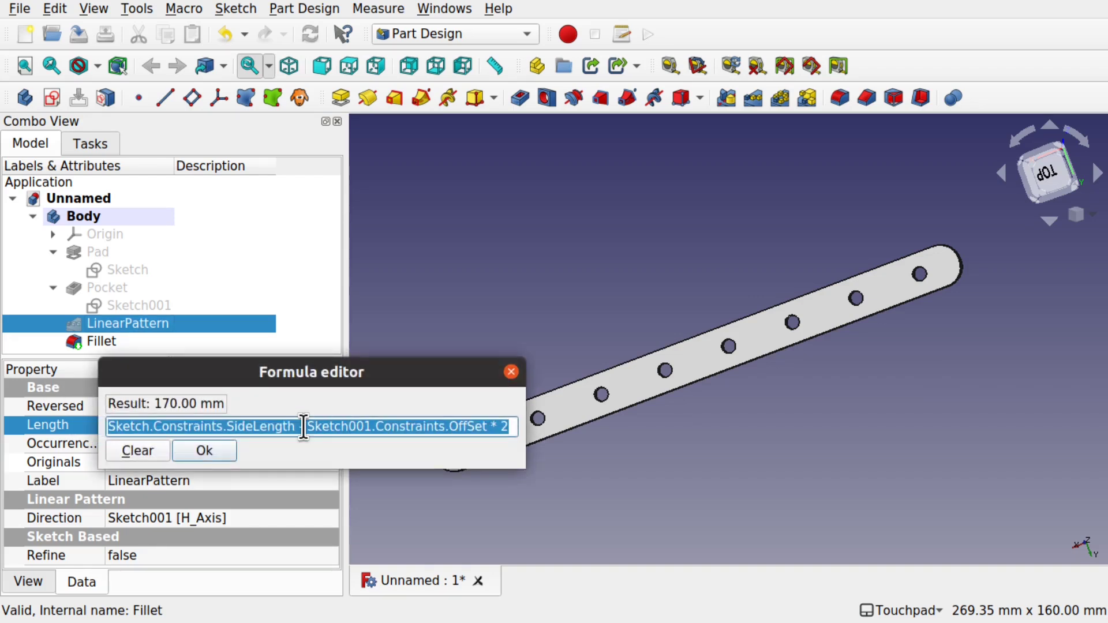
click(244, 426)
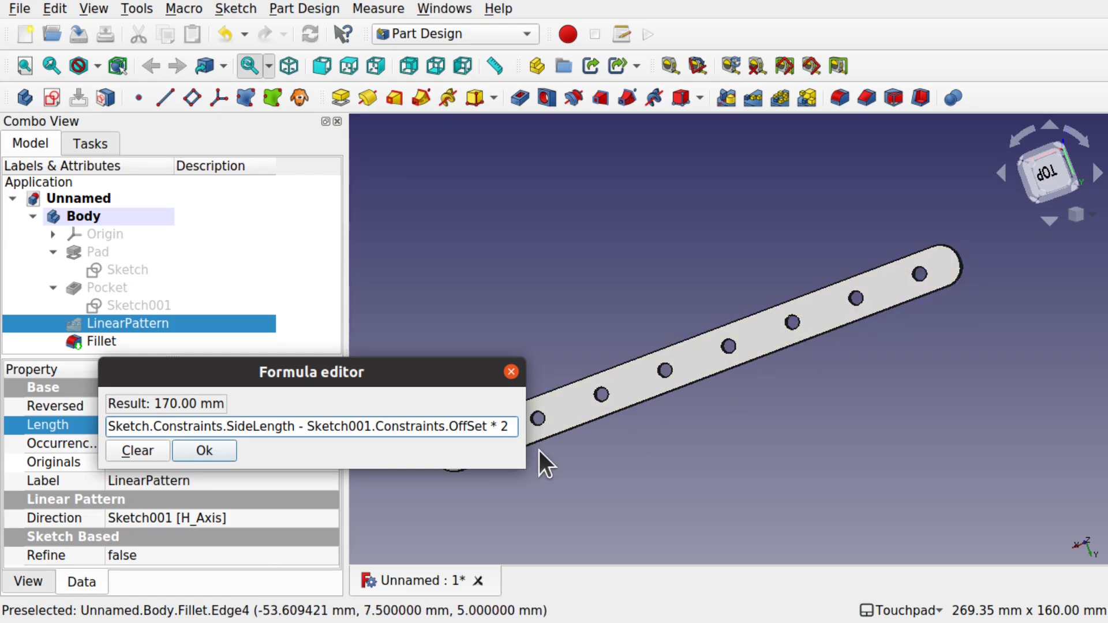
click(214, 450)
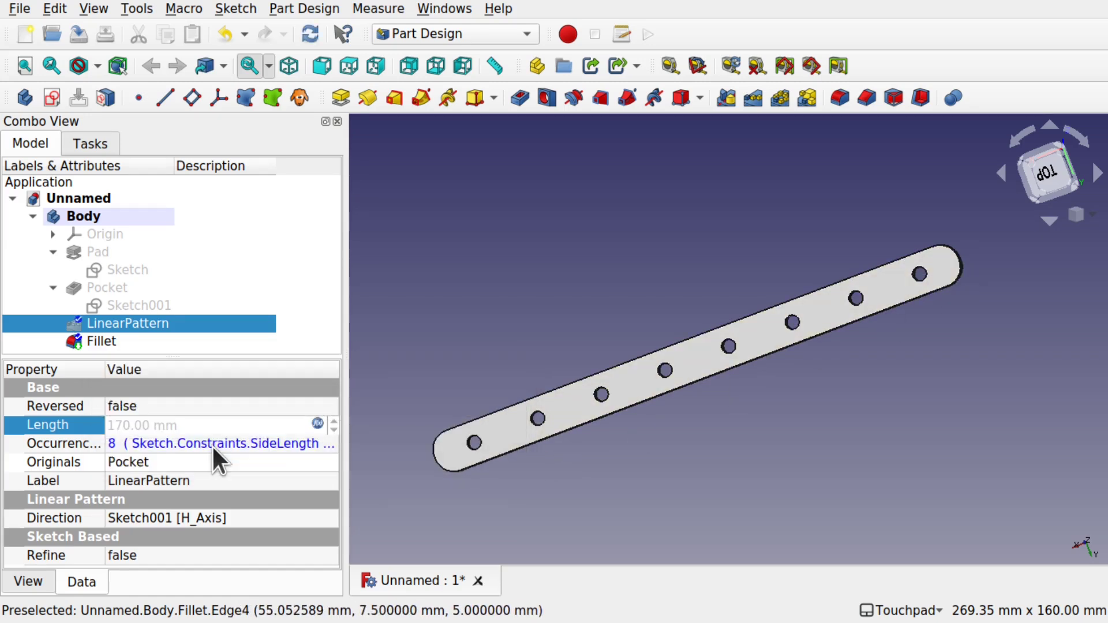
Step: Verify the base sketch's 200 mm dimension is named SideLength and close the sketch
double_click(131, 270)
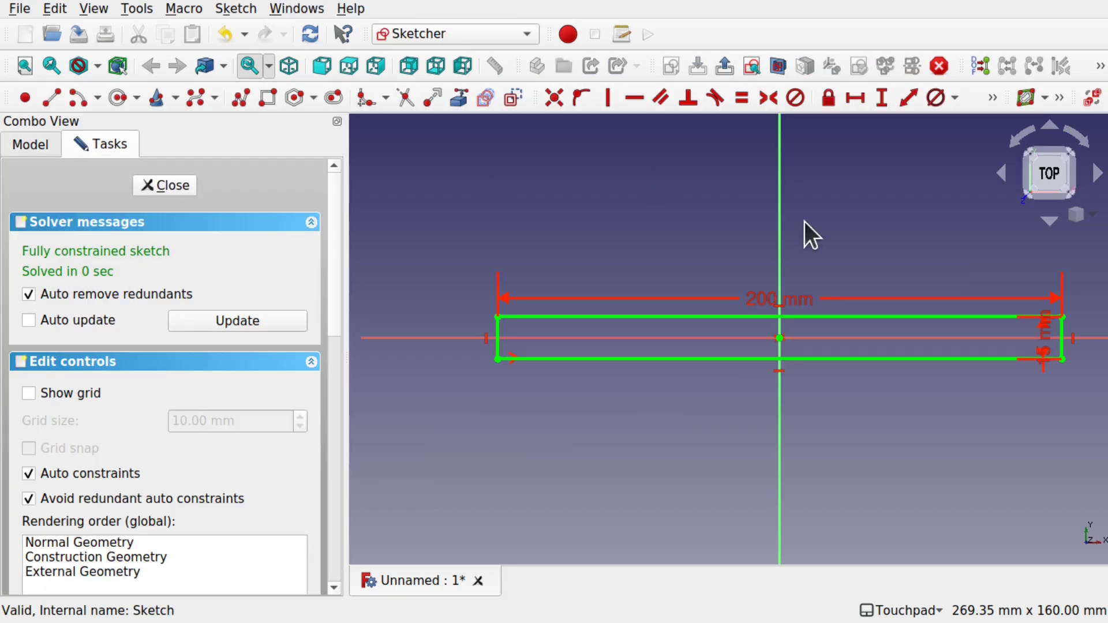
double_click(791, 298)
drag(521, 313, 612, 314)
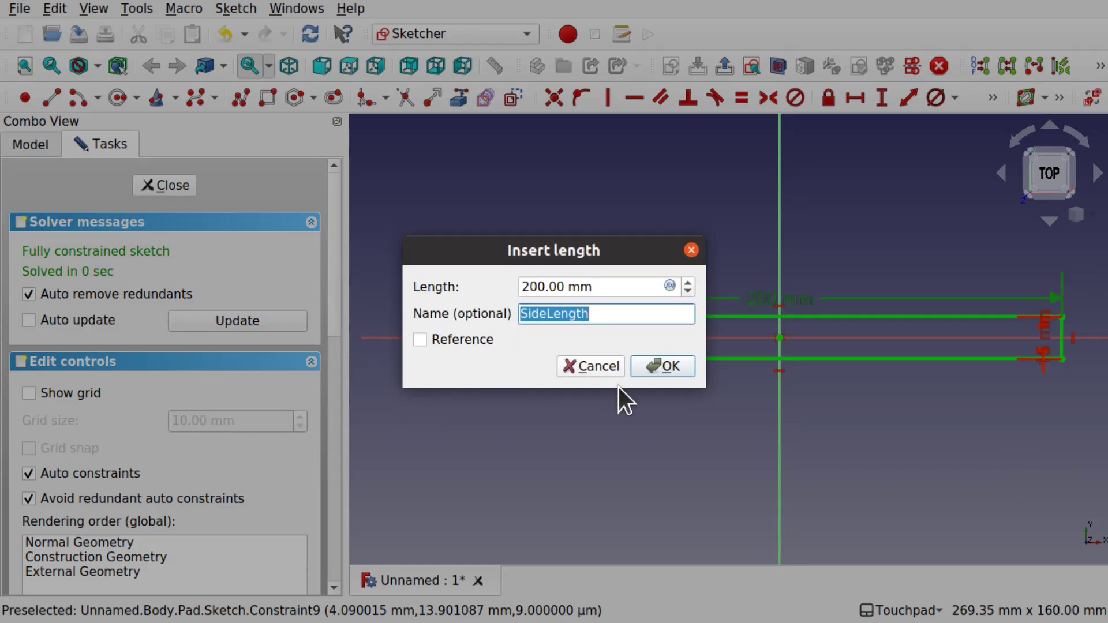
click(660, 367)
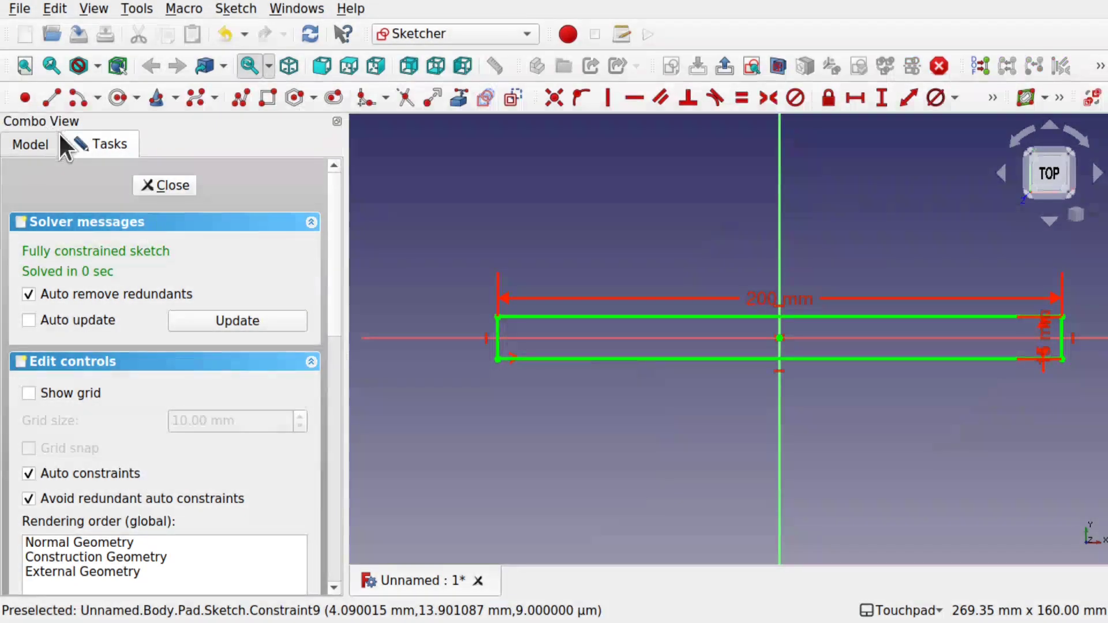
click(163, 185)
Step: Move Sketch001's 15 mm and ø5 mm labels clear, confirm the 15 mm OffSet, and close
click(121, 305)
double_click(121, 304)
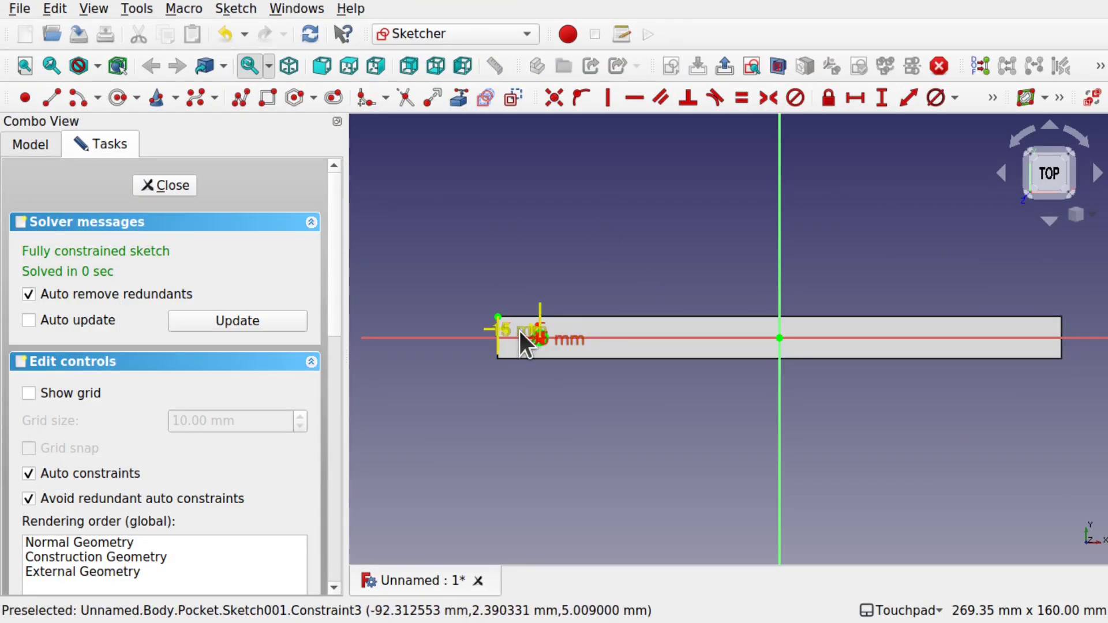
mouse_move(519, 331)
mouse_down()
mouse_move(526, 252)
mouse_move(411, 254)
mouse_up()
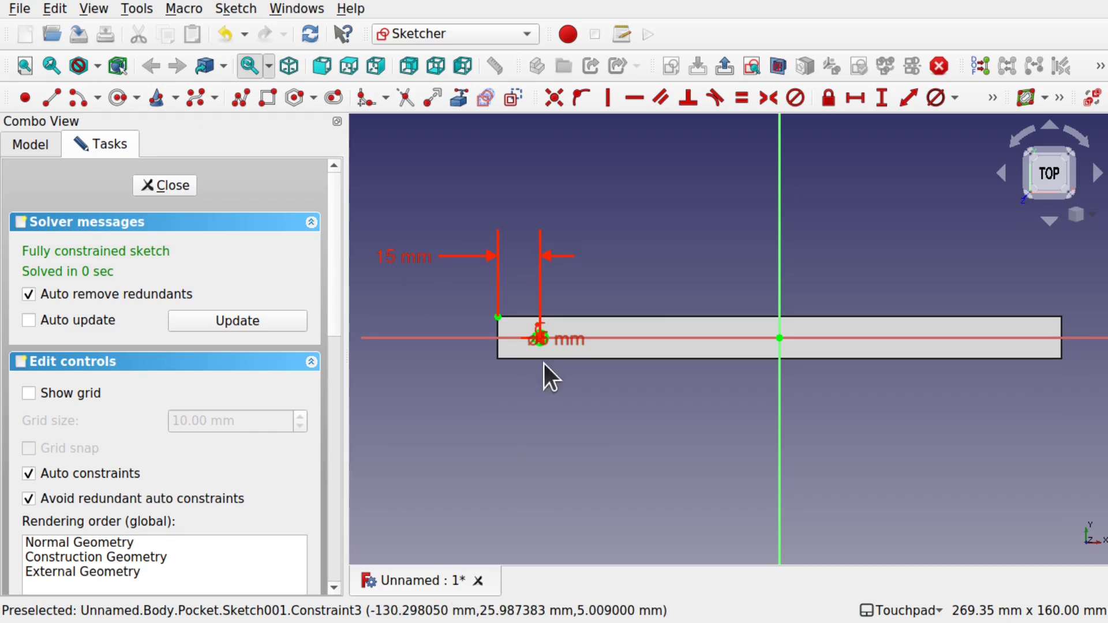
drag(570, 342, 621, 433)
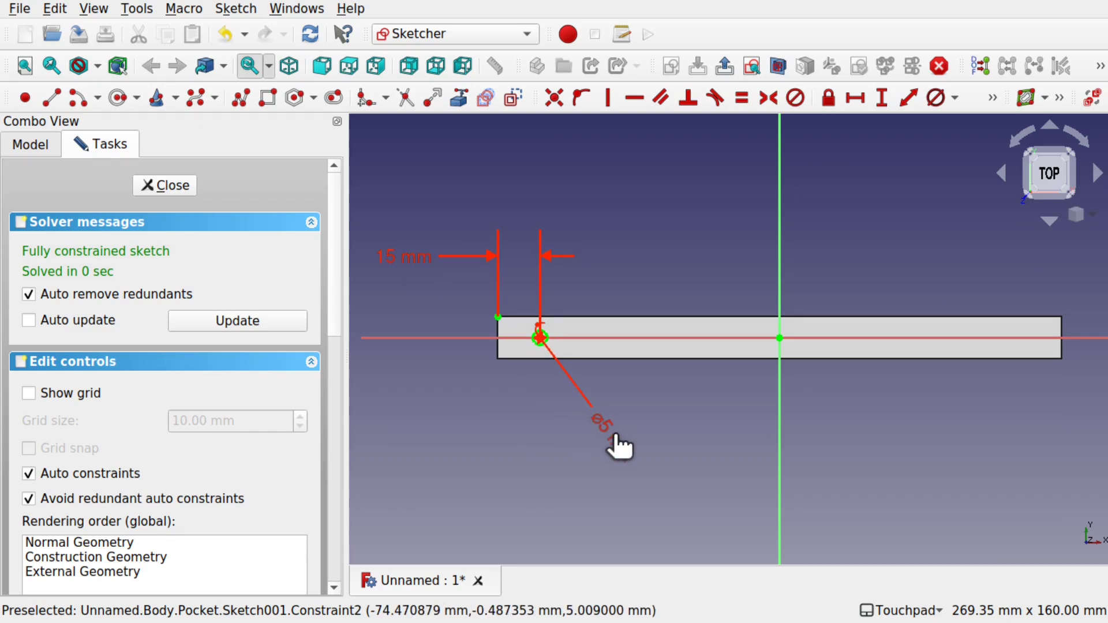
scroll(530, 337, up, 5)
scroll(529, 335, down, 3)
scroll(529, 335, down, 1)
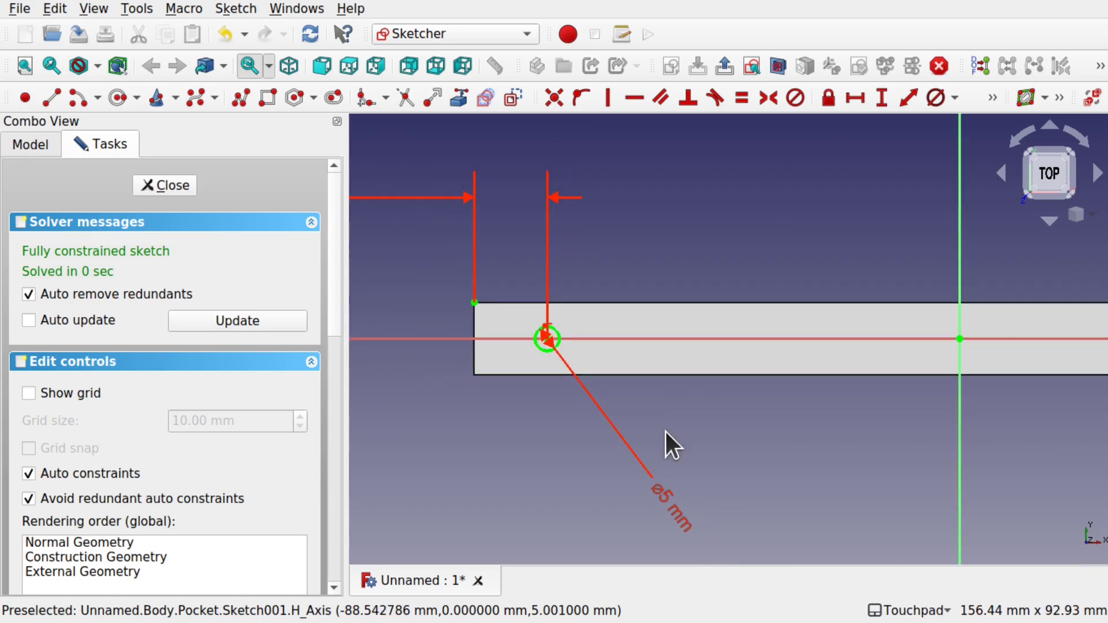
scroll(552, 375, down, 1)
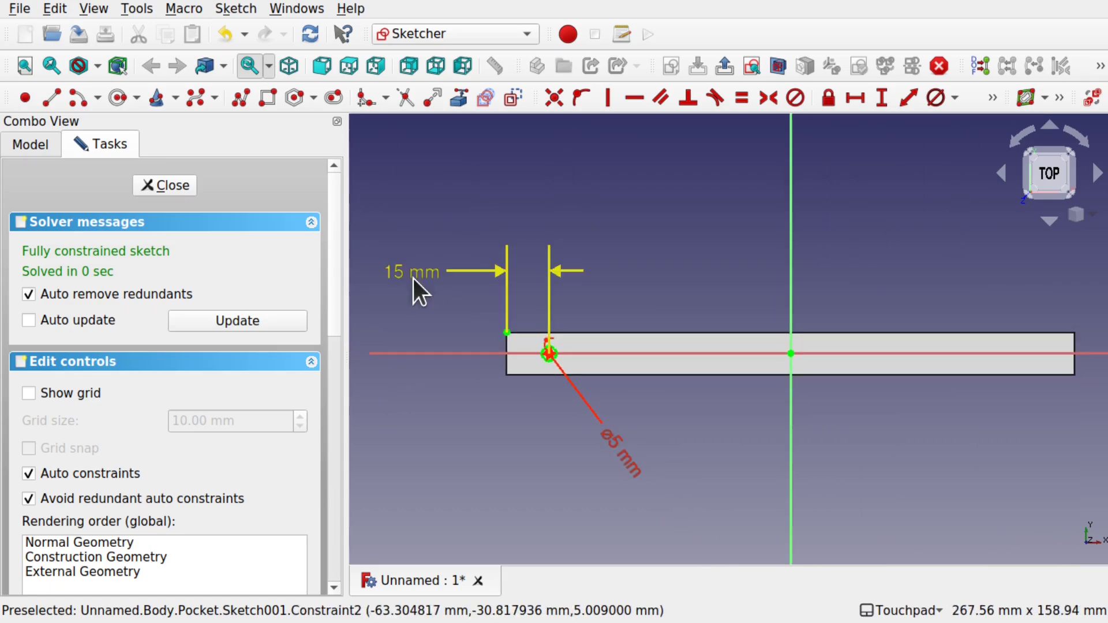
double_click(407, 269)
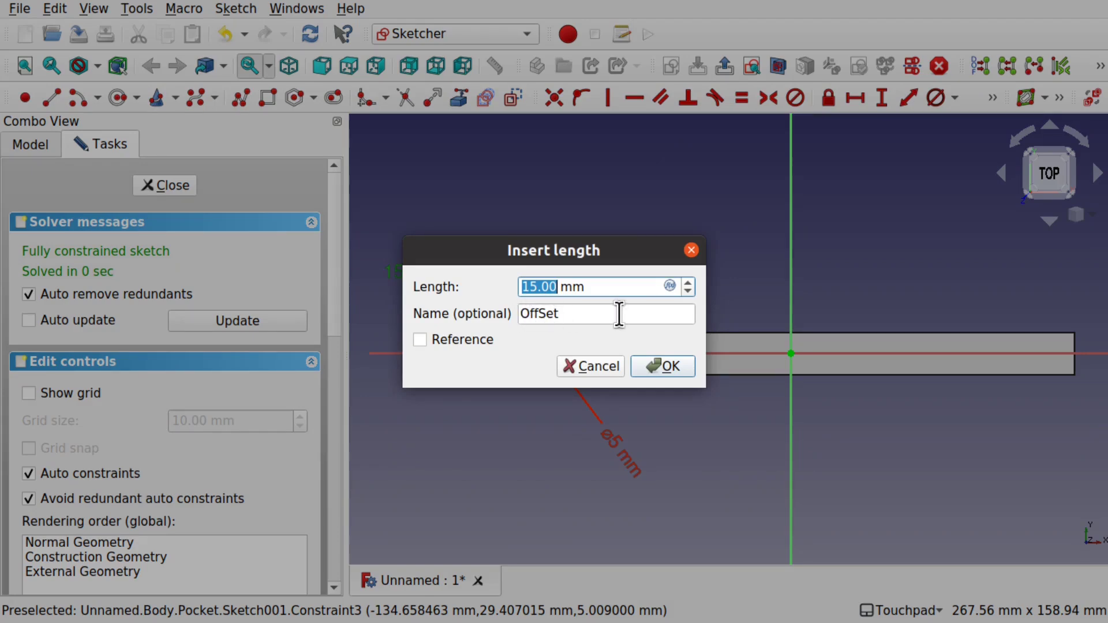
click(661, 364)
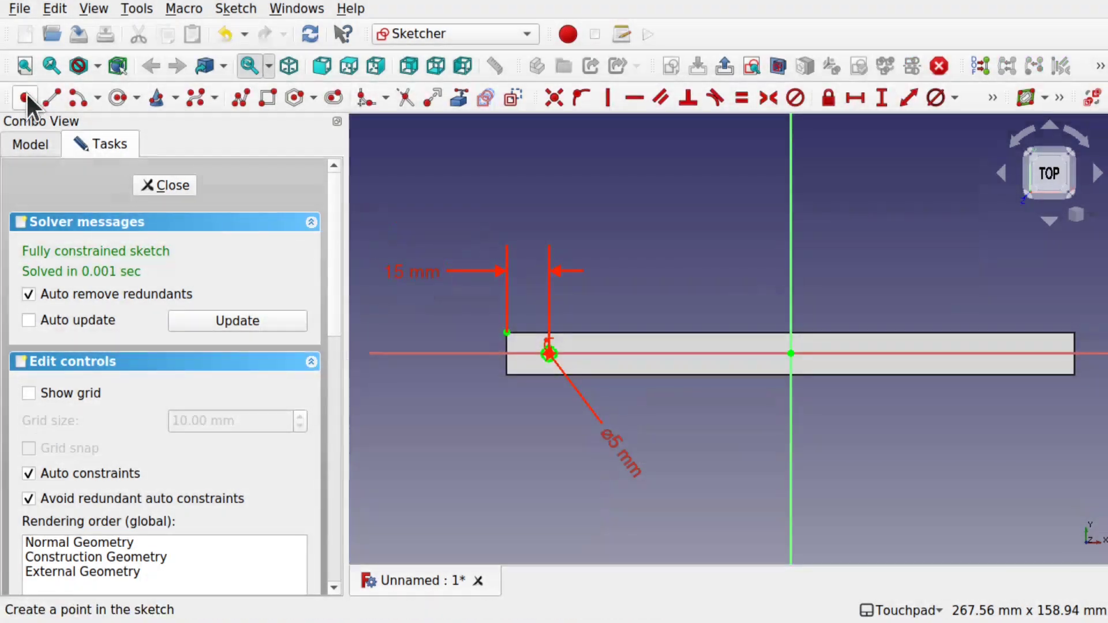
click(174, 187)
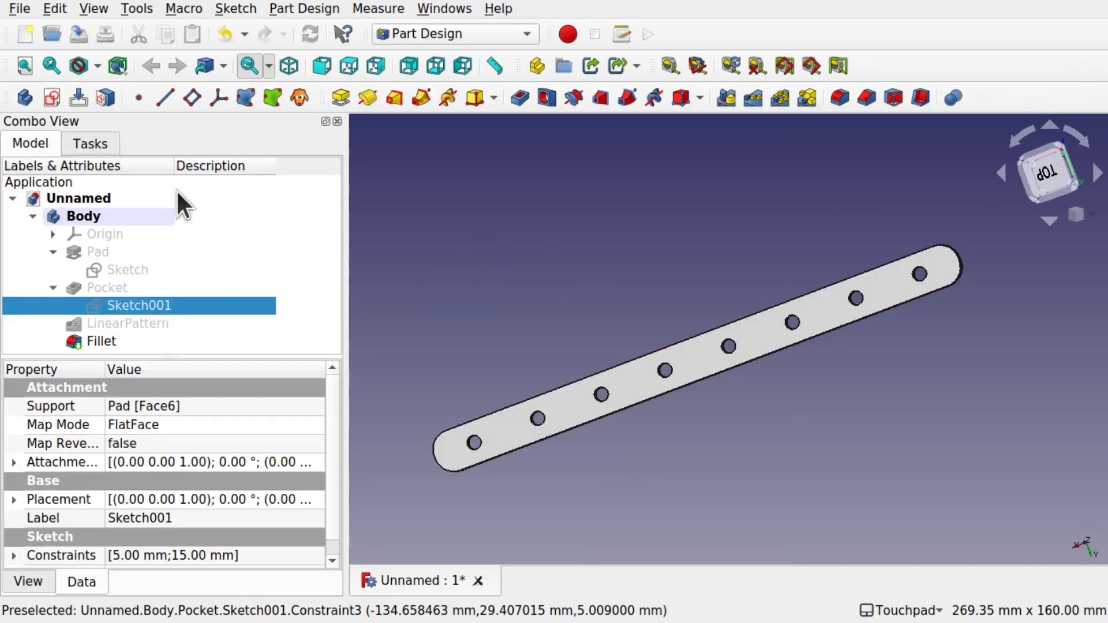
click(808, 400)
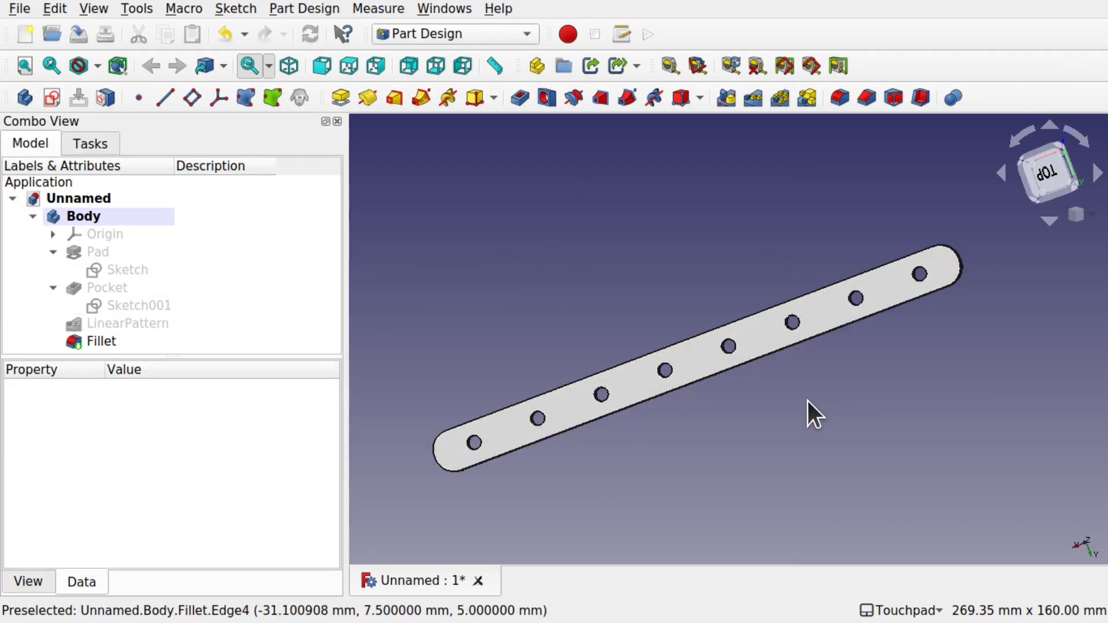